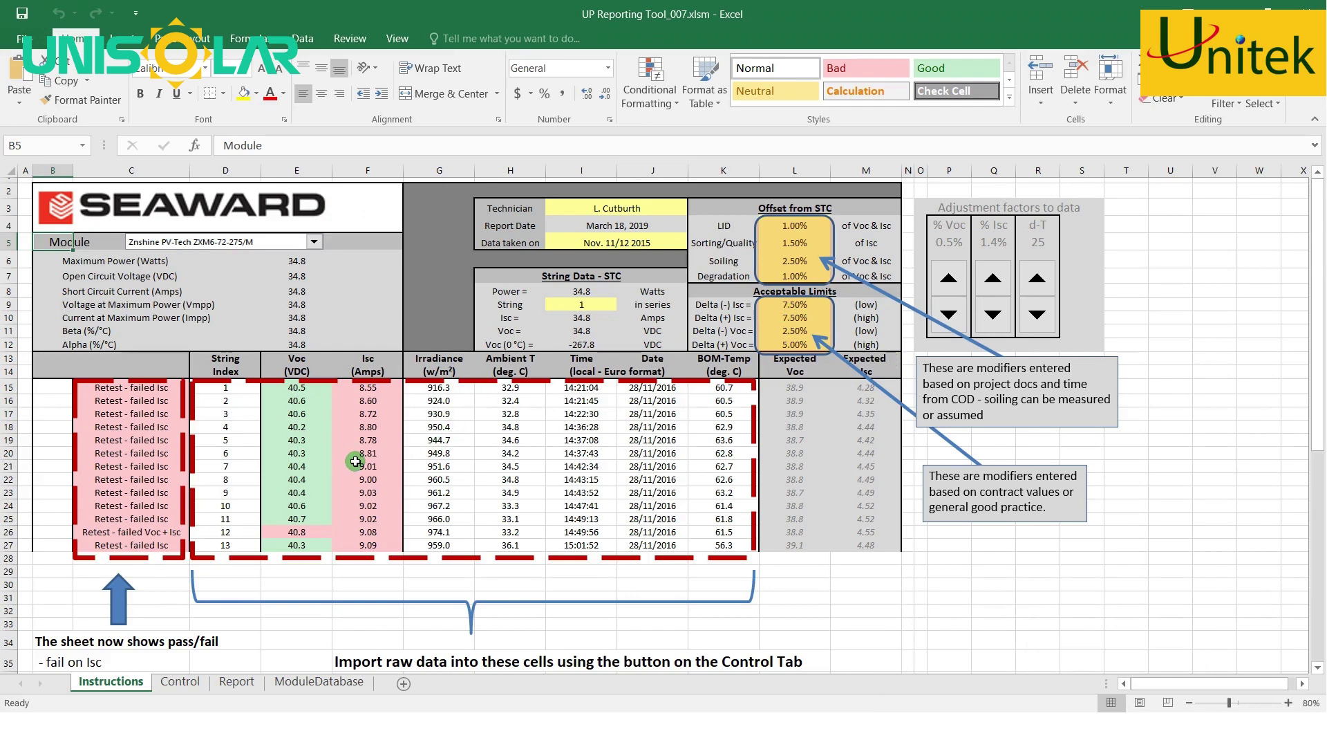
# - Examine the module selector and the electrical parameters listed beneath it on the Instructions sheet
pyautogui.scroll(-2, 356, 461)
pyautogui.scroll(2, 373, 450)
pyautogui.click(223, 298)
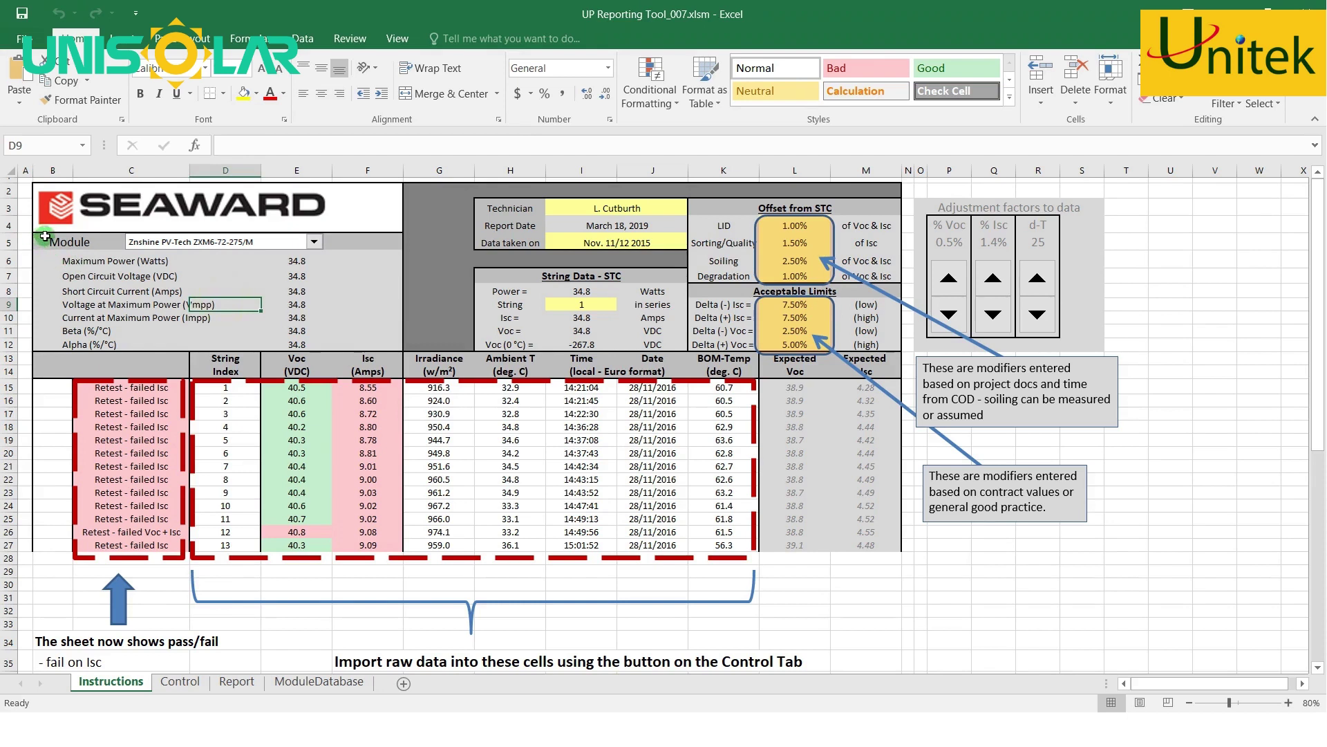
pyautogui.moveTo(41, 238); pyautogui.dragTo(363, 344)
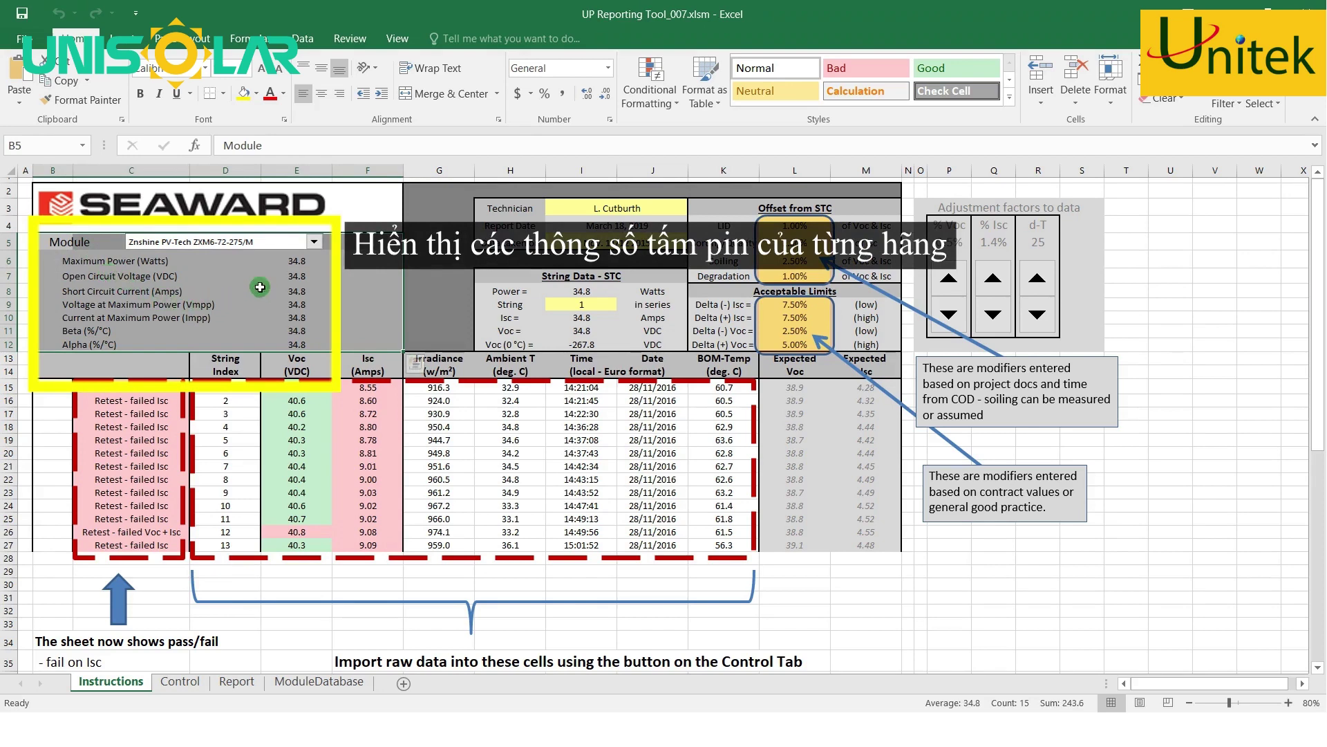
pyautogui.click(316, 243)
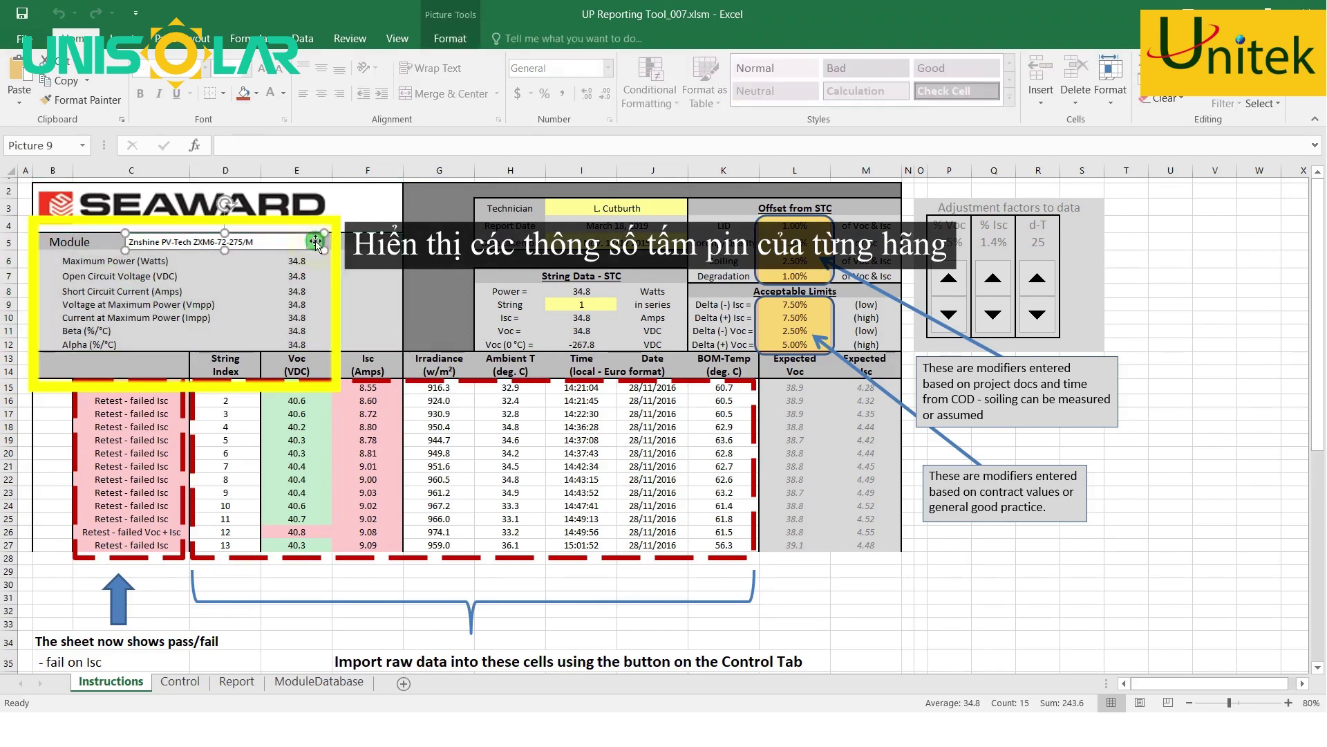
pyautogui.click(258, 277)
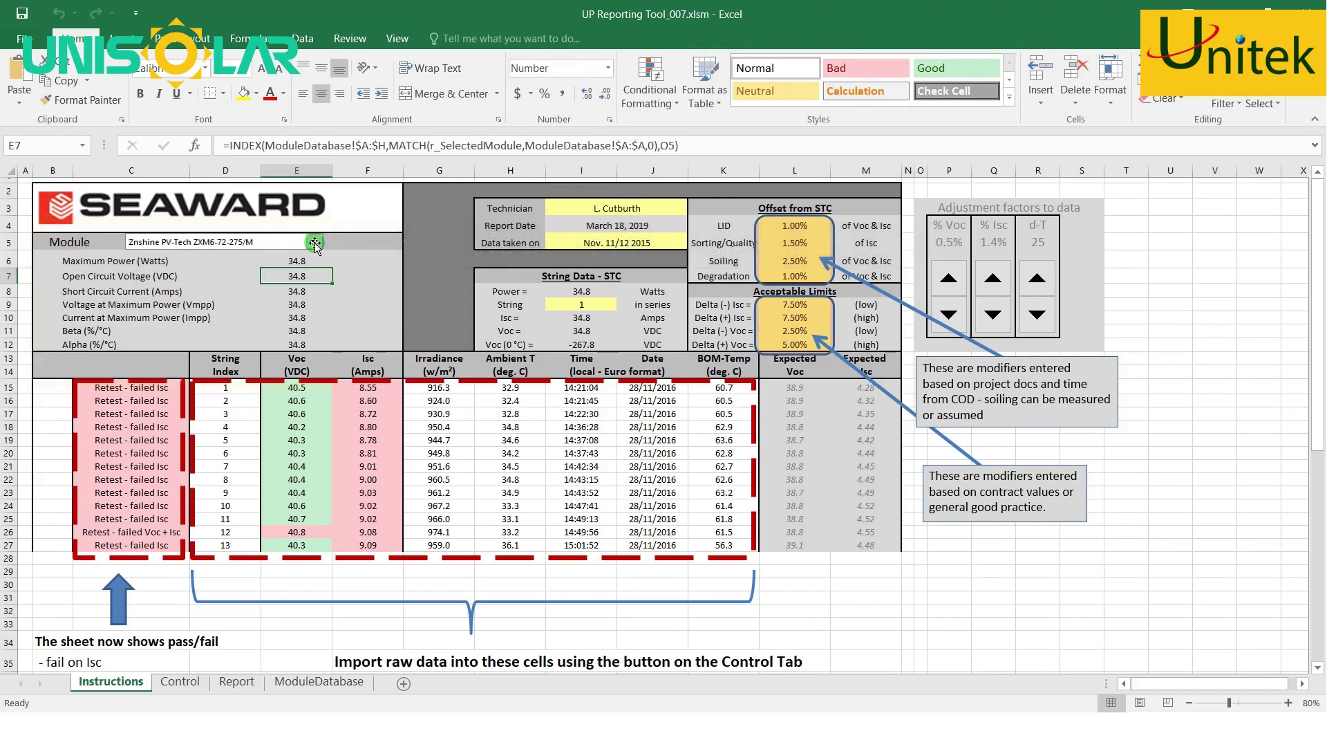
pyautogui.click(225, 318)
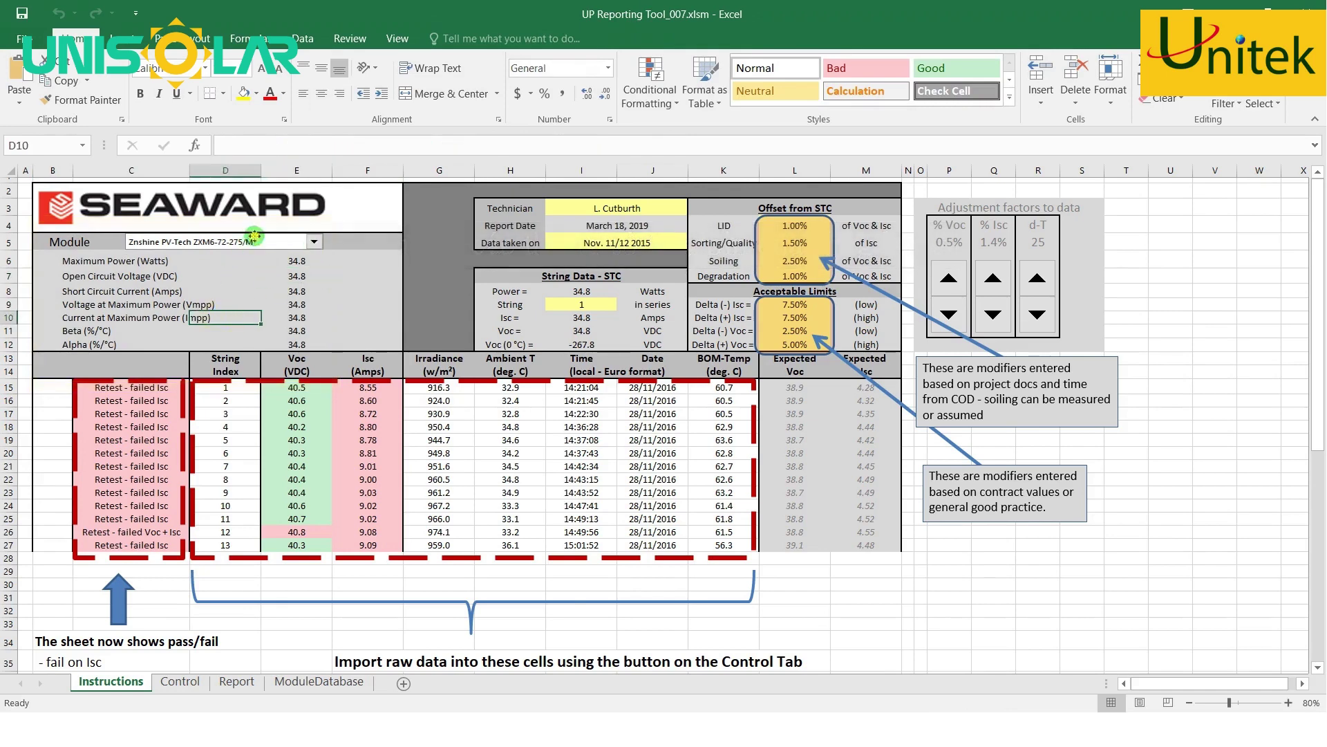
pyautogui.click(327, 289)
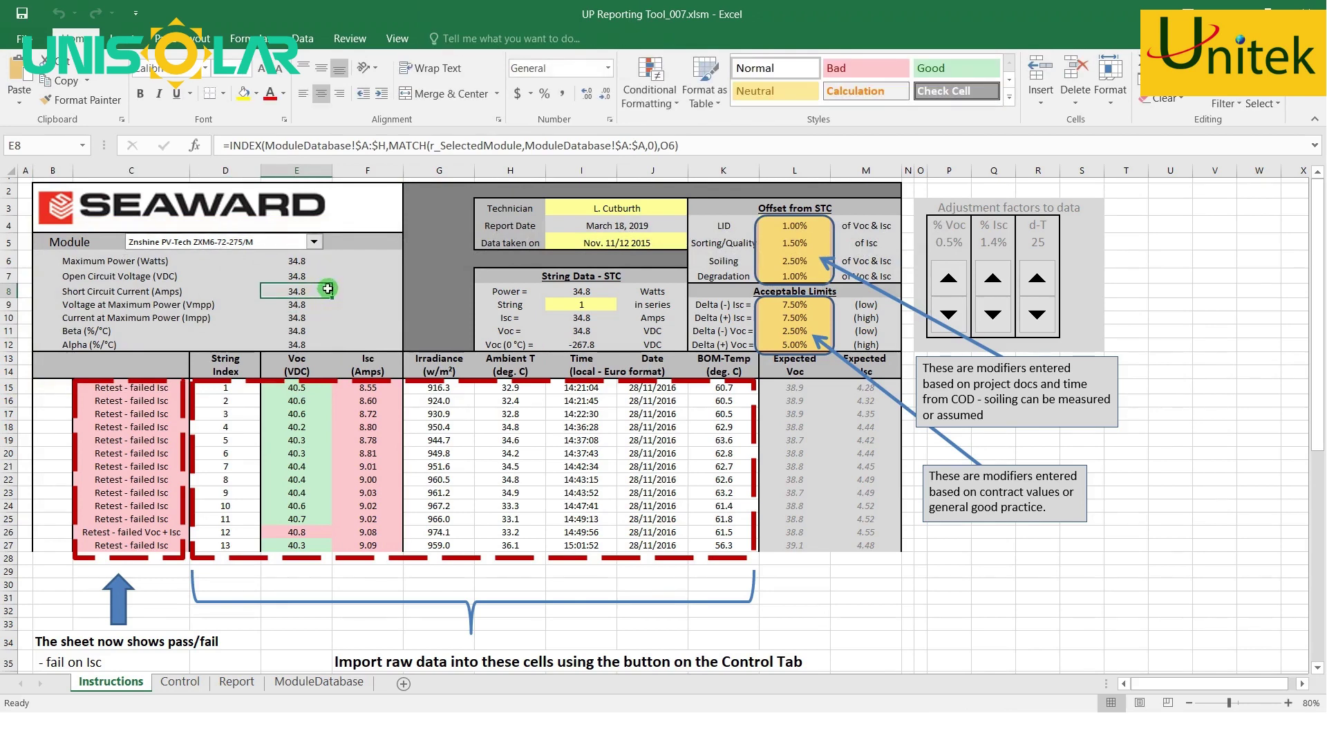
pyautogui.click(316, 242)
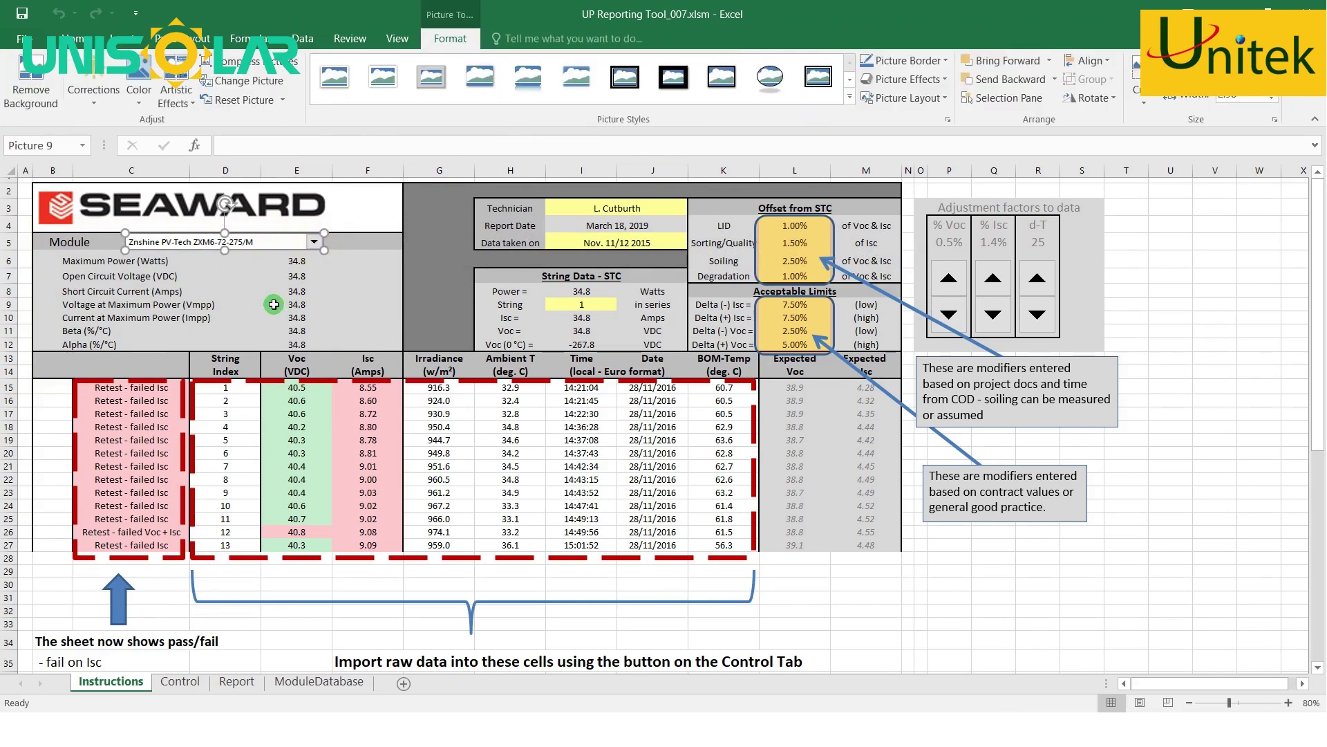
pyautogui.click(225, 291)
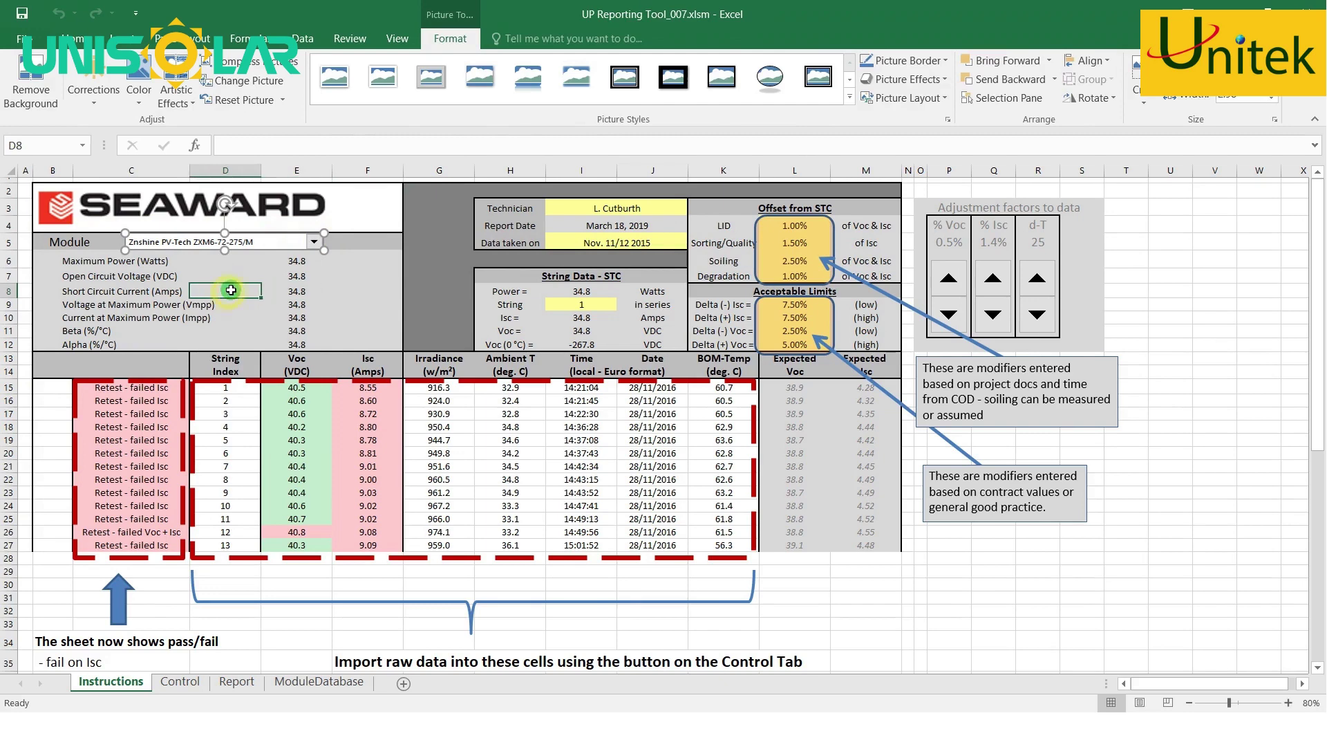
pyautogui.click(204, 242)
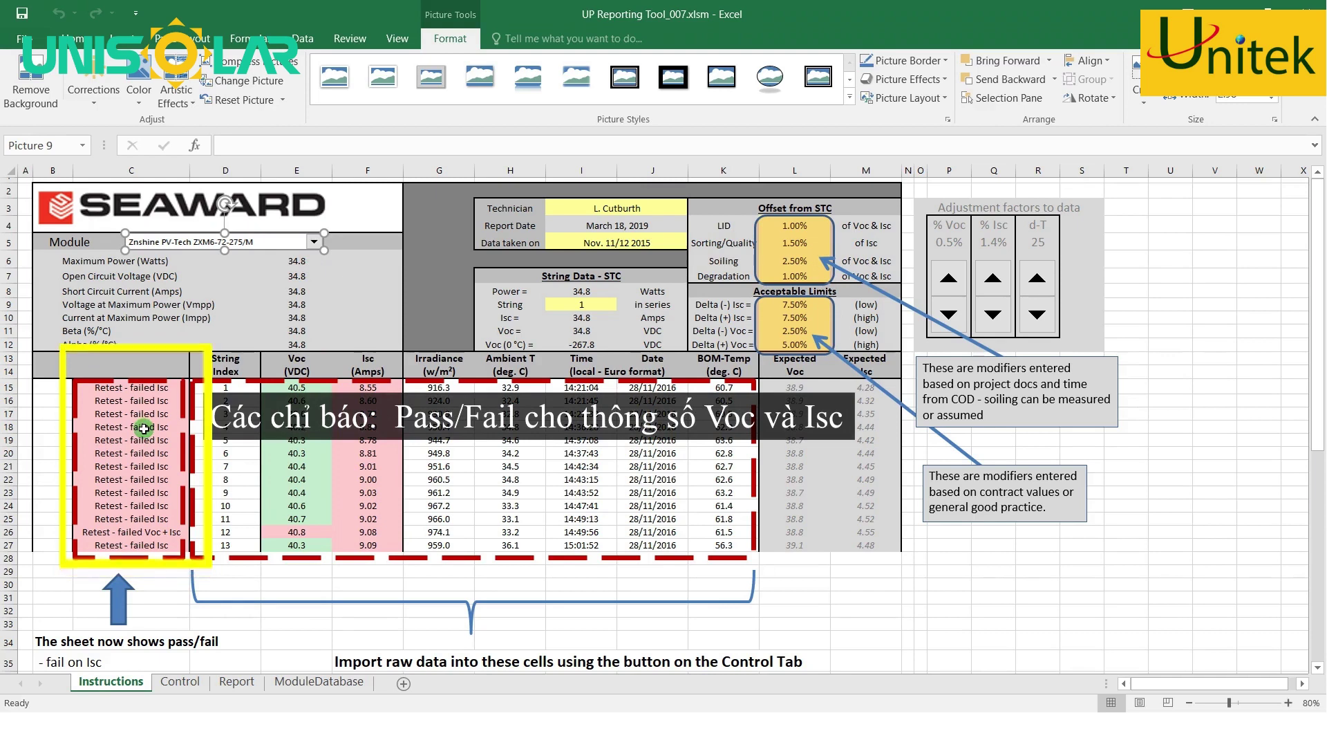
# - Examine the pass/fail indicator column and the legend below it covering fail on Isc, fail on Voc, fail on both and pass
pyautogui.scroll(-1, 143, 427)
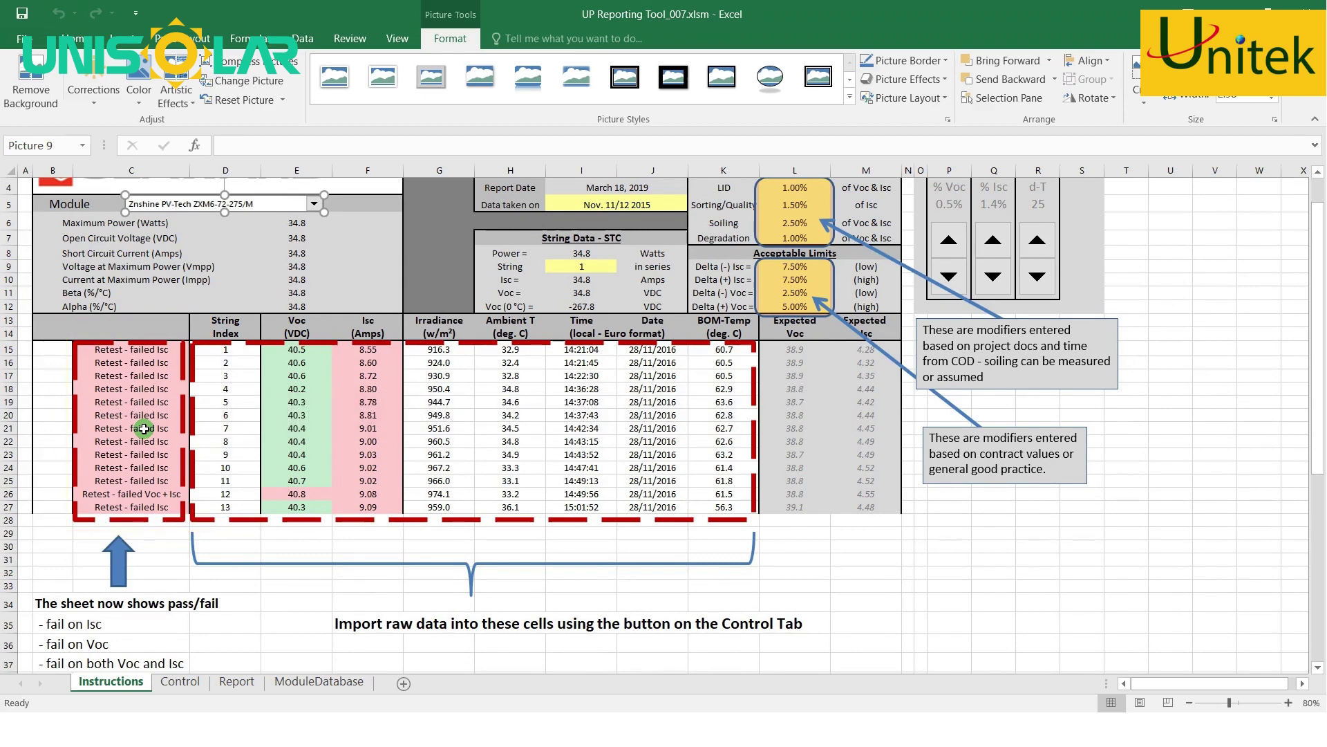
pyautogui.scroll(1, 143, 428)
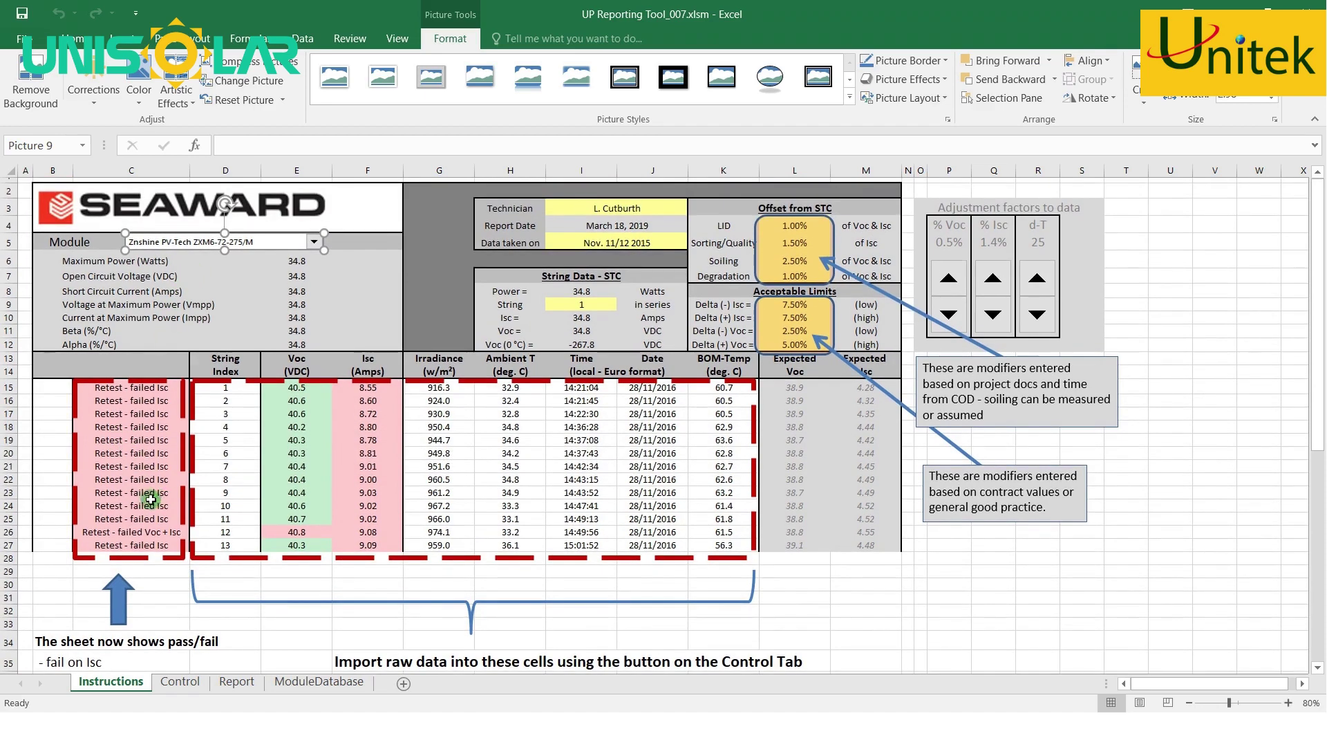
pyautogui.scroll(-2, 150, 498)
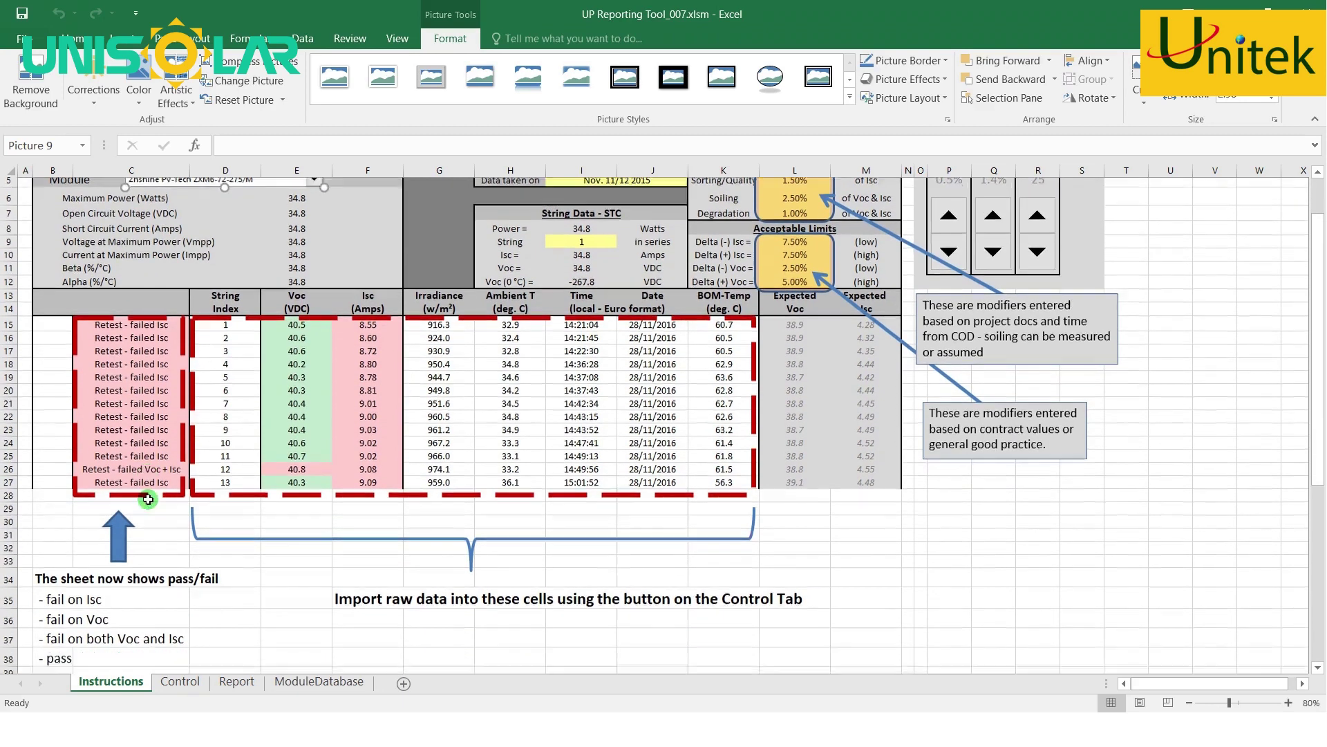
pyautogui.scroll(-1, 148, 499)
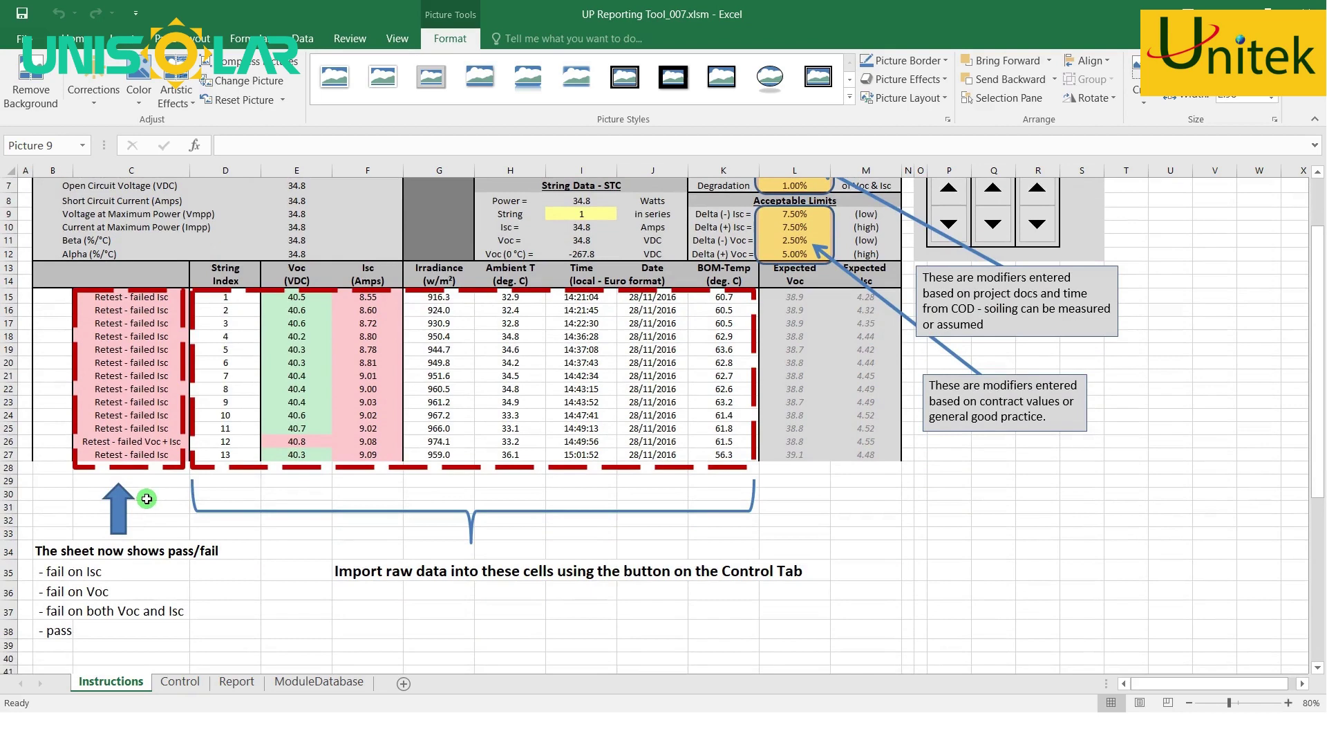
pyautogui.click(123, 571)
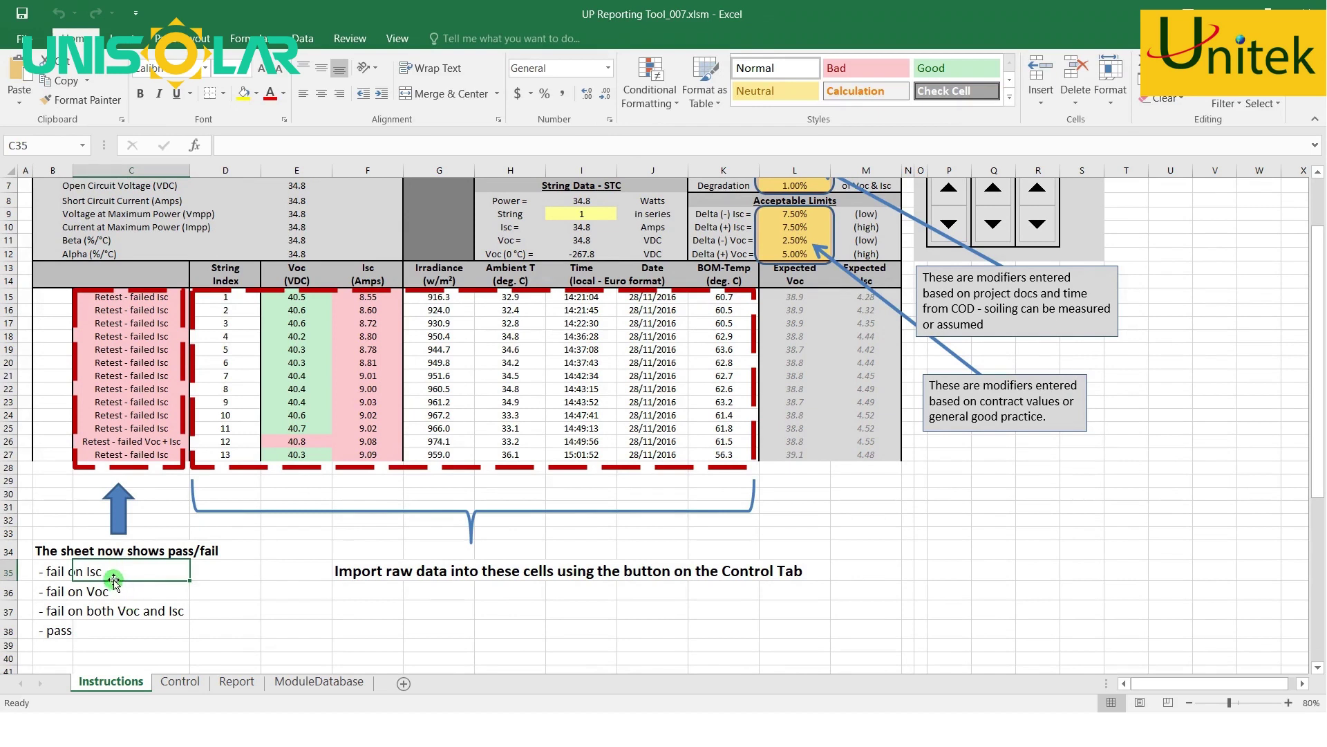
pyautogui.click(119, 596)
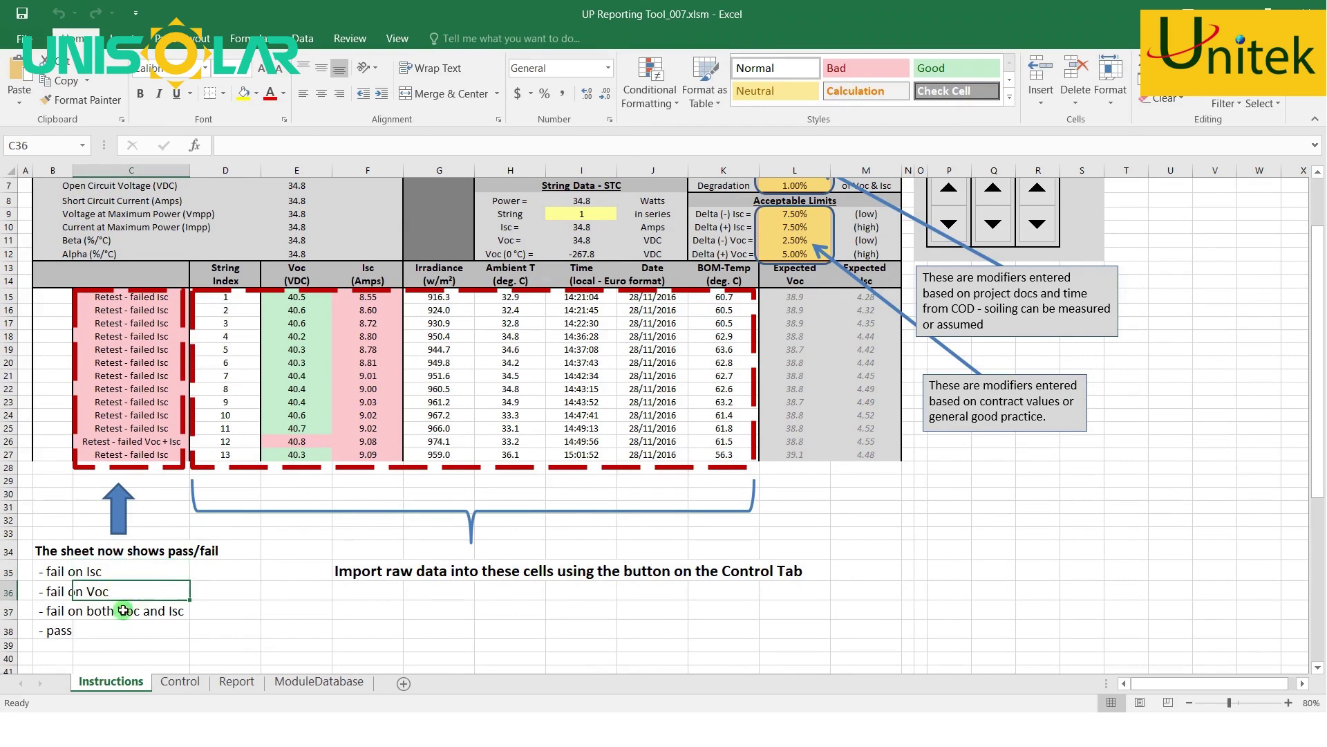
pyautogui.click(127, 613)
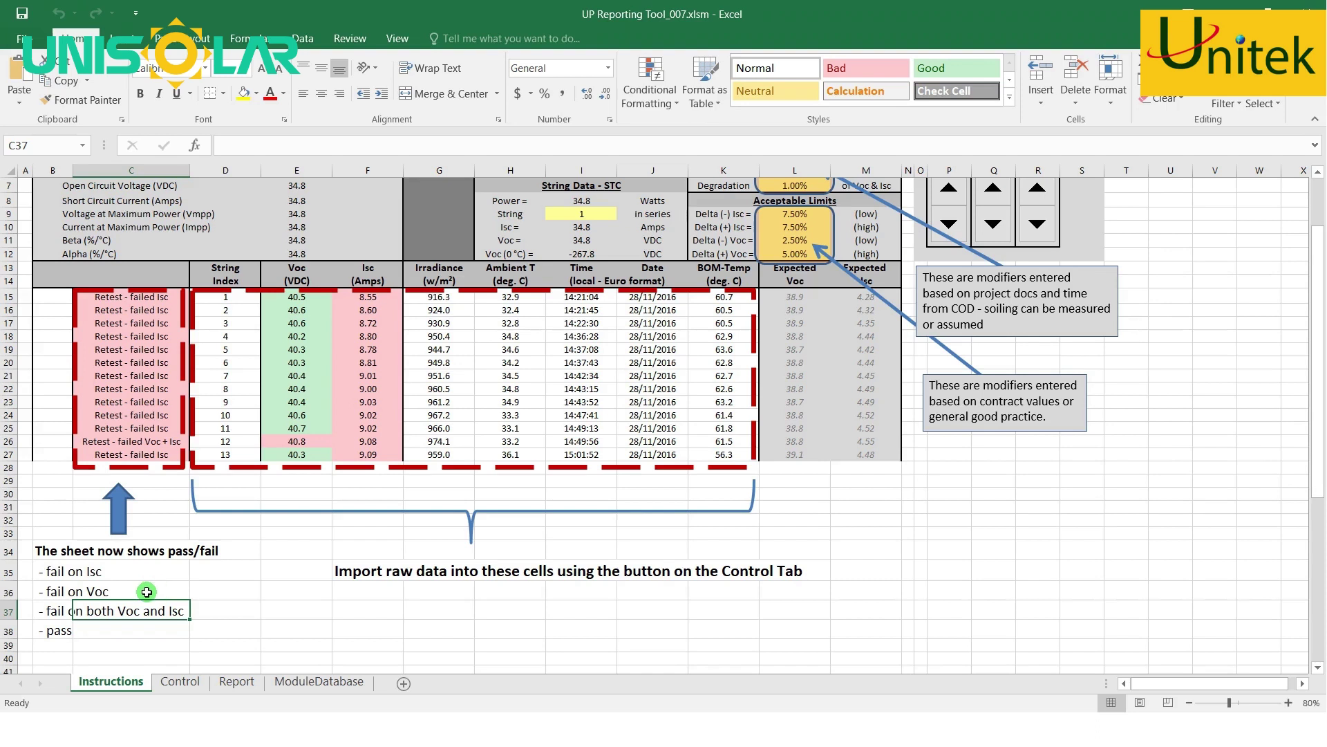
pyautogui.click(158, 588)
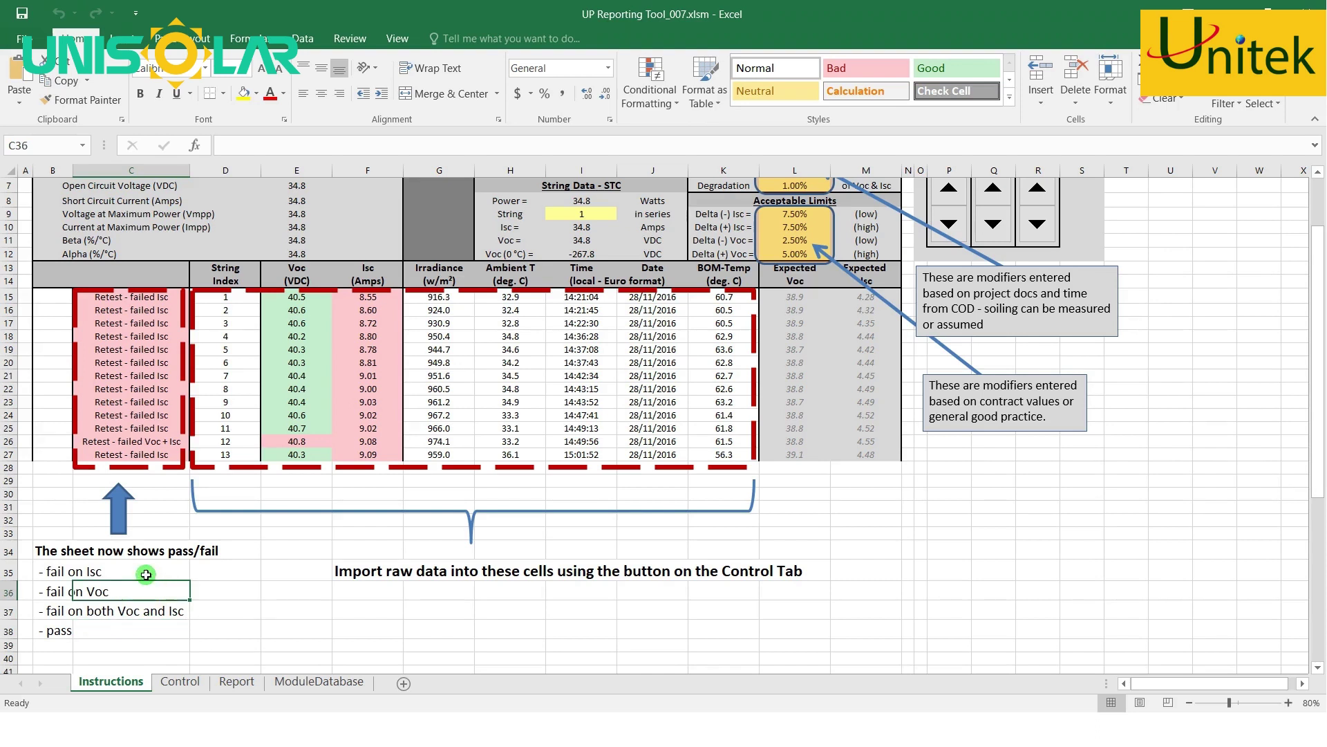
pyautogui.click(146, 575)
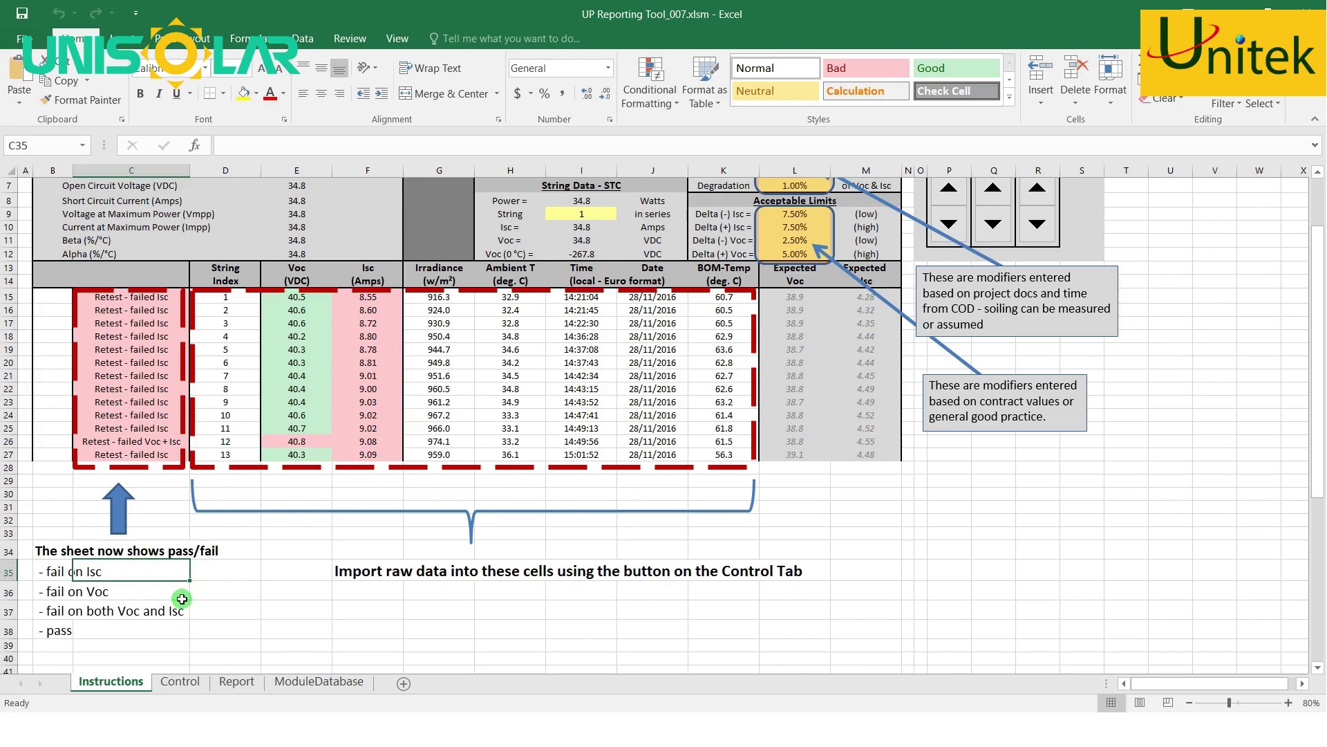
pyautogui.scroll(1, 182, 598)
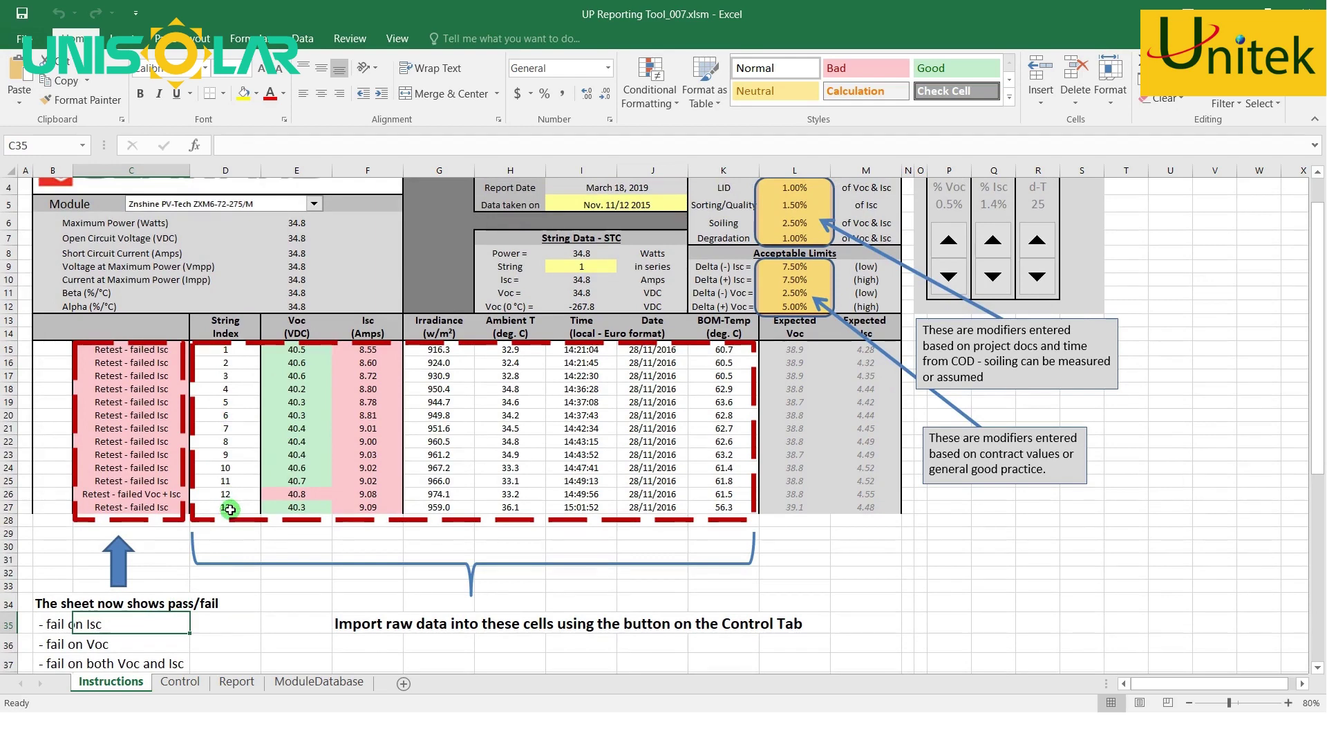
# - Inspect the first string's measured Voc, Isc, irradiance and ambient temperature in row 15
pyautogui.click(298, 351)
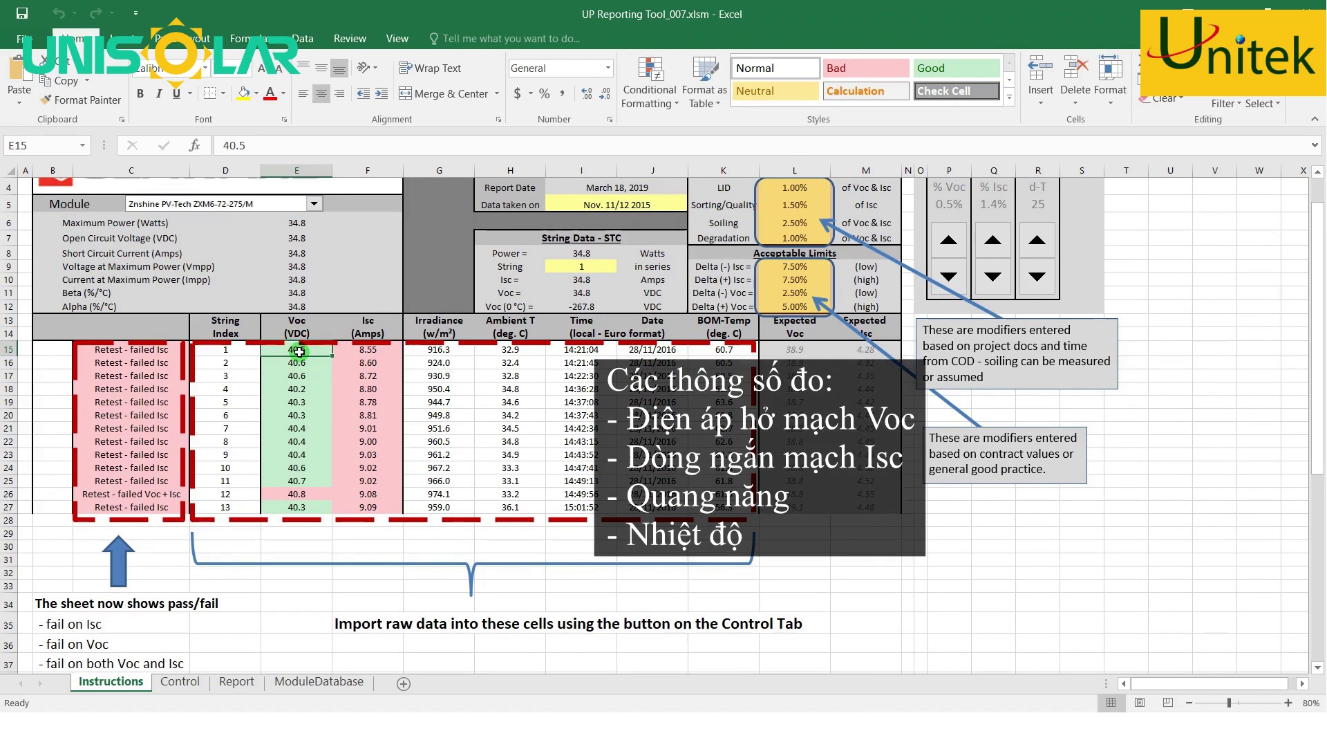
pyautogui.click(361, 351)
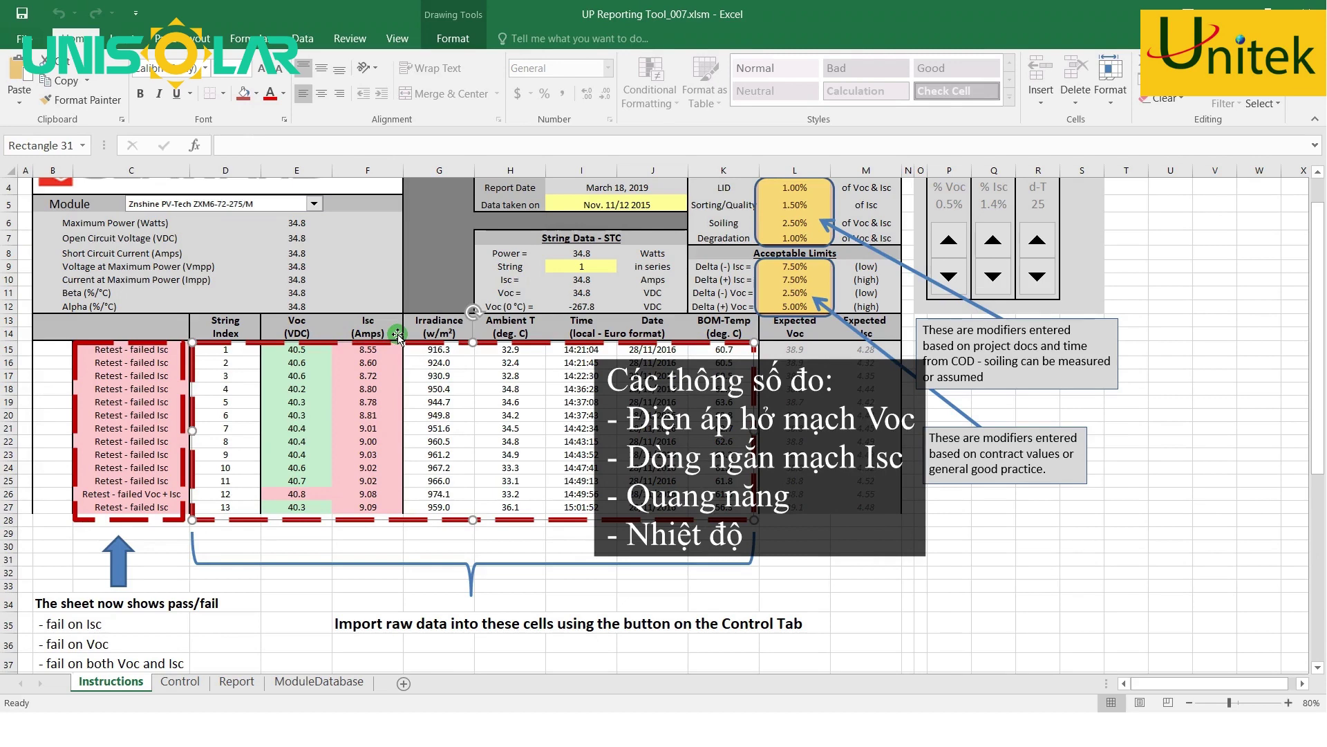
pyautogui.click(452, 352)
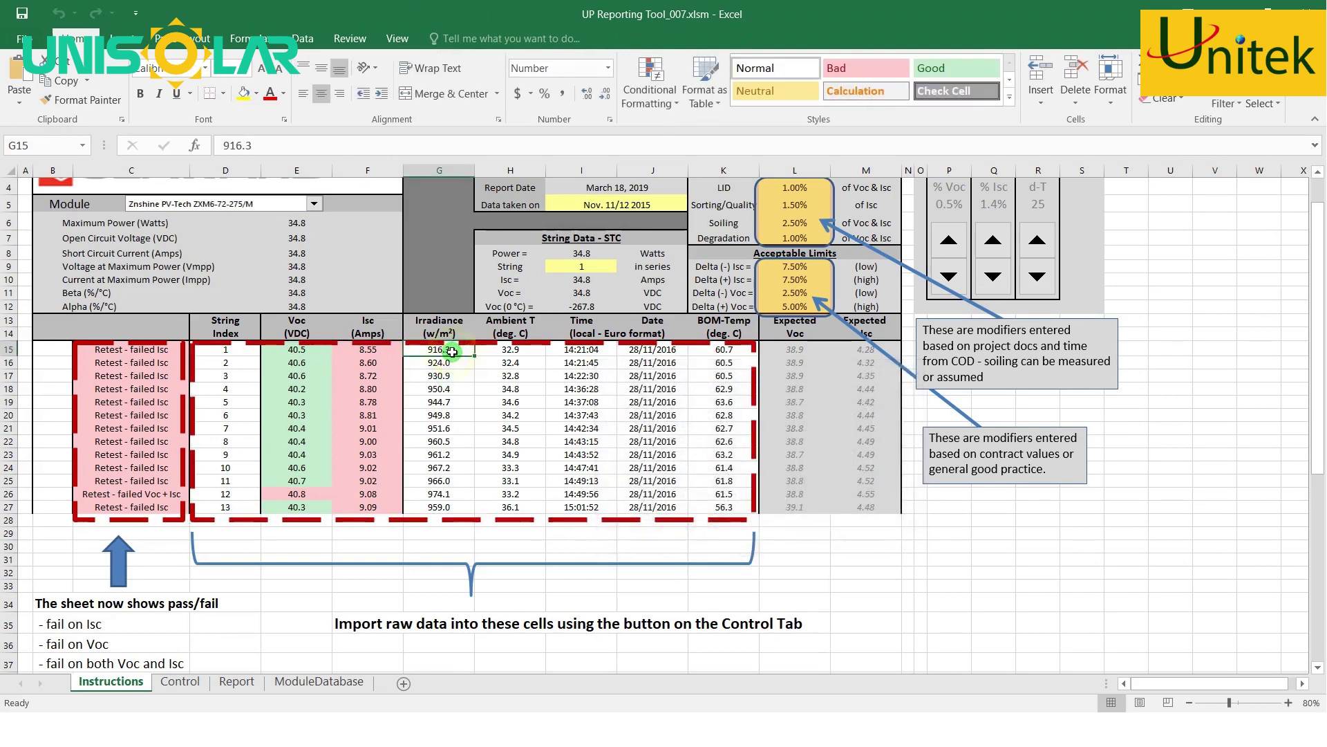
pyautogui.click(500, 352)
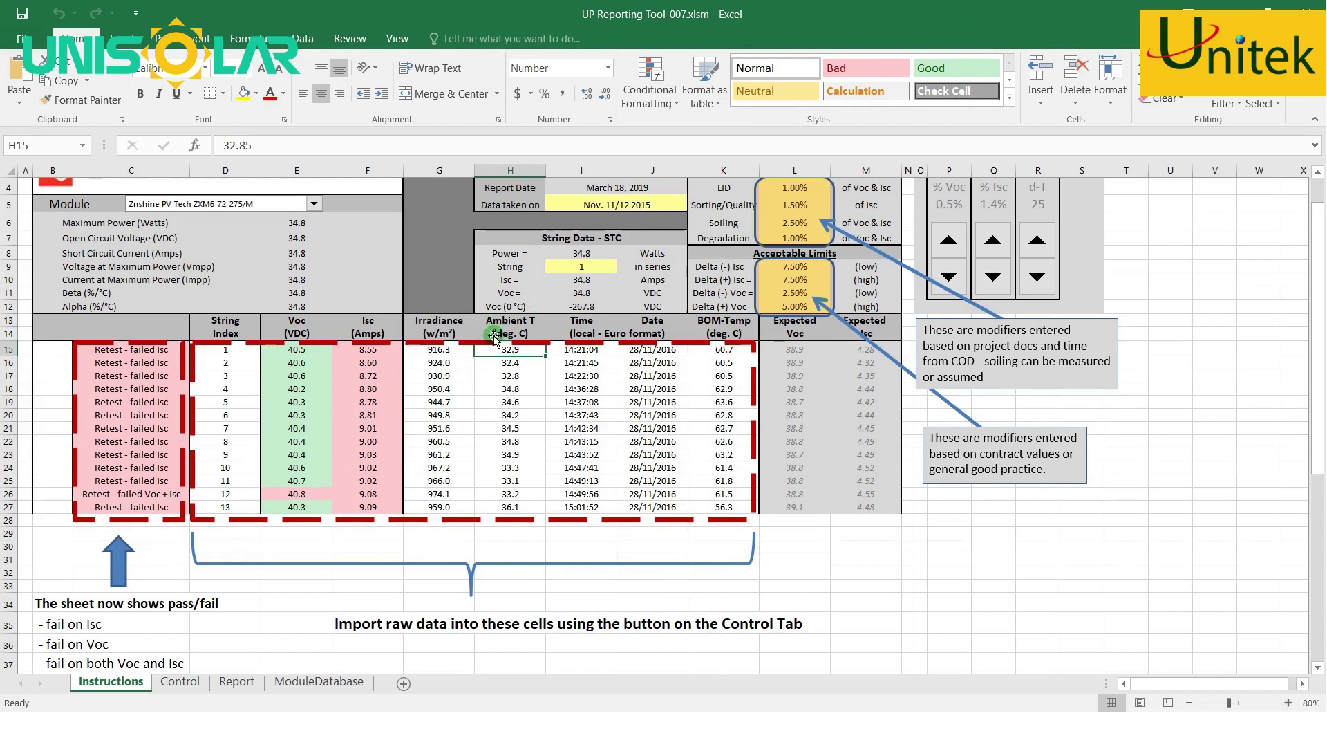
pyautogui.click(451, 351)
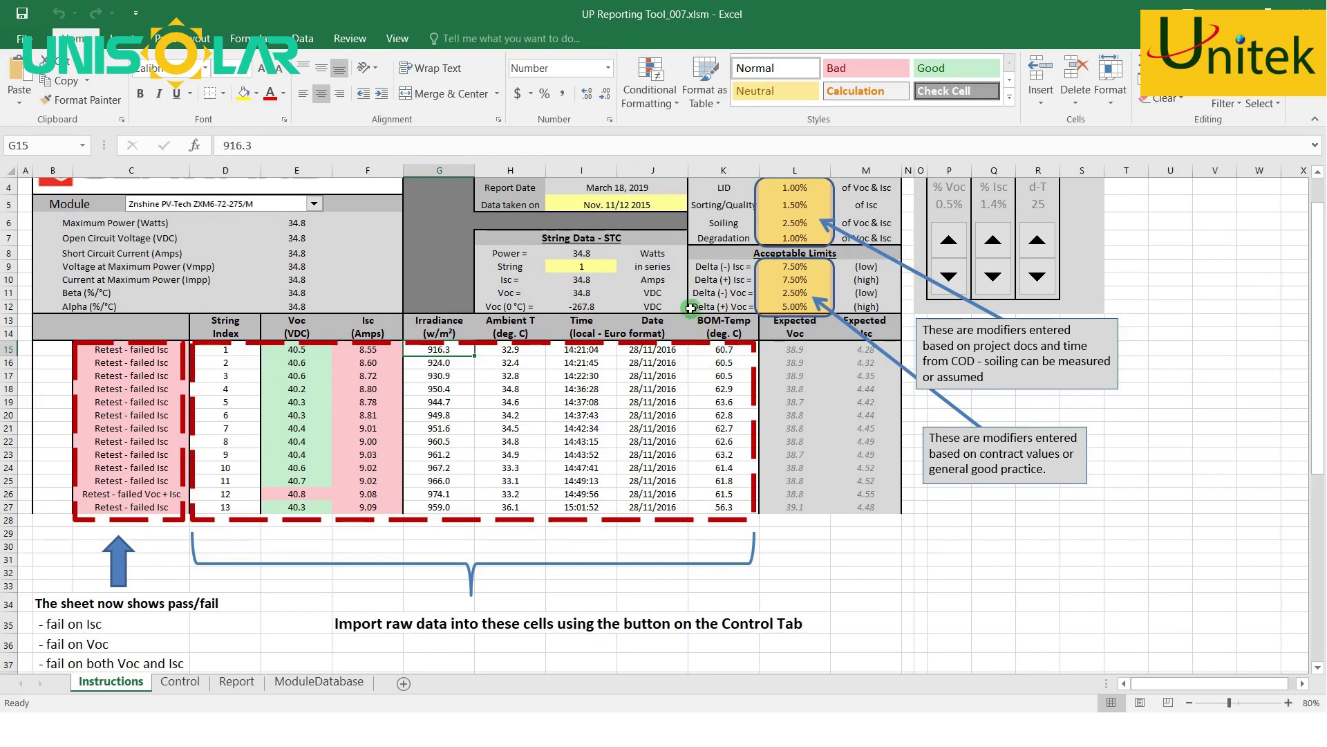
# - View the Control sheet and review the string test results throughout the Report sheet
pyautogui.click(181, 682)
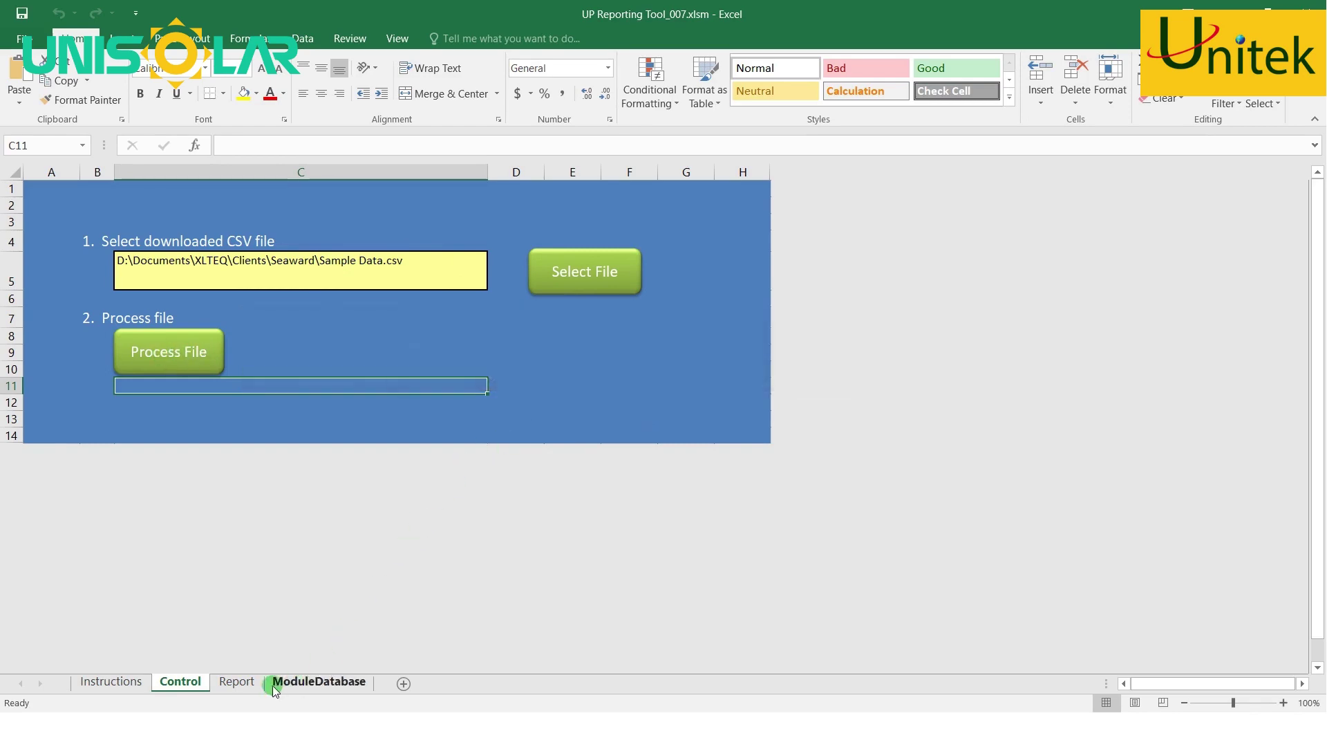
pyautogui.click(242, 684)
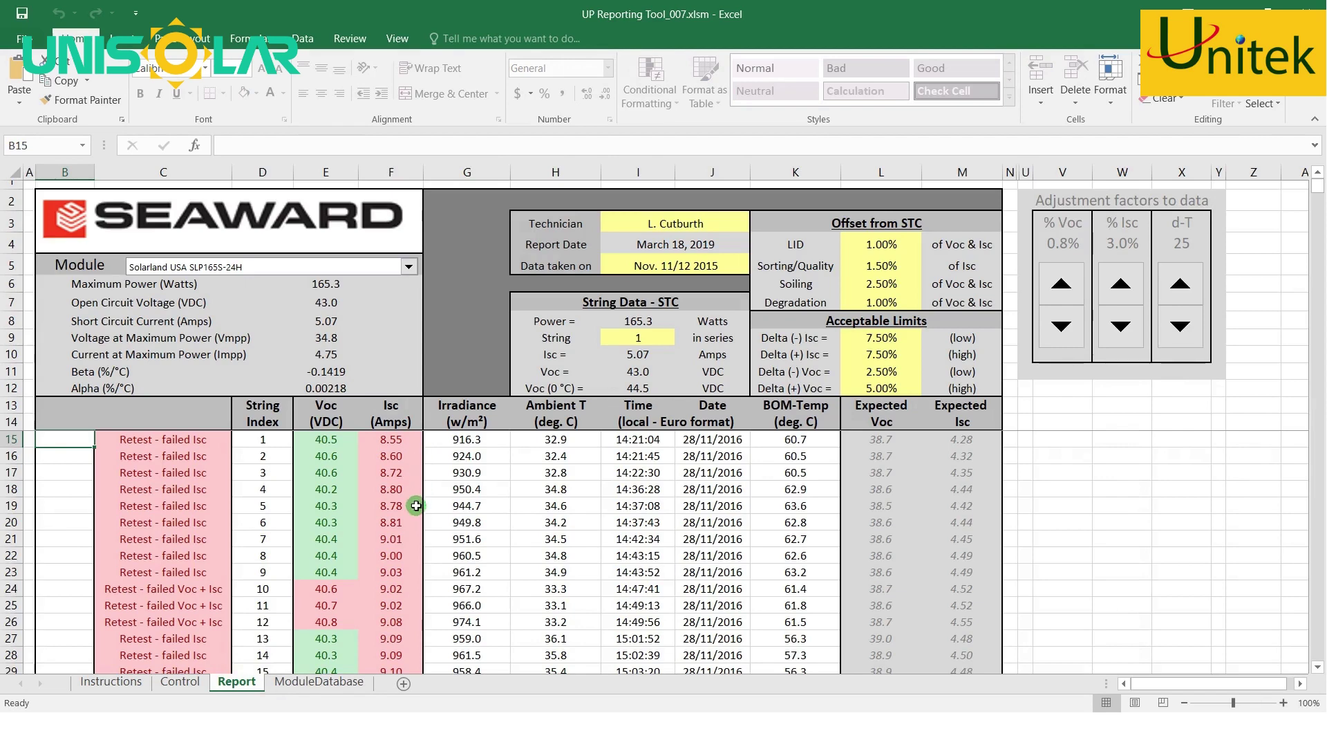
pyautogui.scroll(-11, 417, 505)
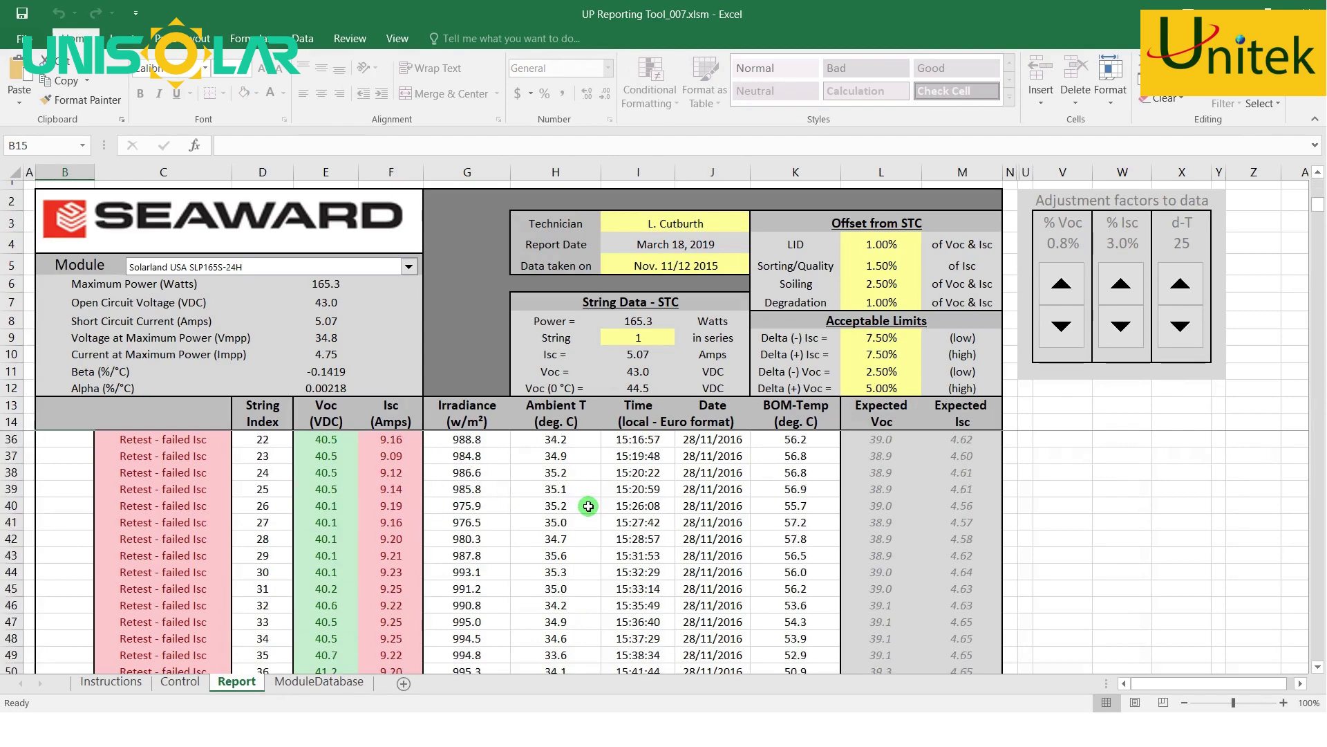
pyautogui.scroll(-20, 588, 506)
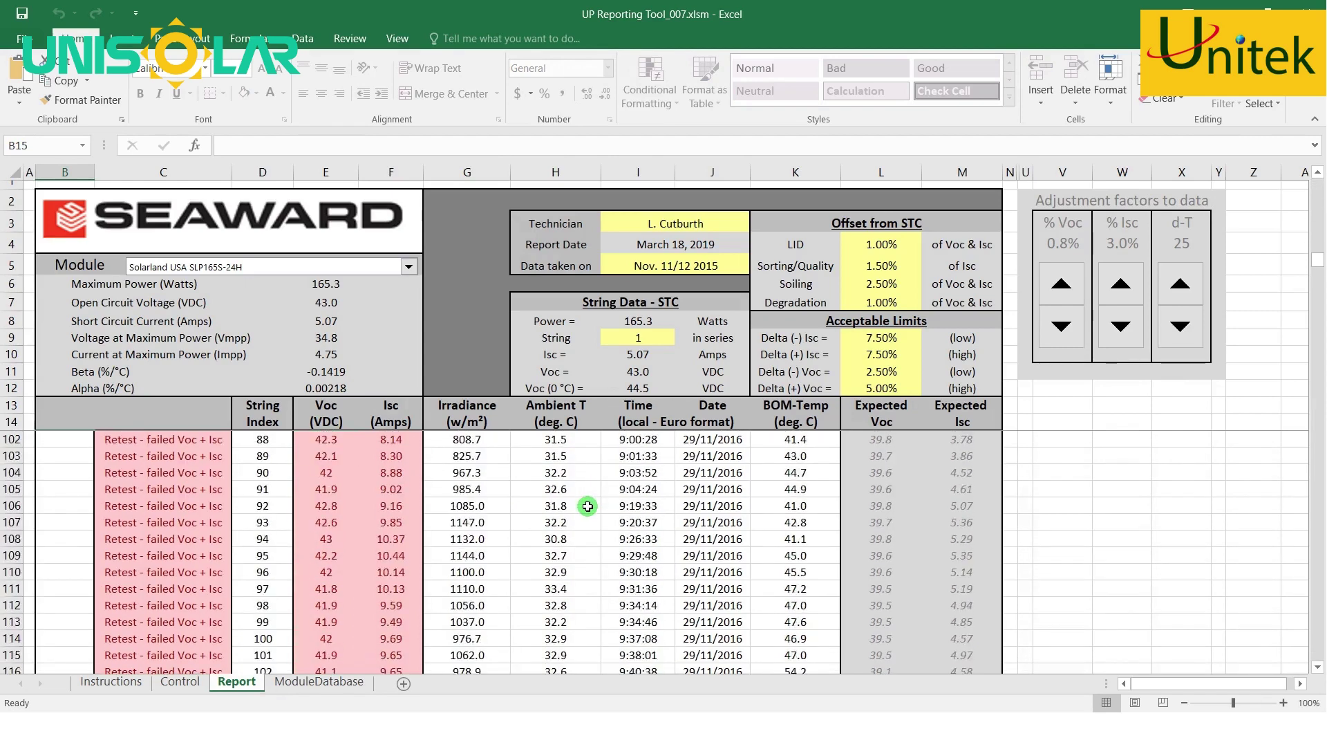
pyautogui.scroll(-20, 585, 506)
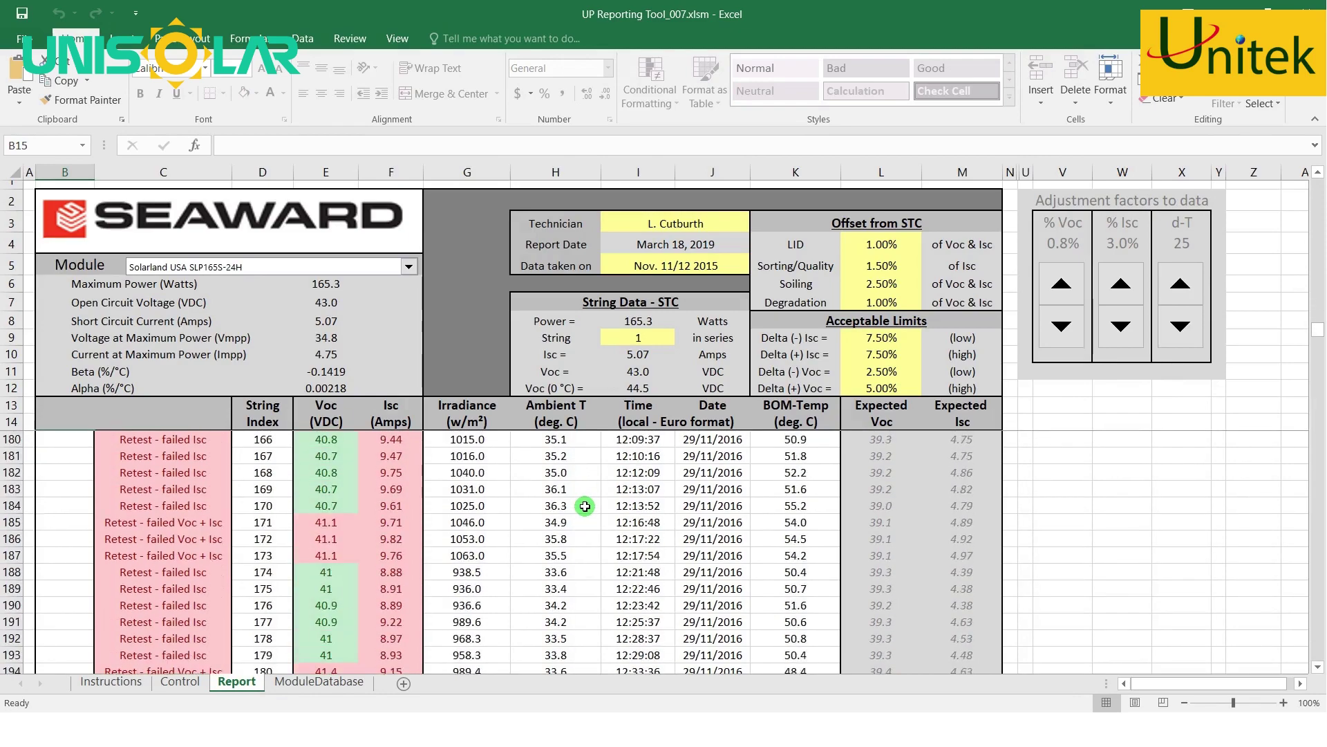
pyautogui.scroll(-10, 581, 505)
pyautogui.scroll(-20, 577, 506)
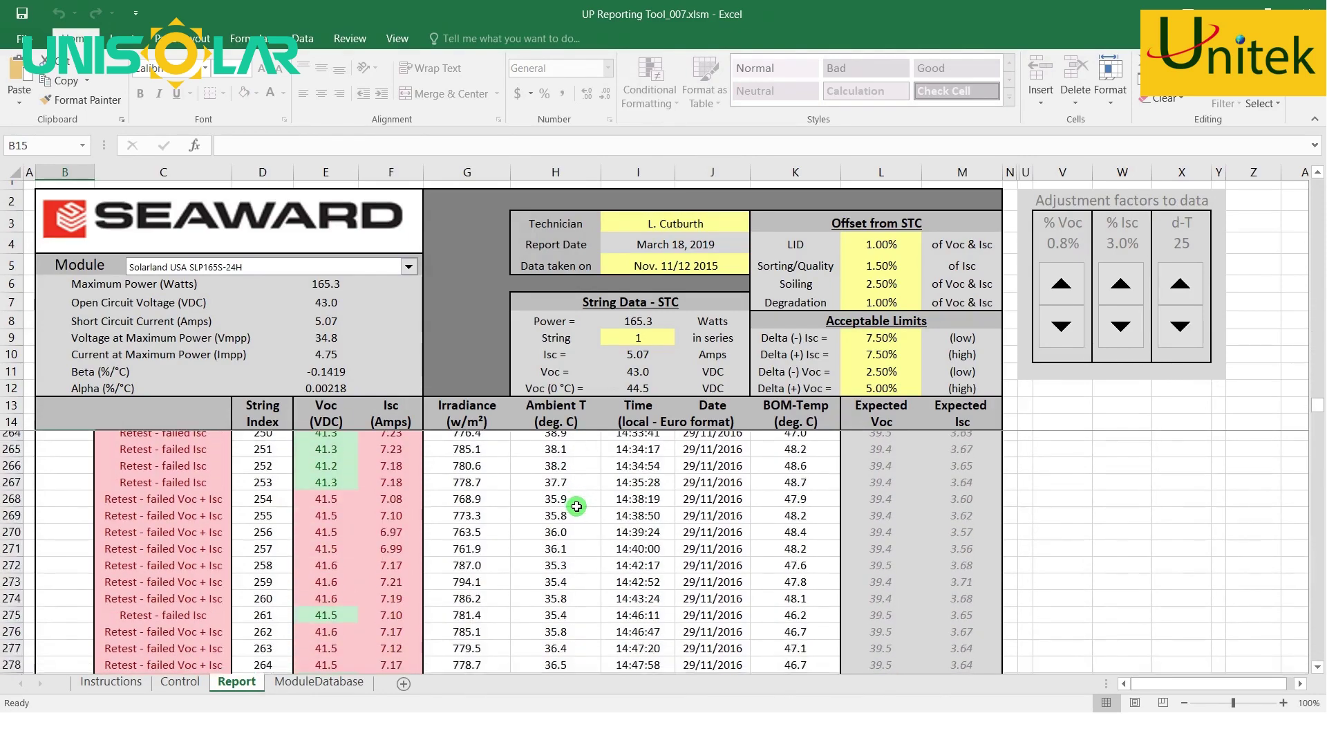
pyautogui.scroll(-20, 577, 506)
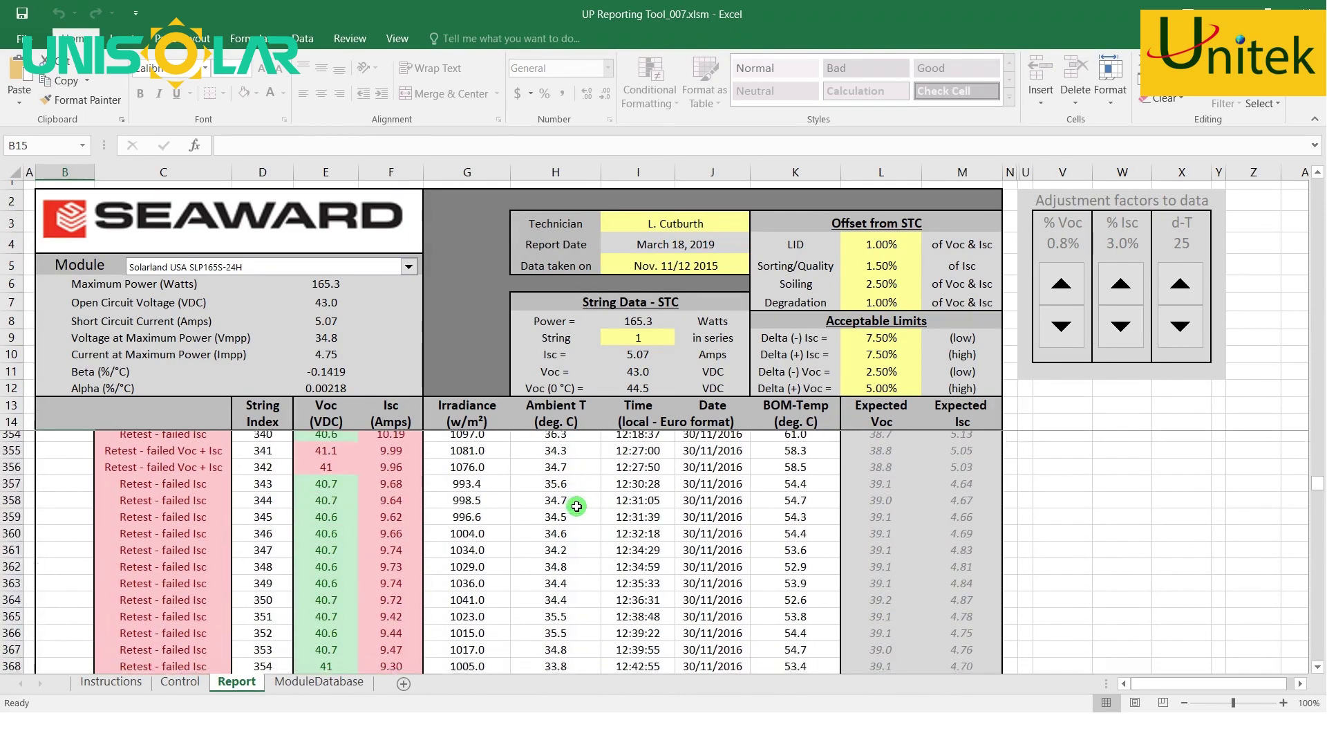
pyautogui.scroll(18, 576, 506)
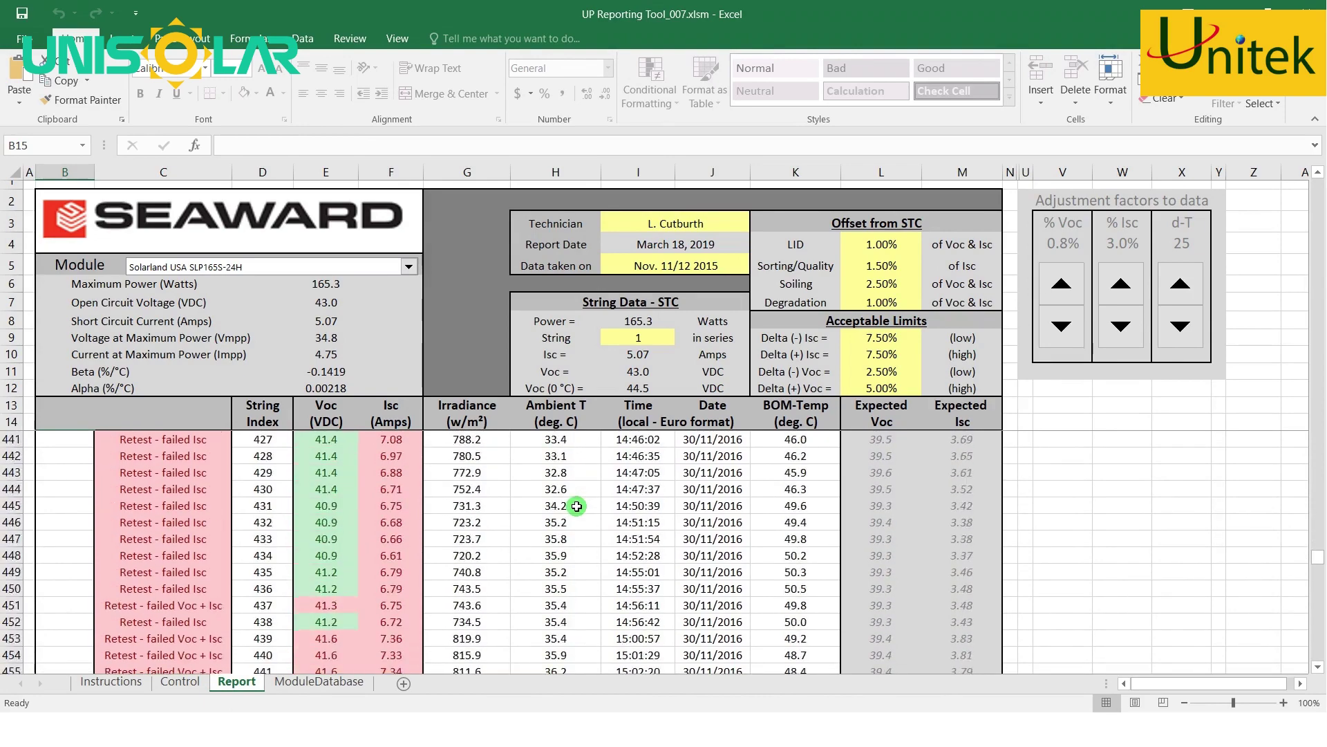
pyautogui.scroll(20, 577, 506)
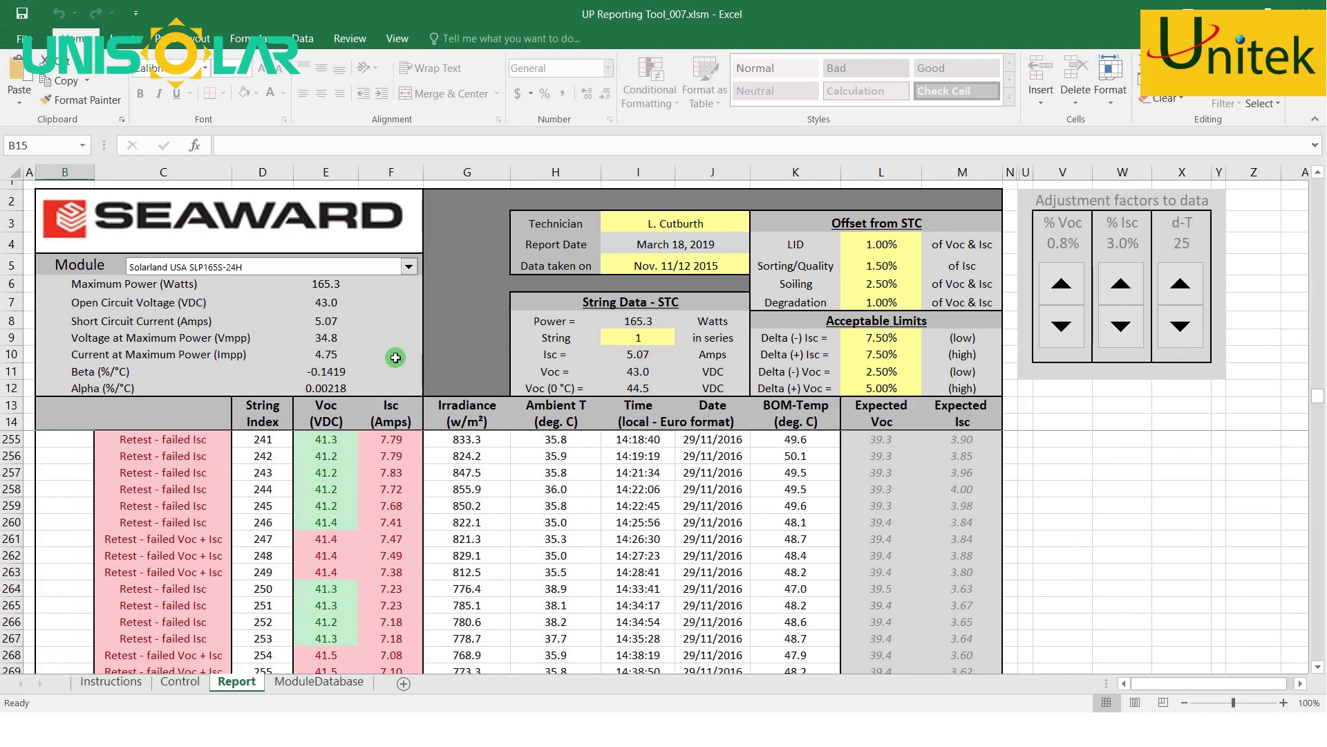
# - Select the Jinko Solar JKM275M-72B module for the report
pyautogui.click(409, 267)
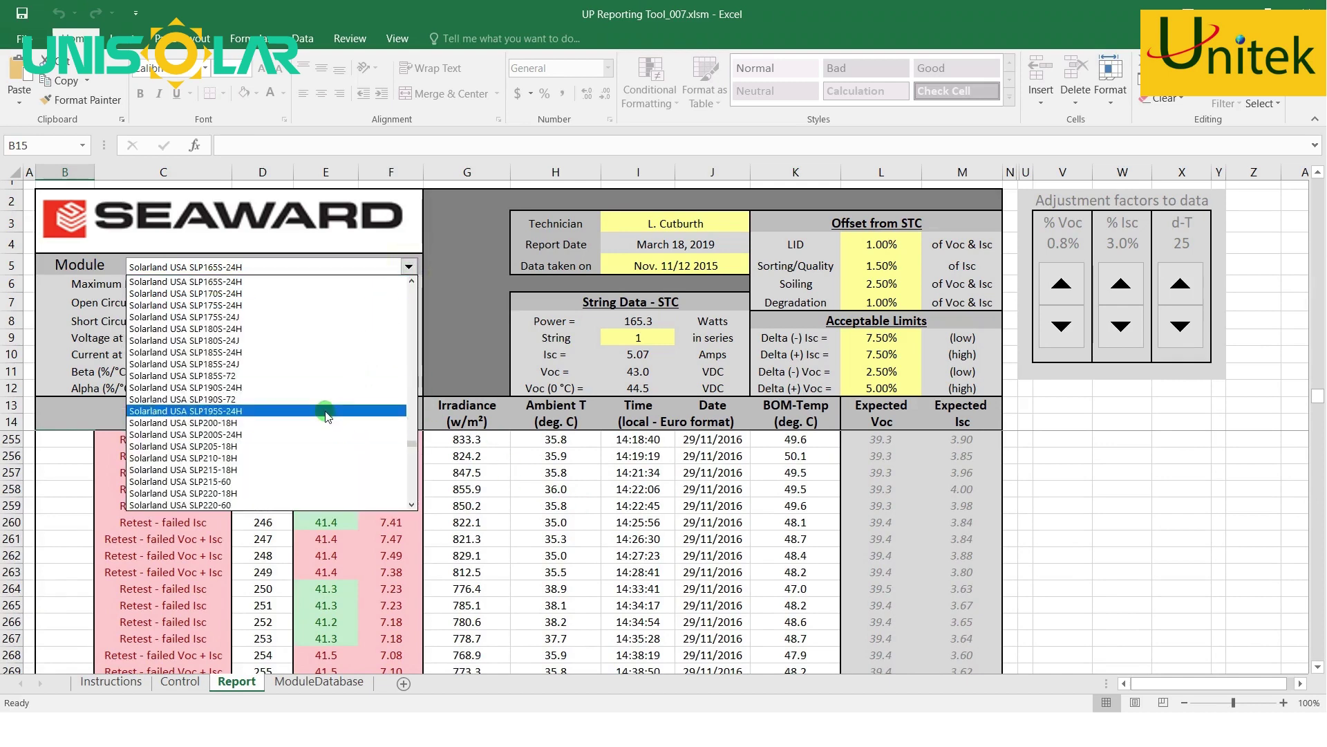
pyautogui.click(411, 377)
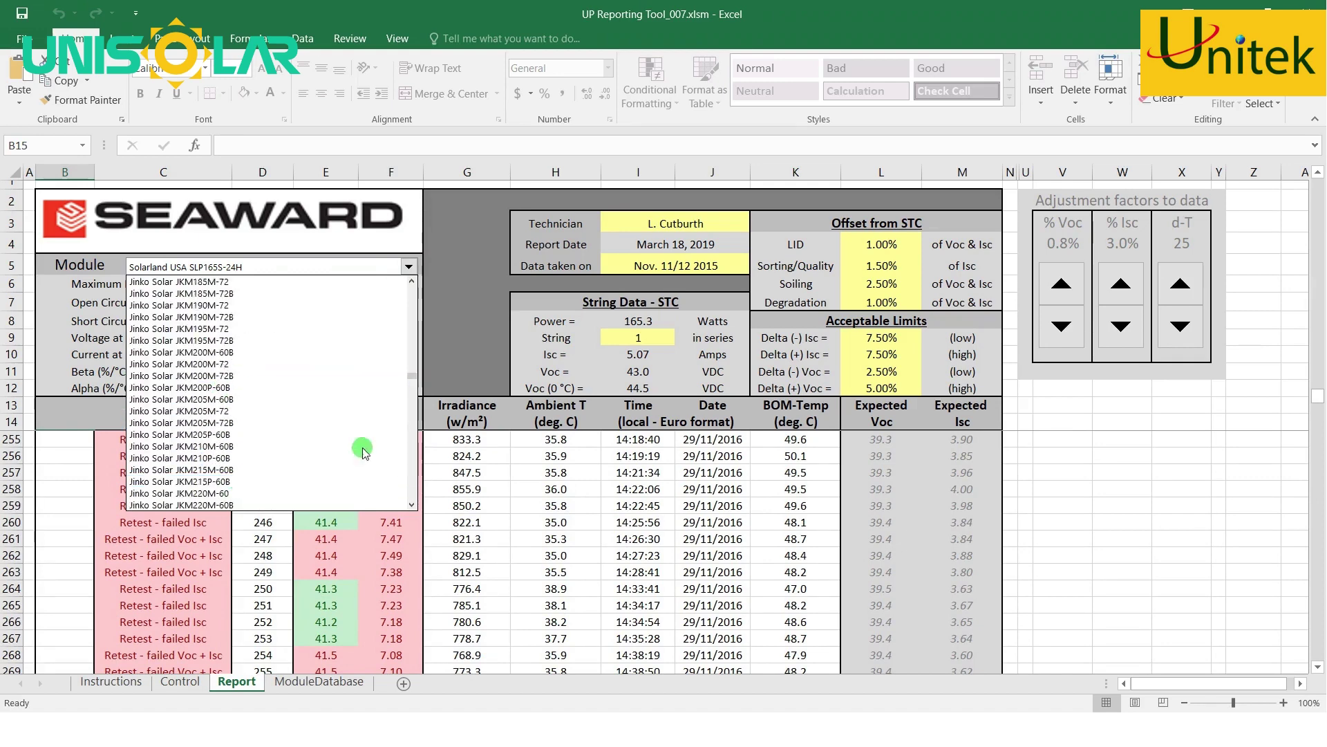
pyautogui.click(412, 507)
pyautogui.click(412, 507)
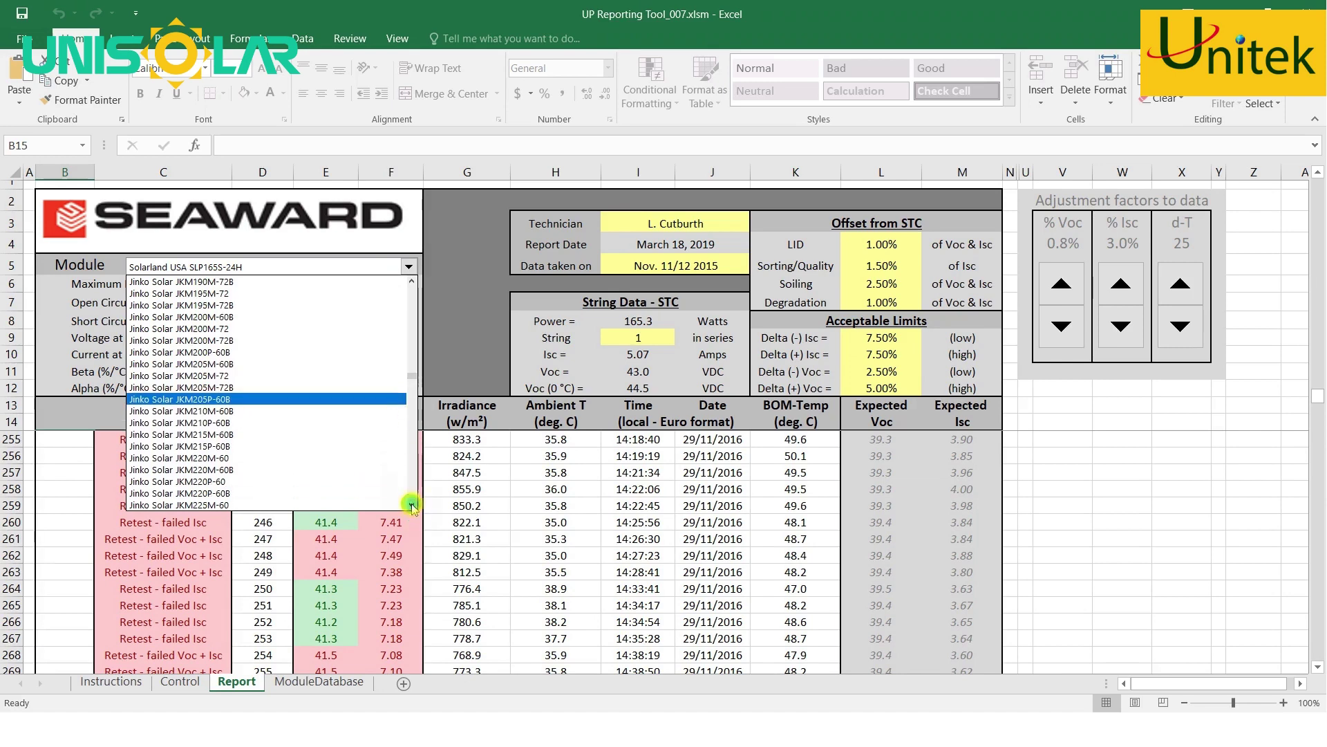
pyautogui.click(412, 507)
pyautogui.click(412, 506)
pyautogui.click(412, 507)
pyautogui.click(412, 506)
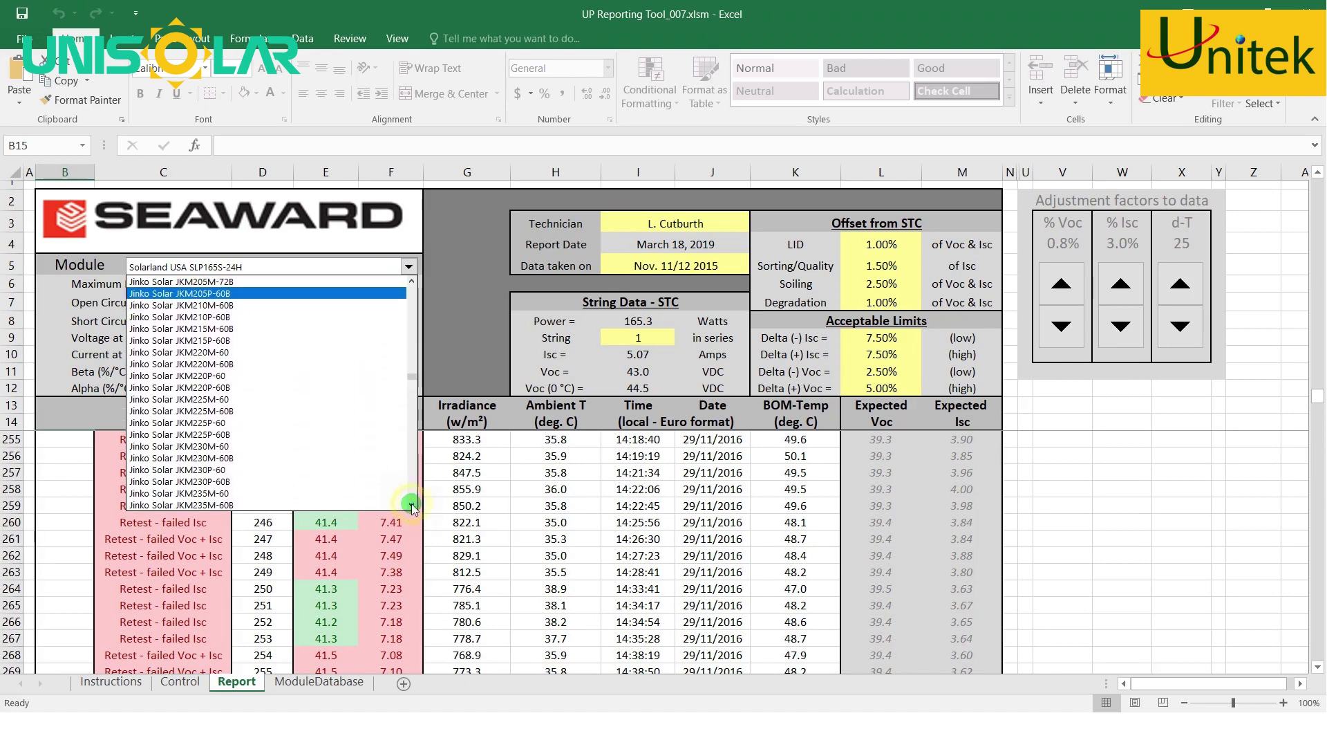
pyautogui.click(412, 507)
pyautogui.click(412, 507)
pyautogui.click(412, 506)
pyautogui.click(412, 507)
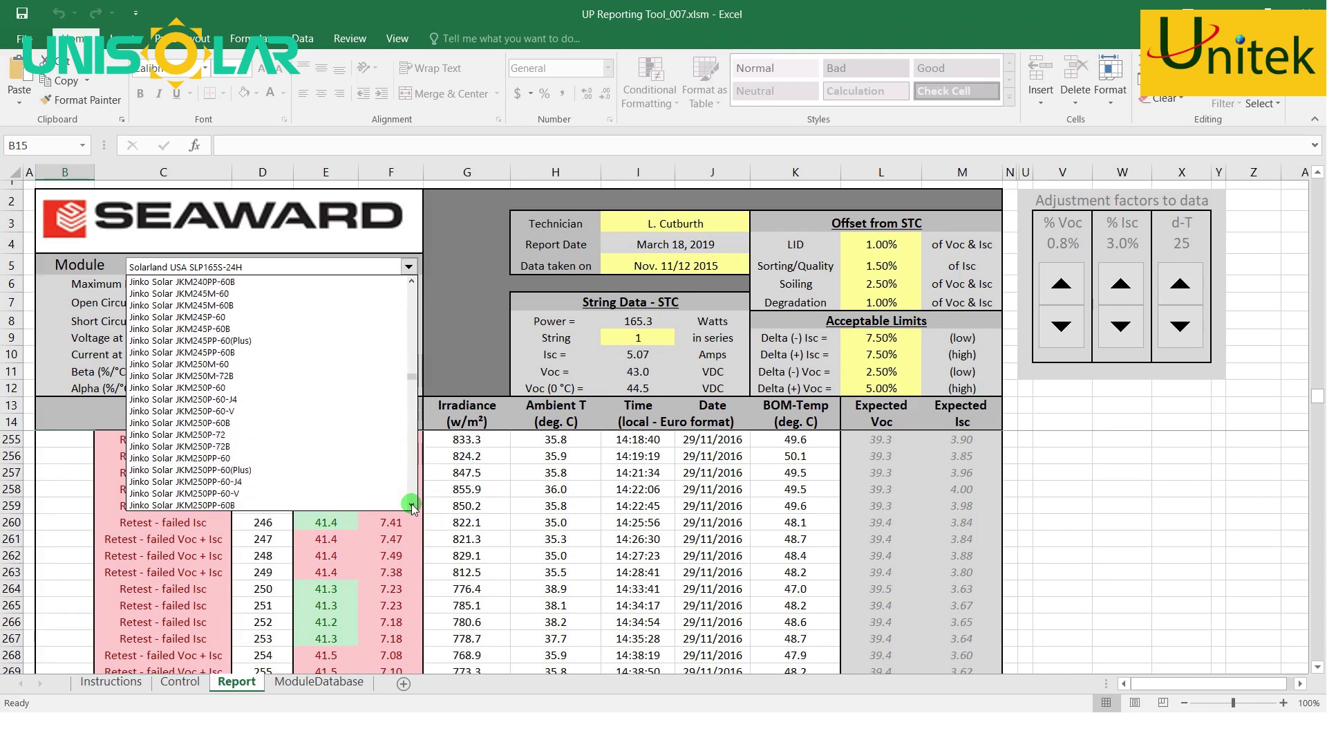
pyautogui.click(412, 506)
pyautogui.click(412, 507)
pyautogui.click(412, 507)
pyautogui.click(412, 507)
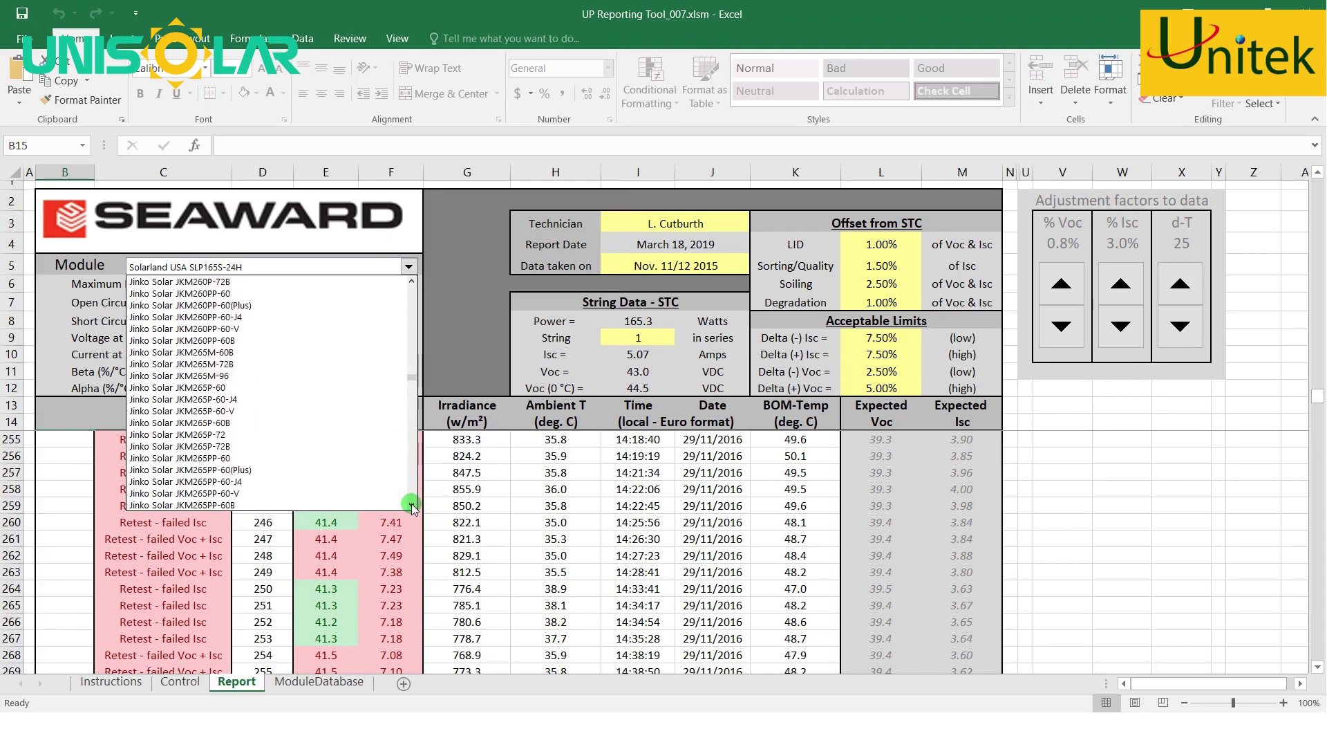
pyautogui.click(412, 507)
pyautogui.click(412, 507)
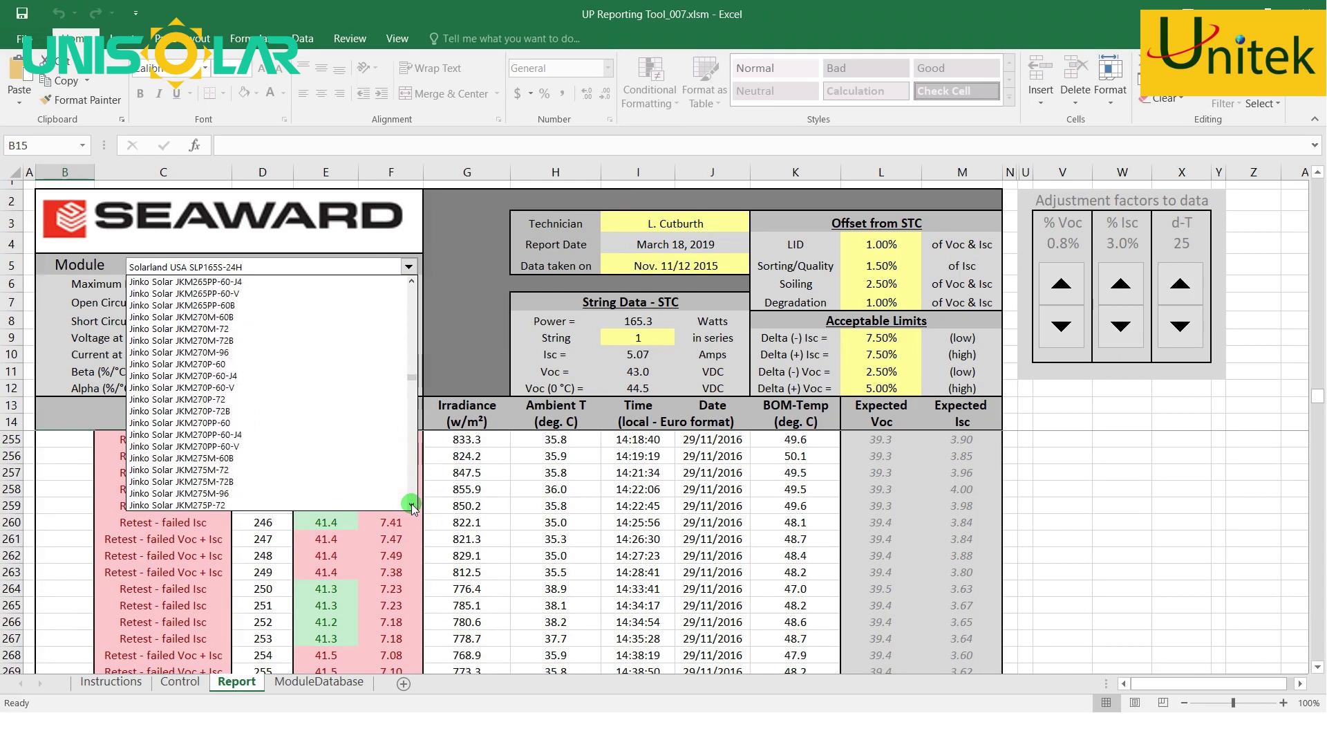
pyautogui.click(203, 482)
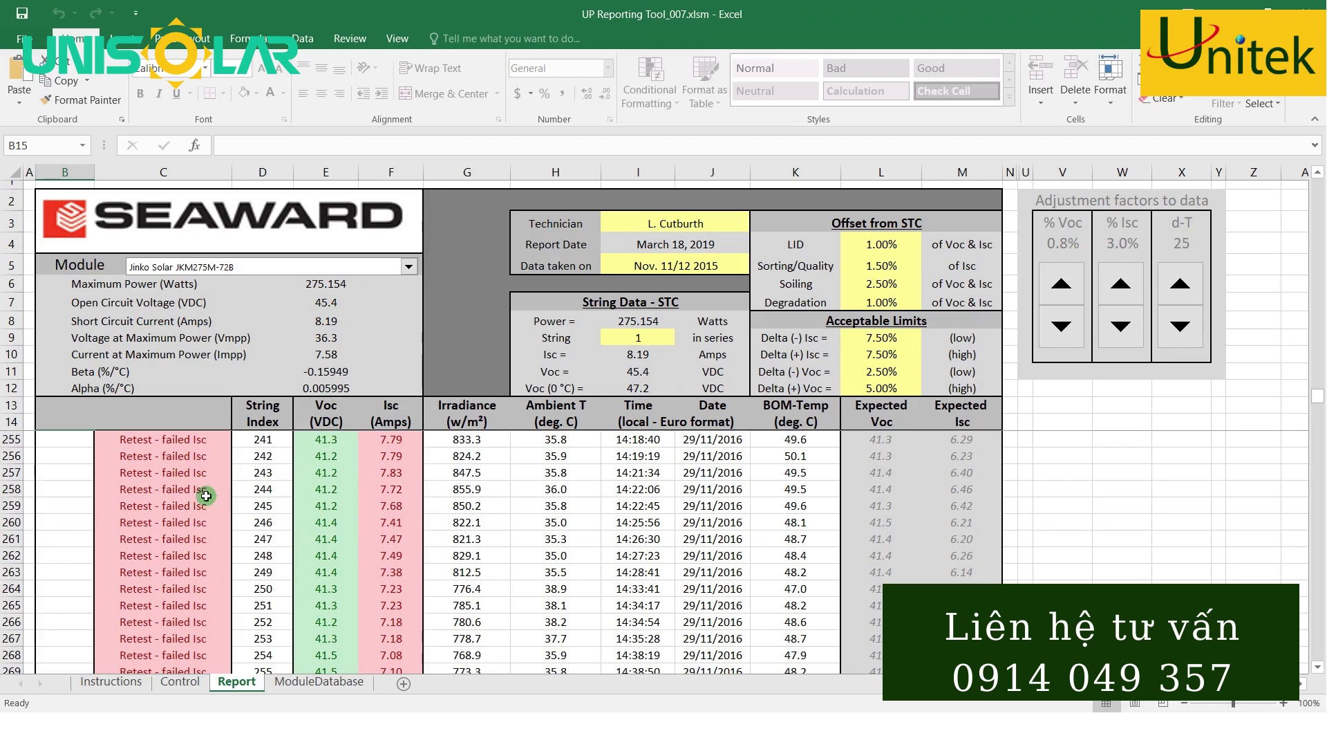
# - Review the string test results down to the end of the Report sheet and highlight the result cells C549:C561
pyautogui.scroll(-16, 195, 489)
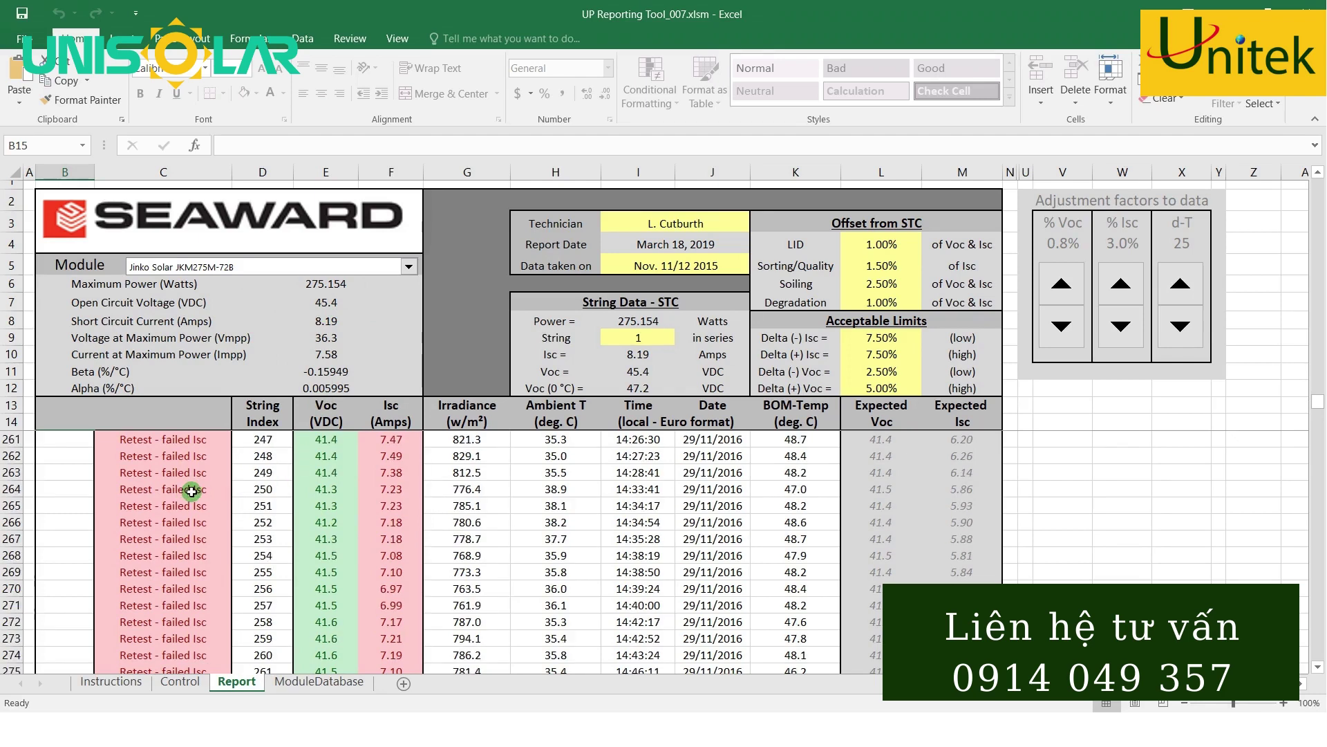
pyautogui.scroll(-20, 189, 495)
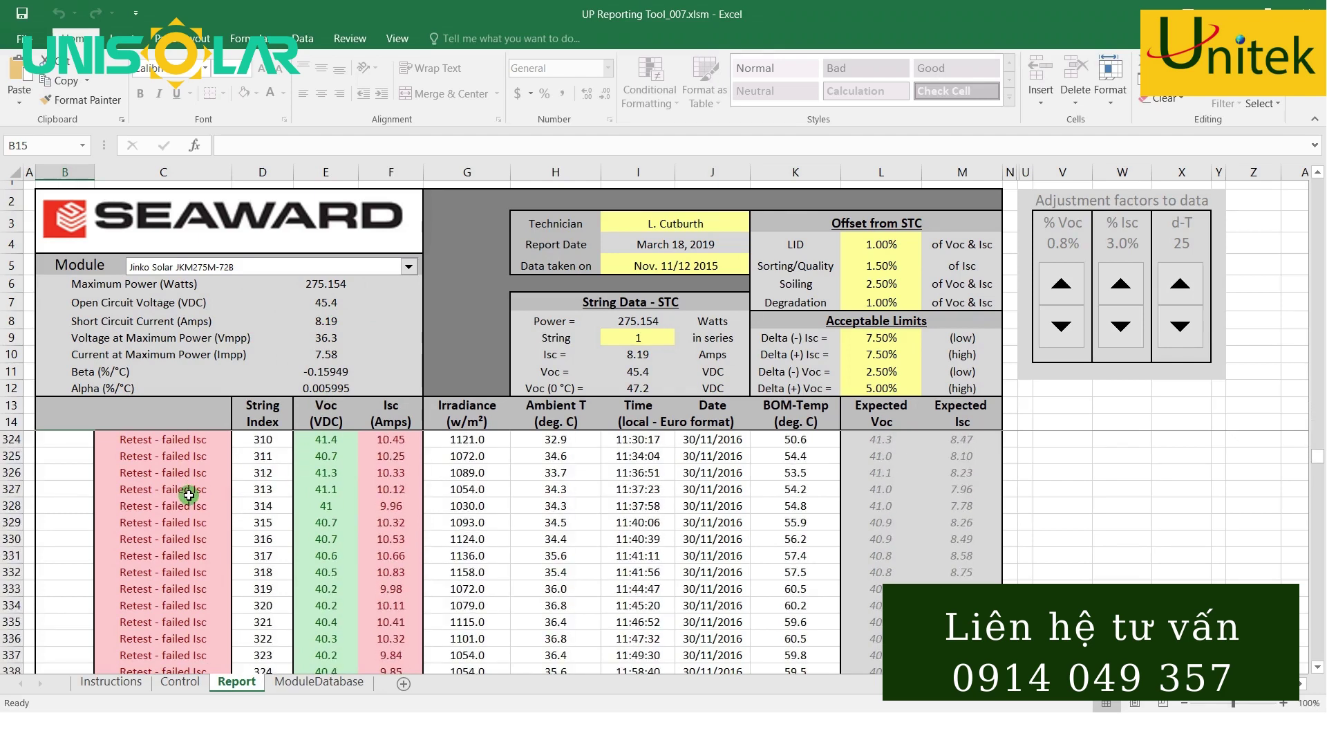
pyautogui.scroll(-20, 178, 503)
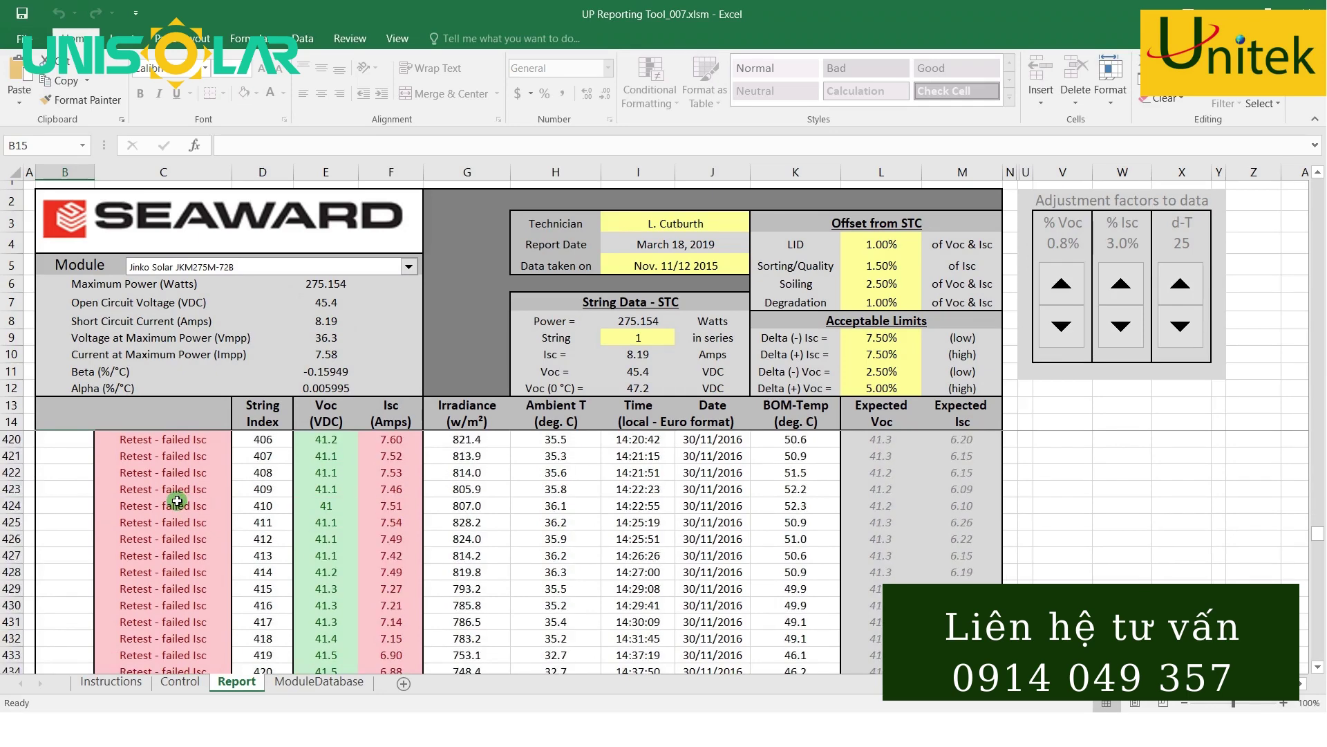
pyautogui.scroll(-20, 175, 511)
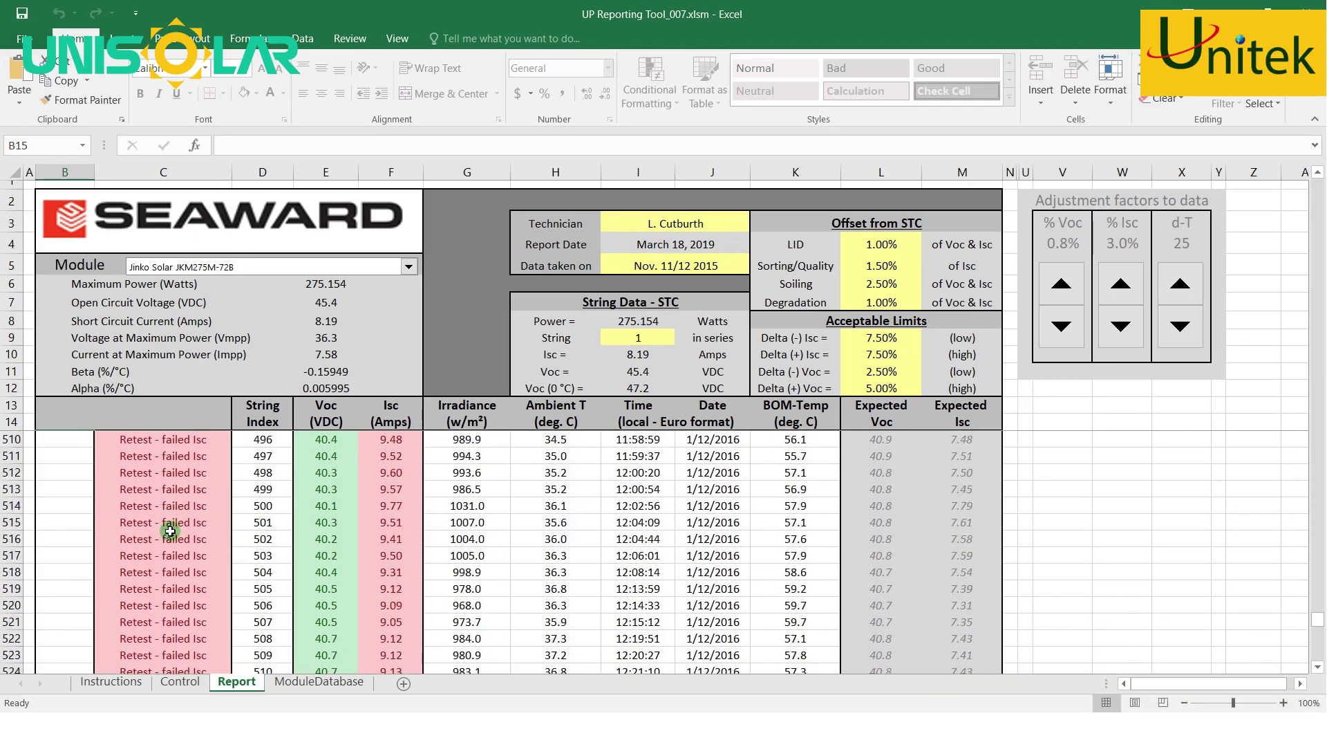
pyautogui.scroll(7, 177, 538)
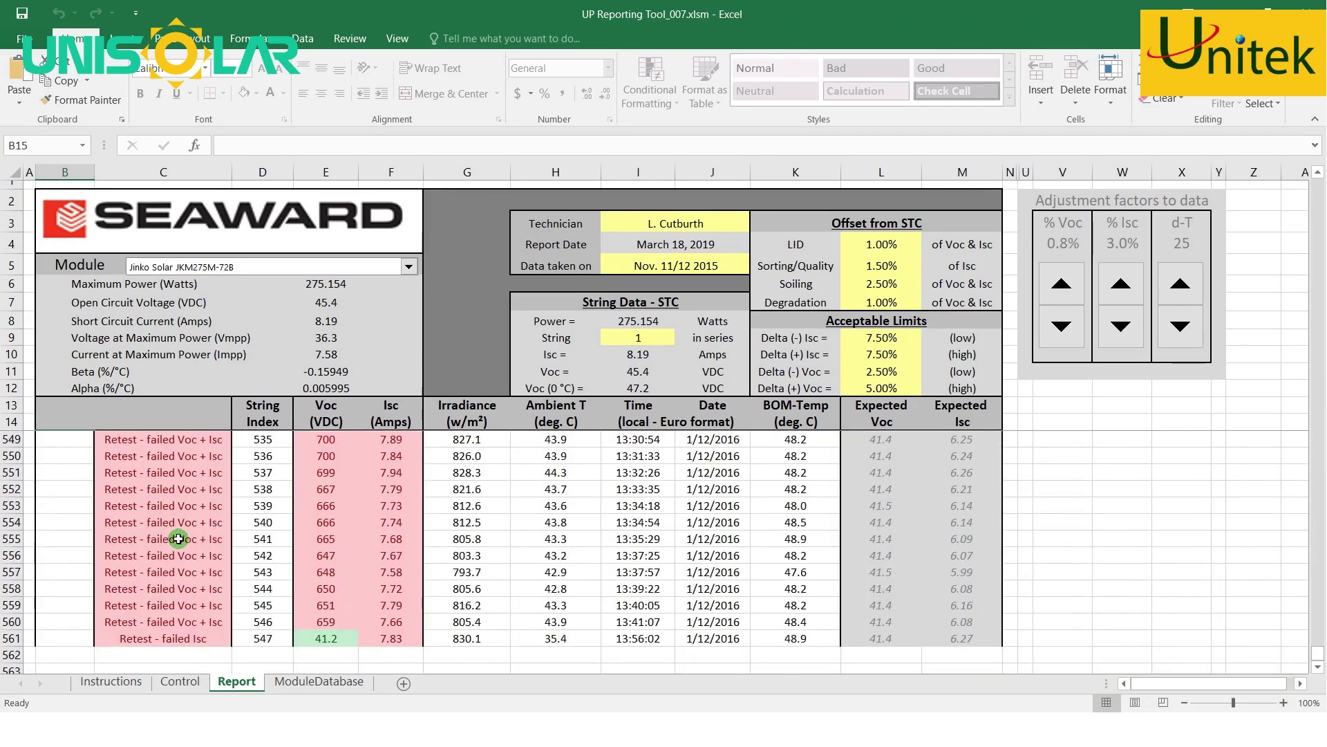
pyautogui.moveTo(142, 441); pyautogui.dragTo(165, 637)
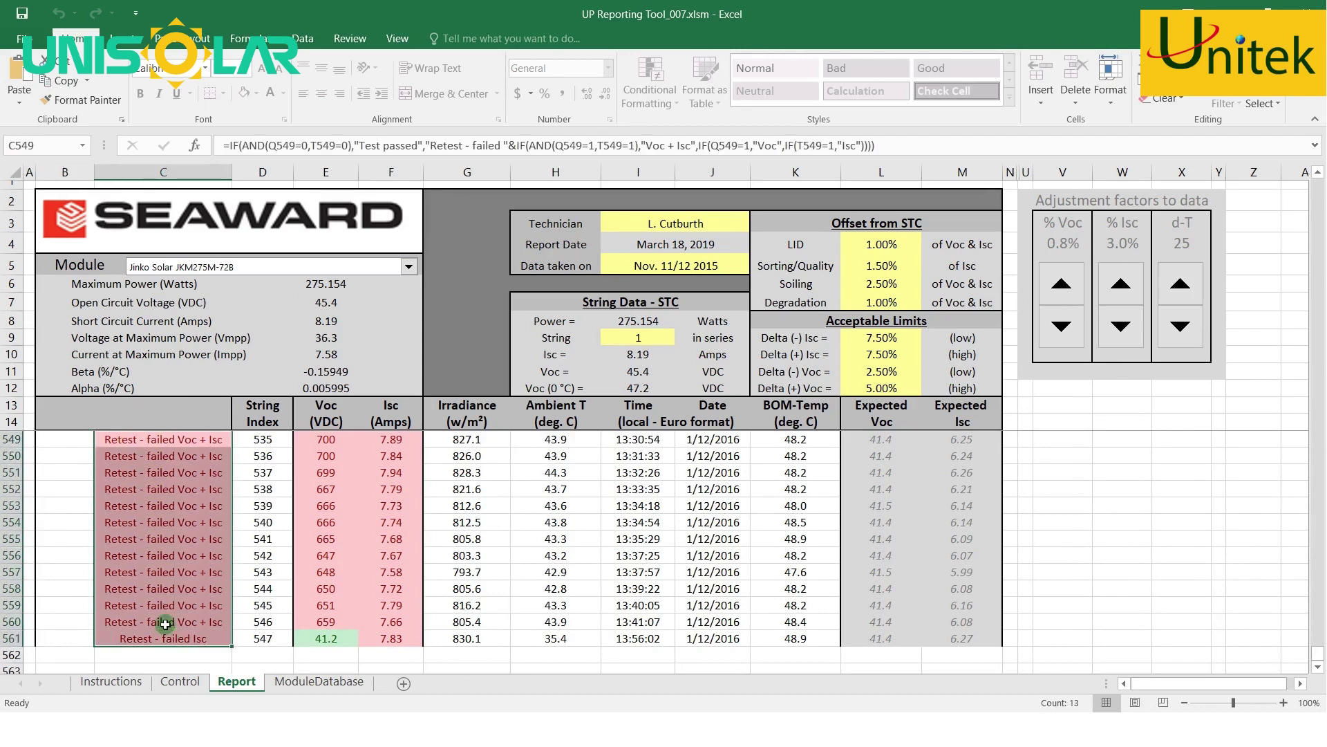
pyautogui.scroll(-1, 169, 600)
# - Inspect the last string's test result, measured Voc and measured Isc in row 561
pyautogui.click(174, 589)
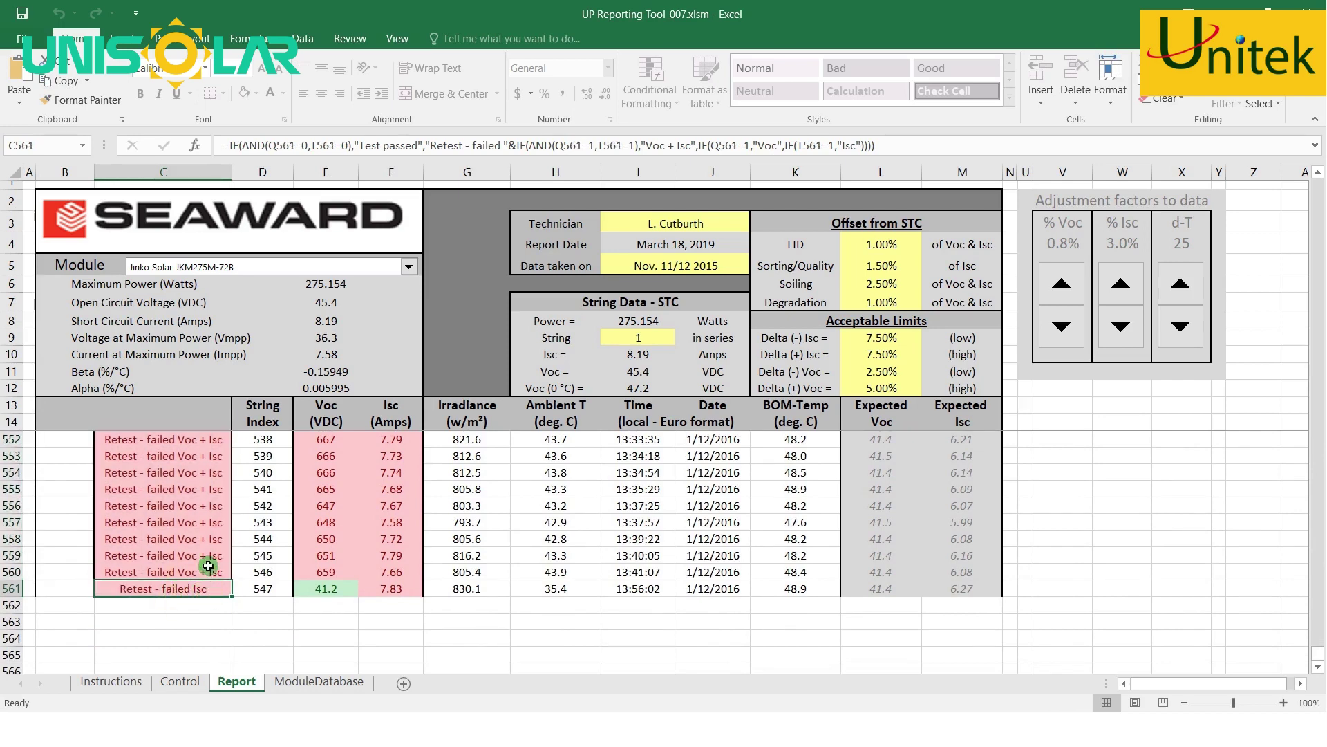
pyautogui.click(344, 590)
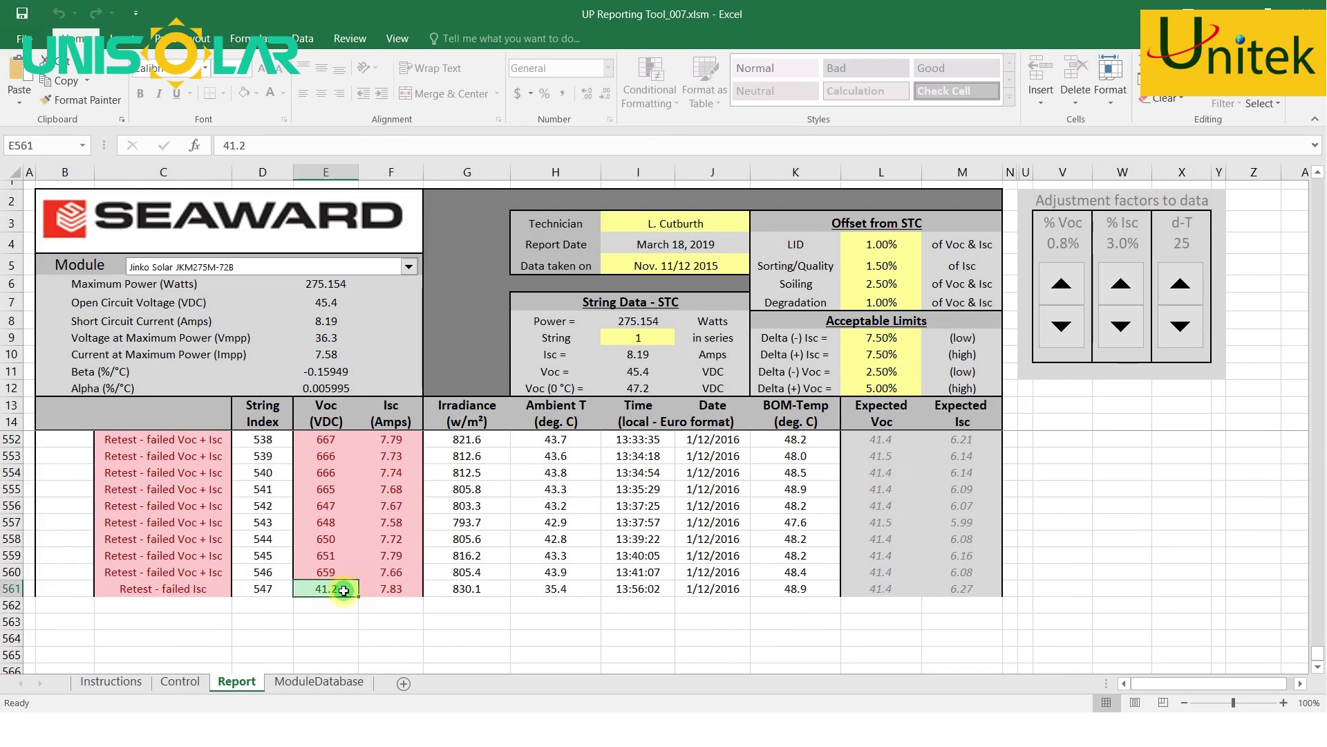
pyautogui.click(396, 592)
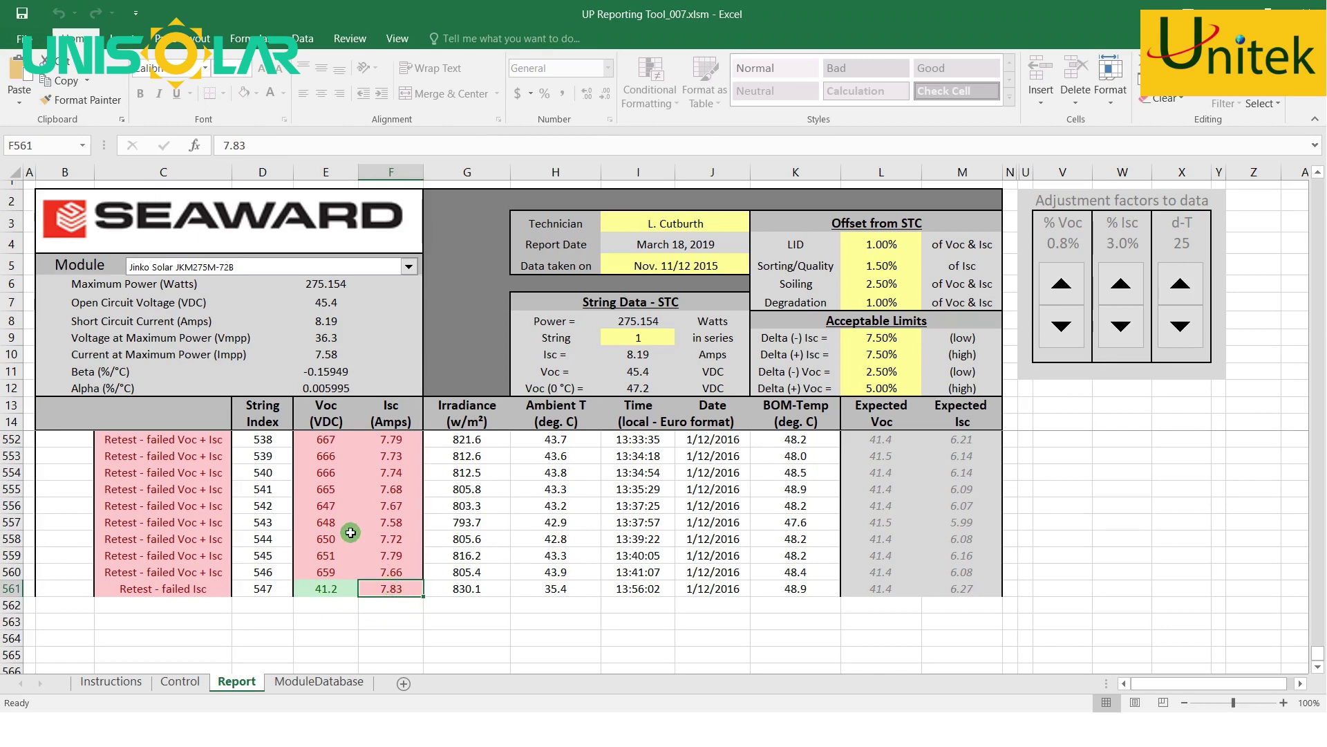
# - Change the report's module to Konca Solar Cell KC5M-170a
pyautogui.scroll(8, 350, 536)
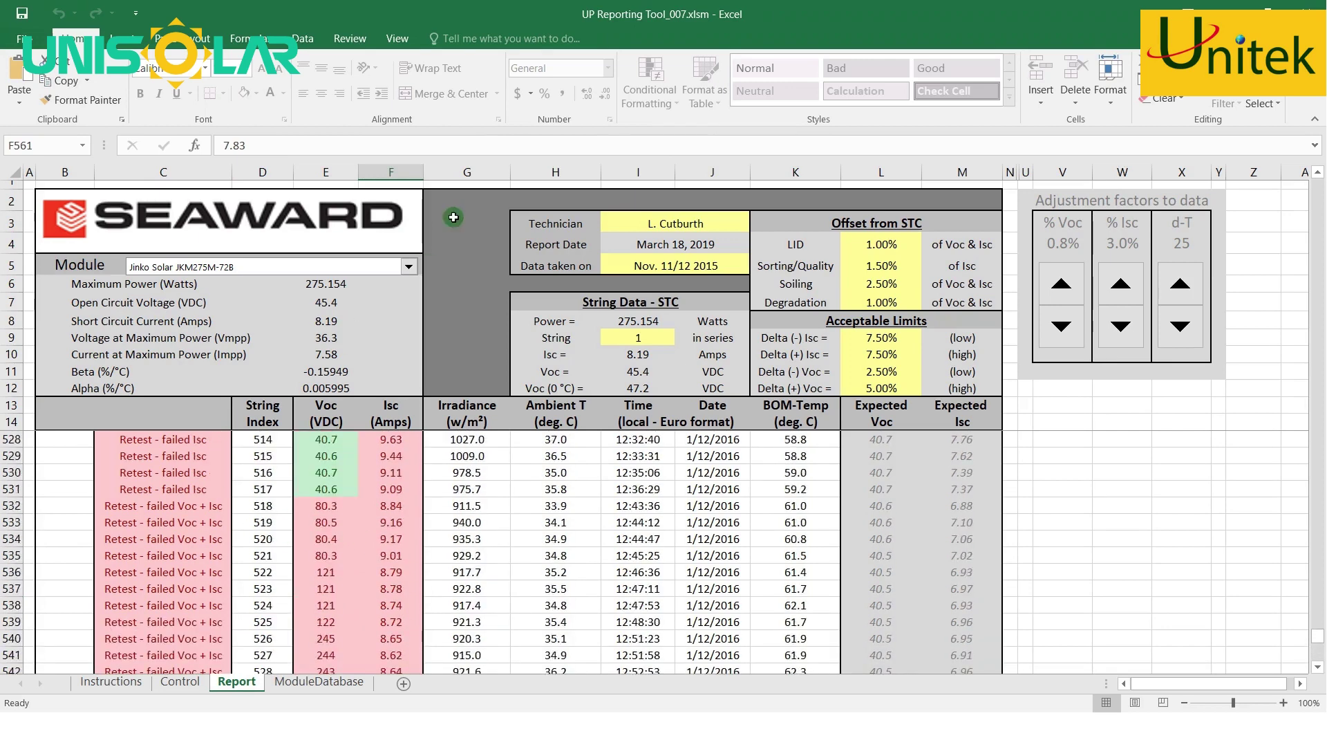
pyautogui.click(408, 267)
pyautogui.scroll(-5, 255, 441)
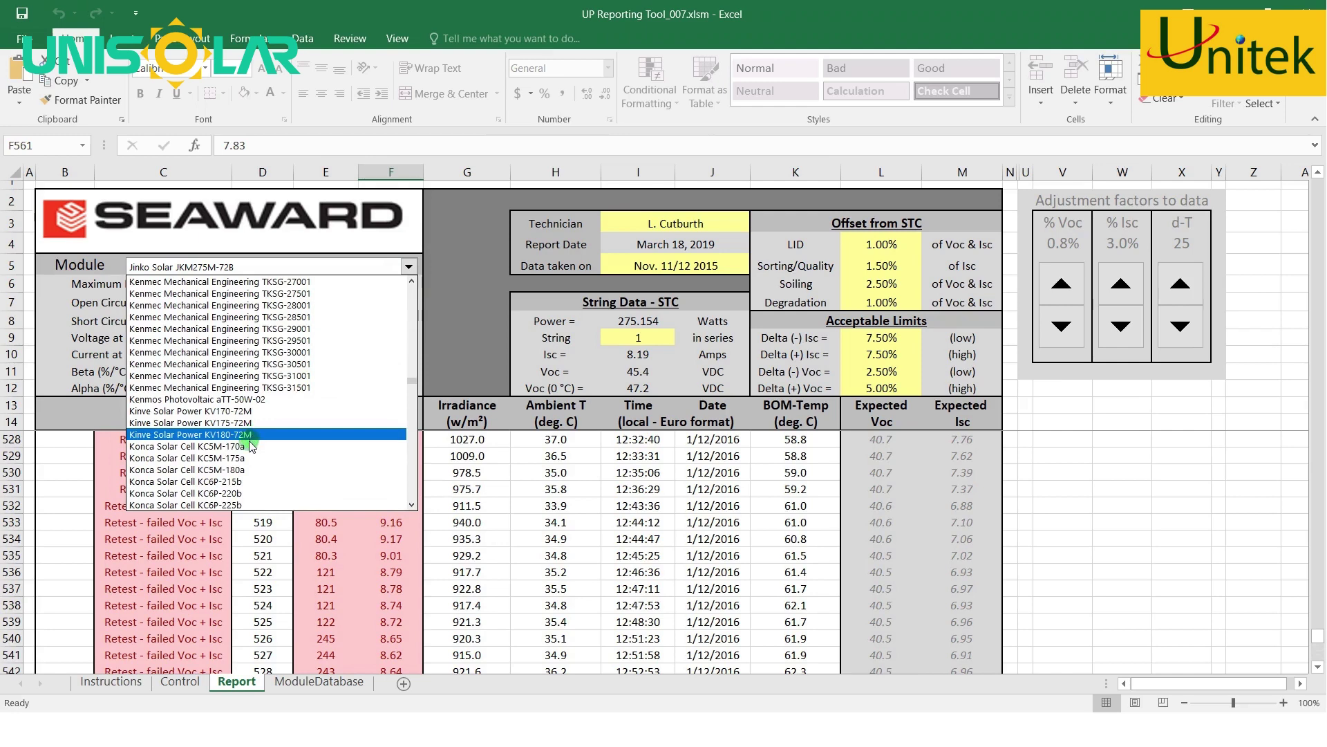
pyautogui.click(252, 446)
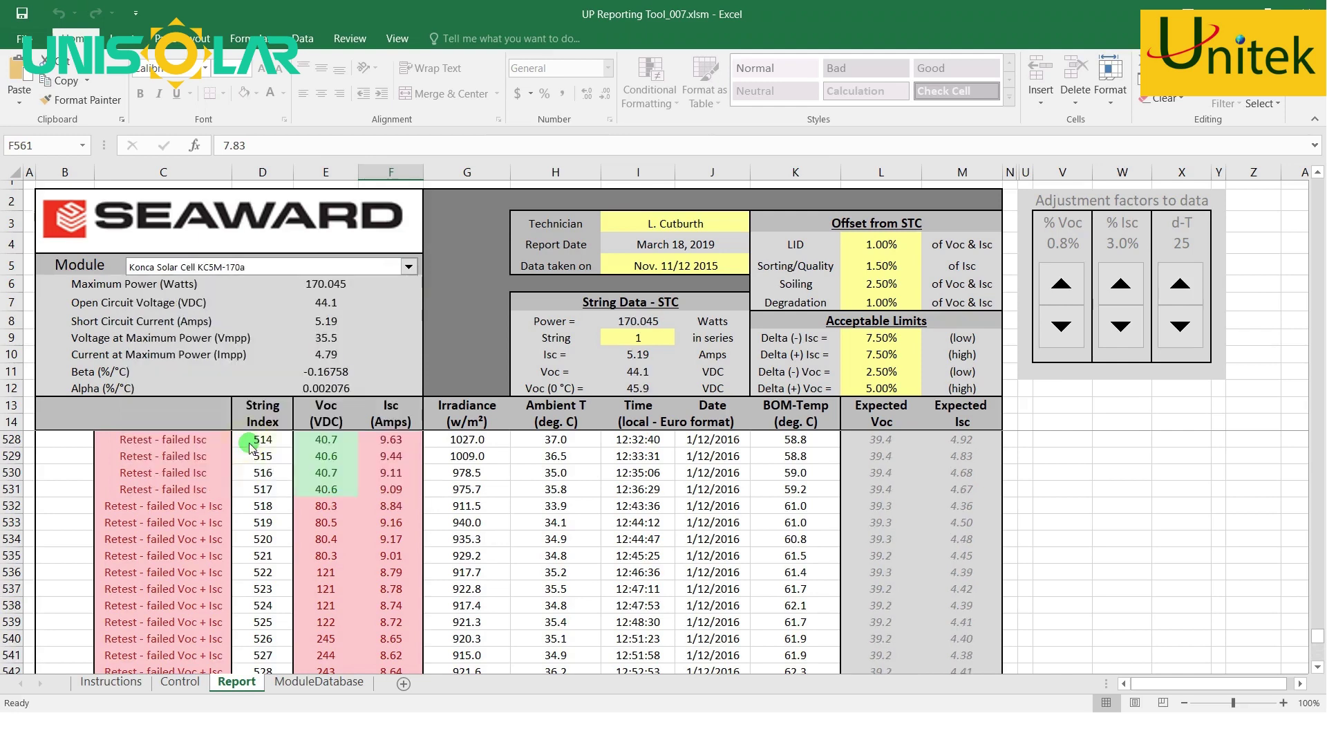
# - Review the recalculated pass/fail results from the last strings back up to the first strings
pyautogui.scroll(20, 269, 550)
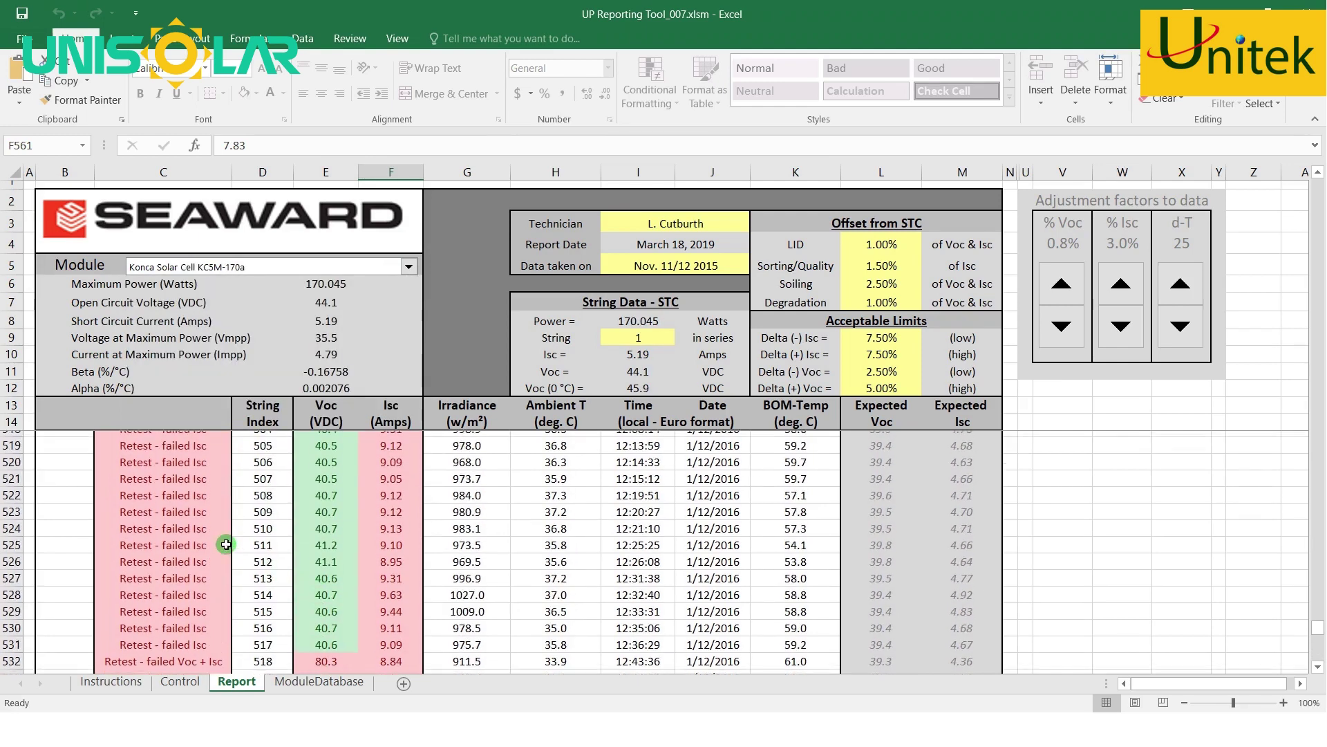
pyautogui.scroll(20, 270, 550)
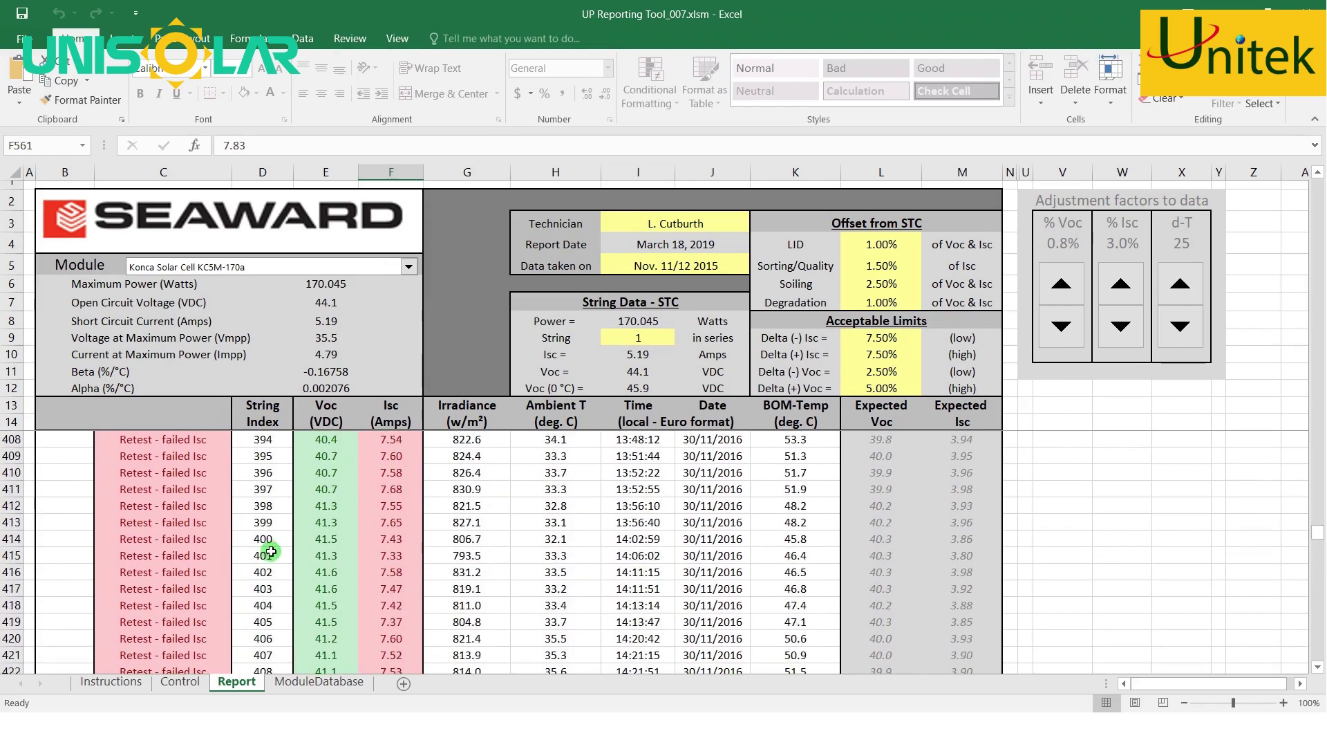
pyautogui.scroll(20, 280, 546)
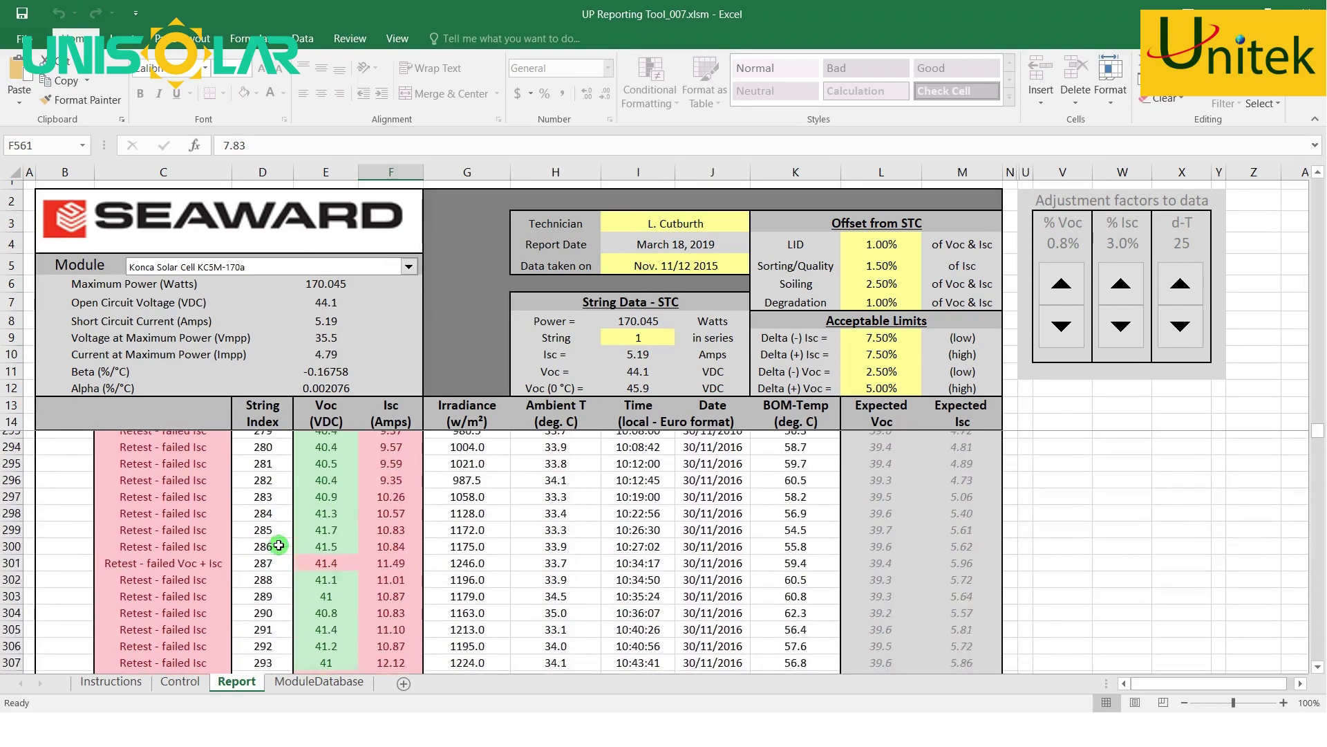
pyautogui.scroll(20, 277, 546)
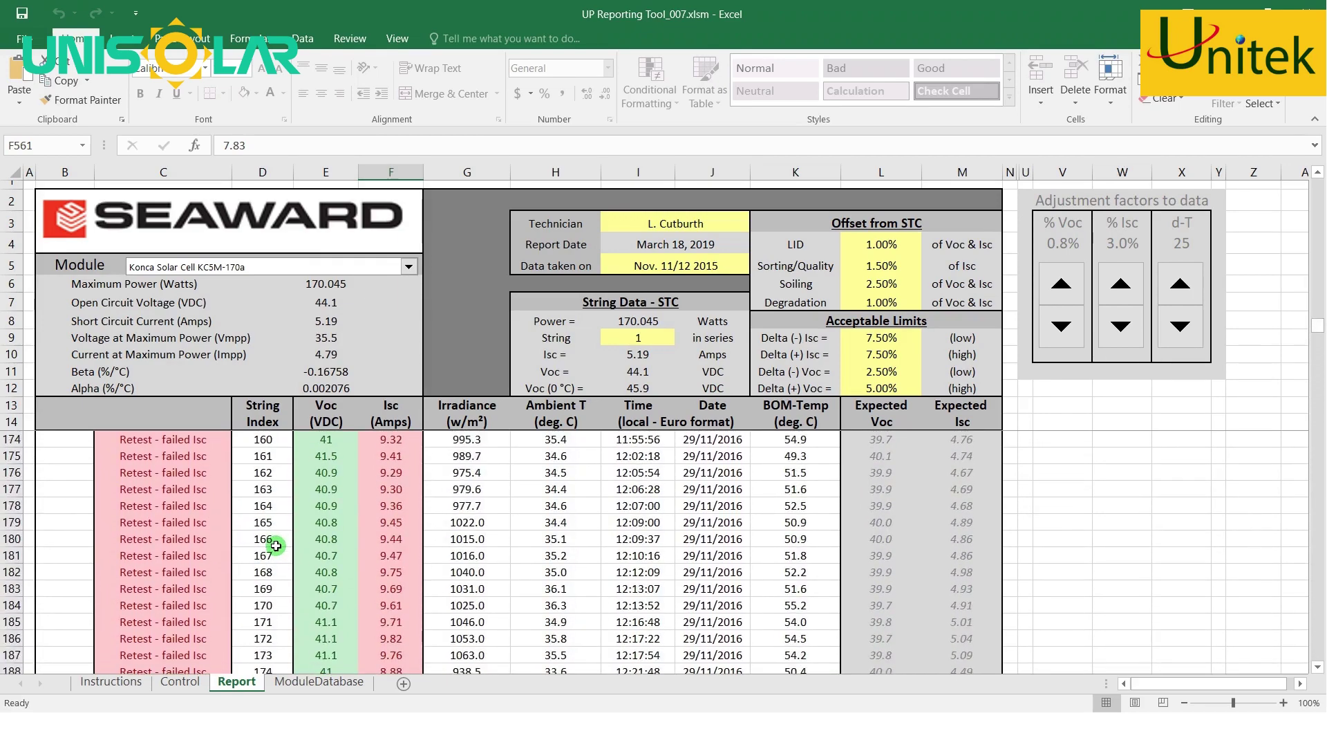
pyautogui.scroll(18, 270, 546)
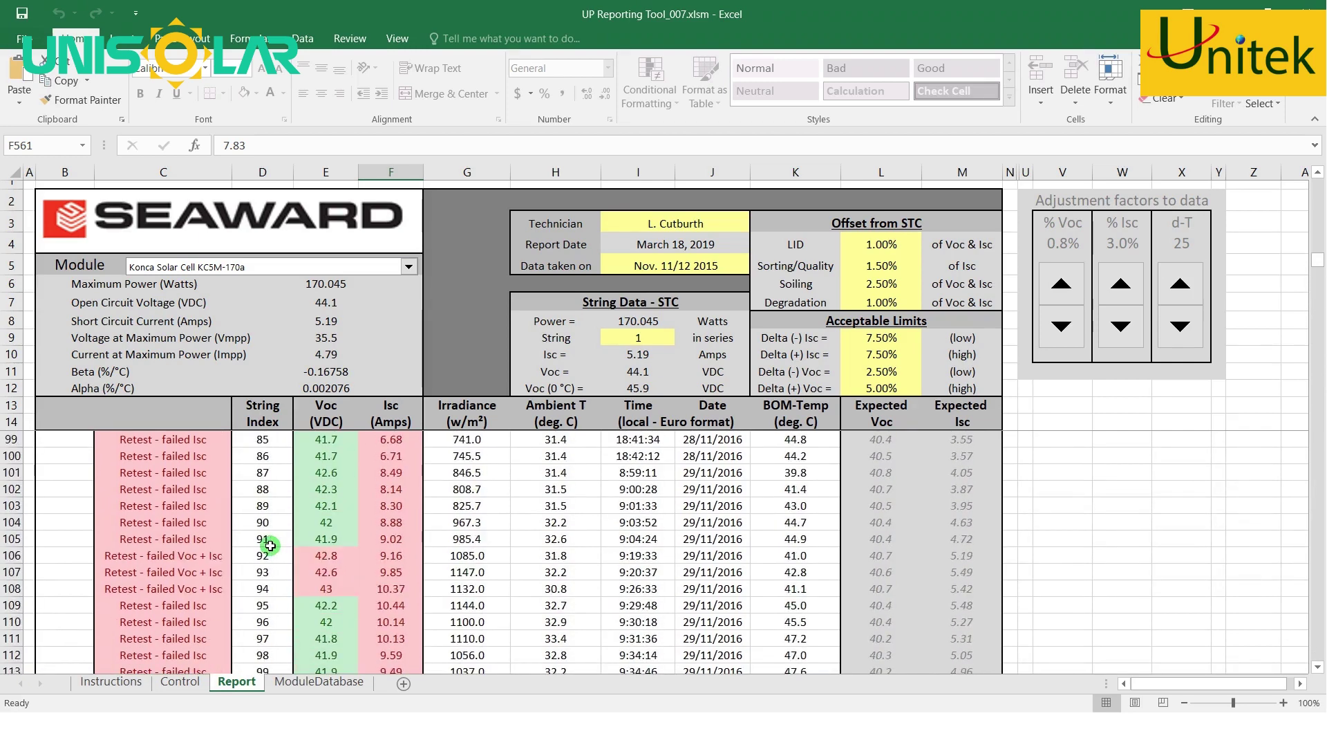
pyautogui.scroll(17, 269, 547)
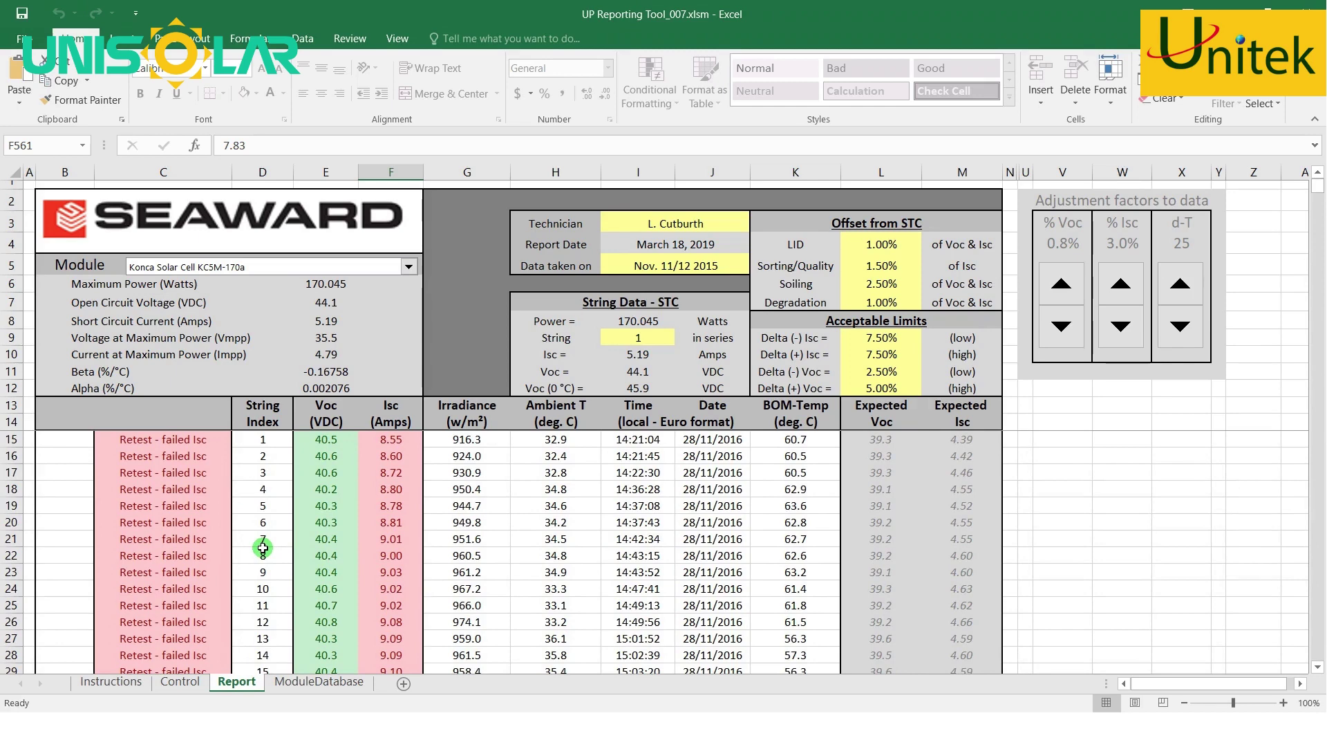
pyautogui.scroll(-6, 261, 548)
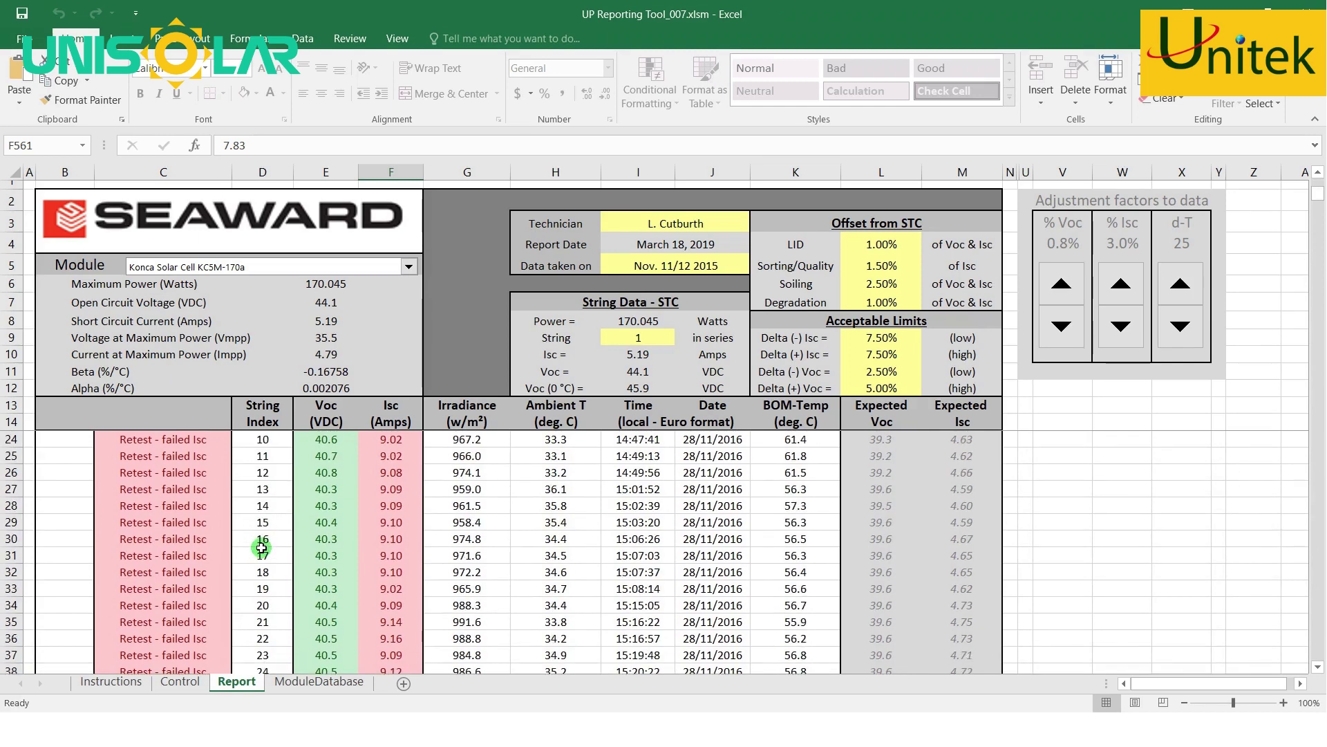
pyautogui.scroll(4, 261, 548)
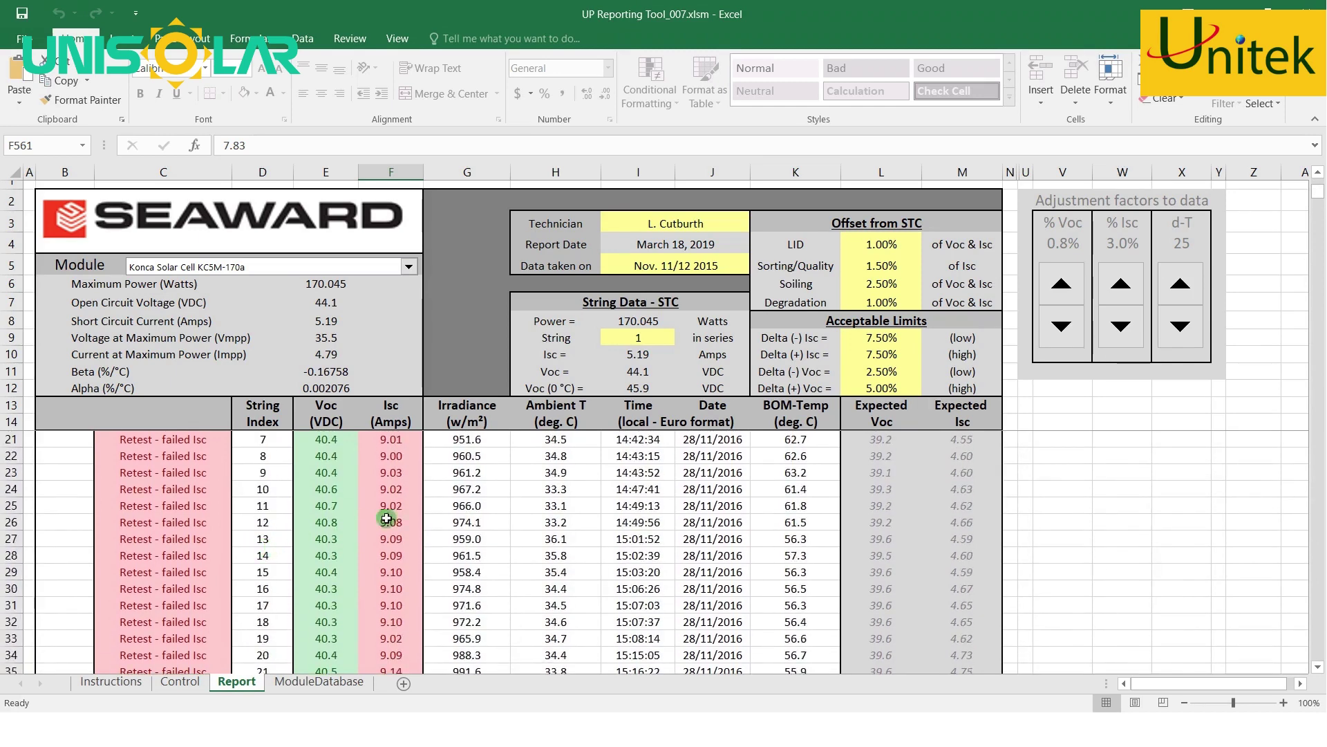
# - Inspect the measured irradiance of strings 7 and 11
pyautogui.click(449, 442)
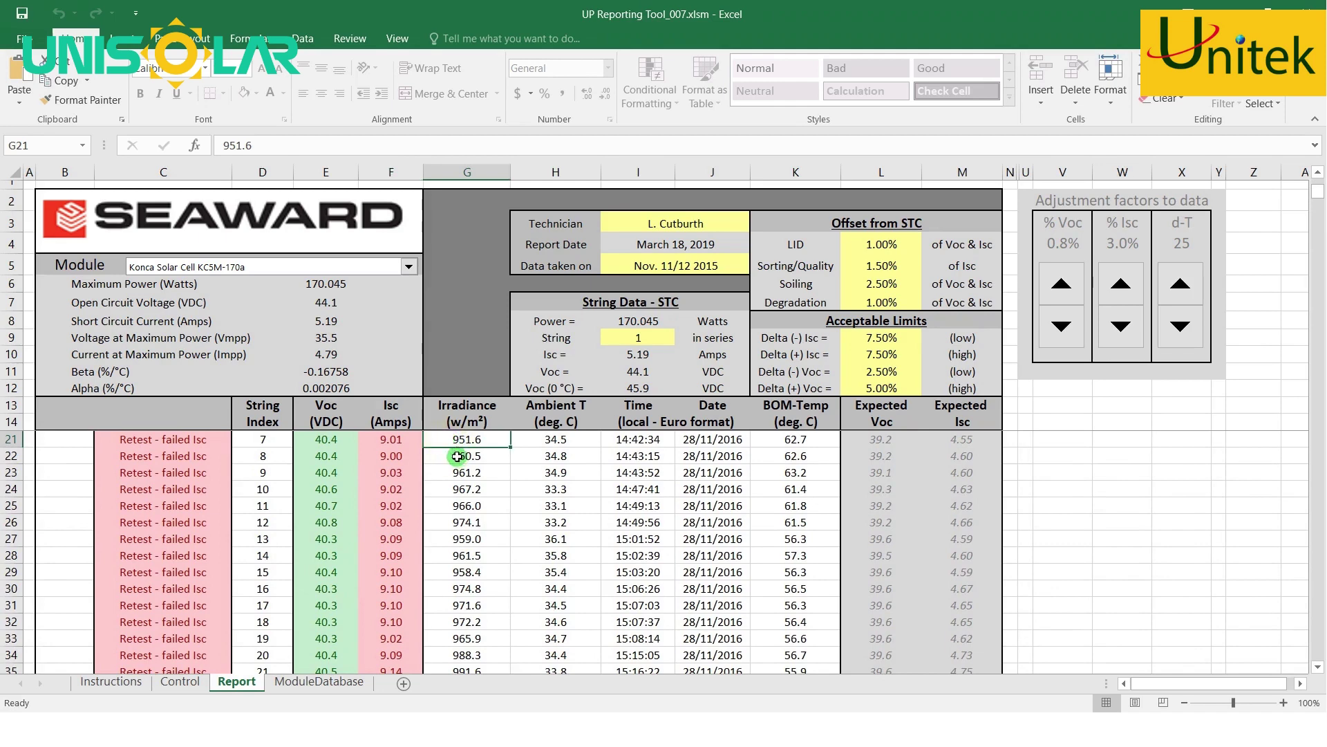
pyautogui.click(458, 507)
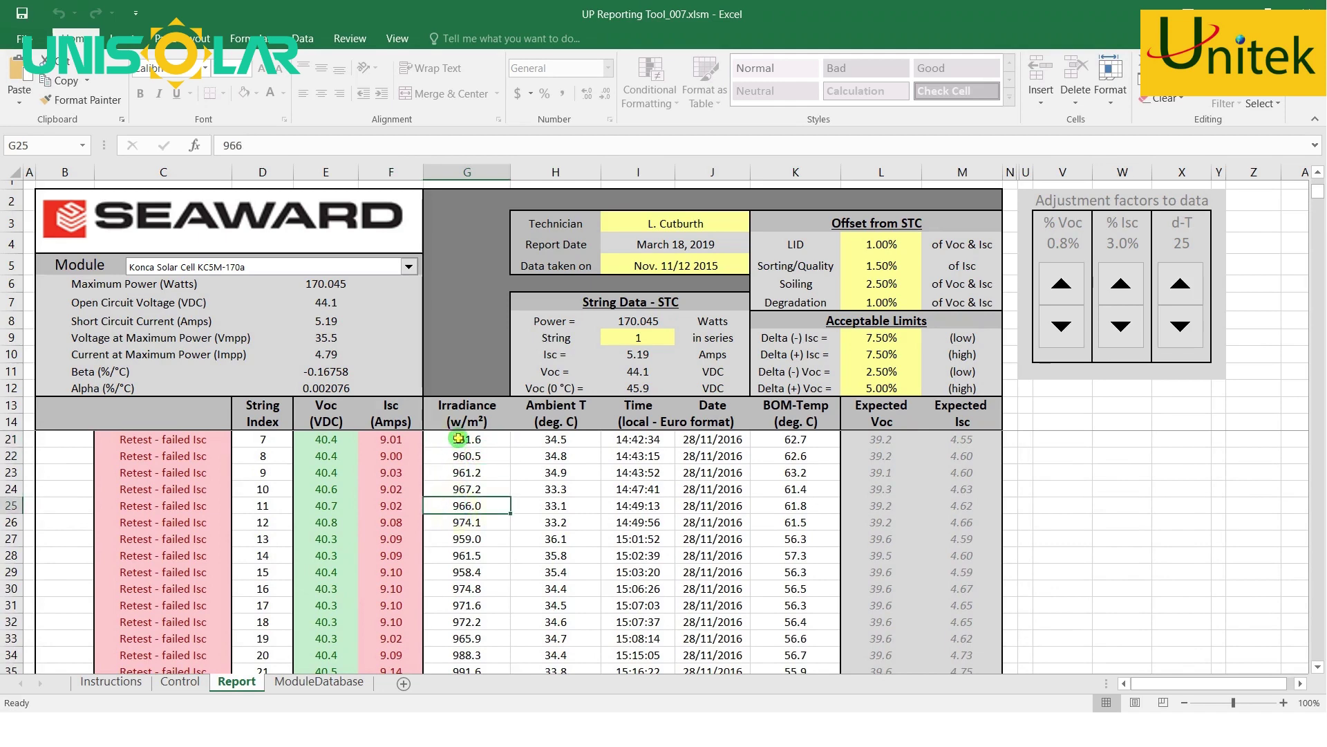
pyautogui.click(458, 439)
# - Examine the first string's index, the test result formulas of the first strings and the irradiance in row 15
pyautogui.scroll(2, 233, 558)
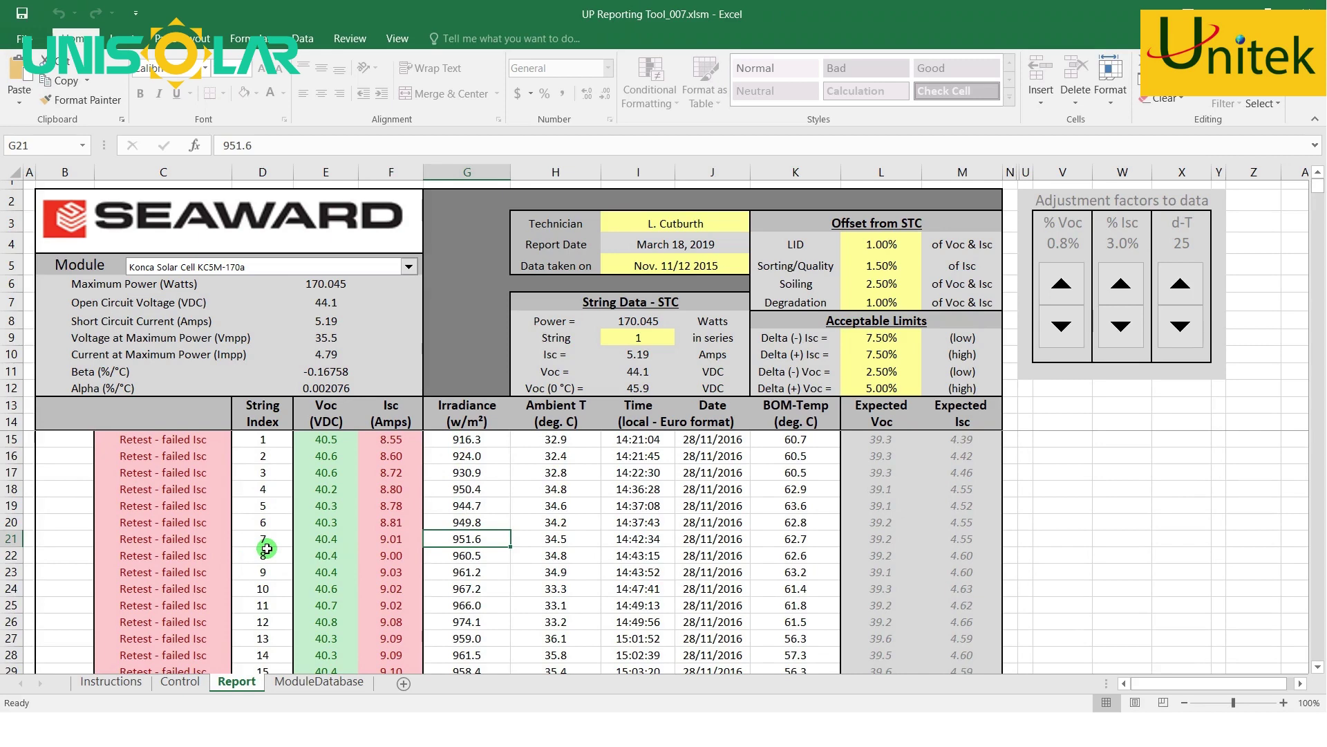
pyautogui.click(277, 441)
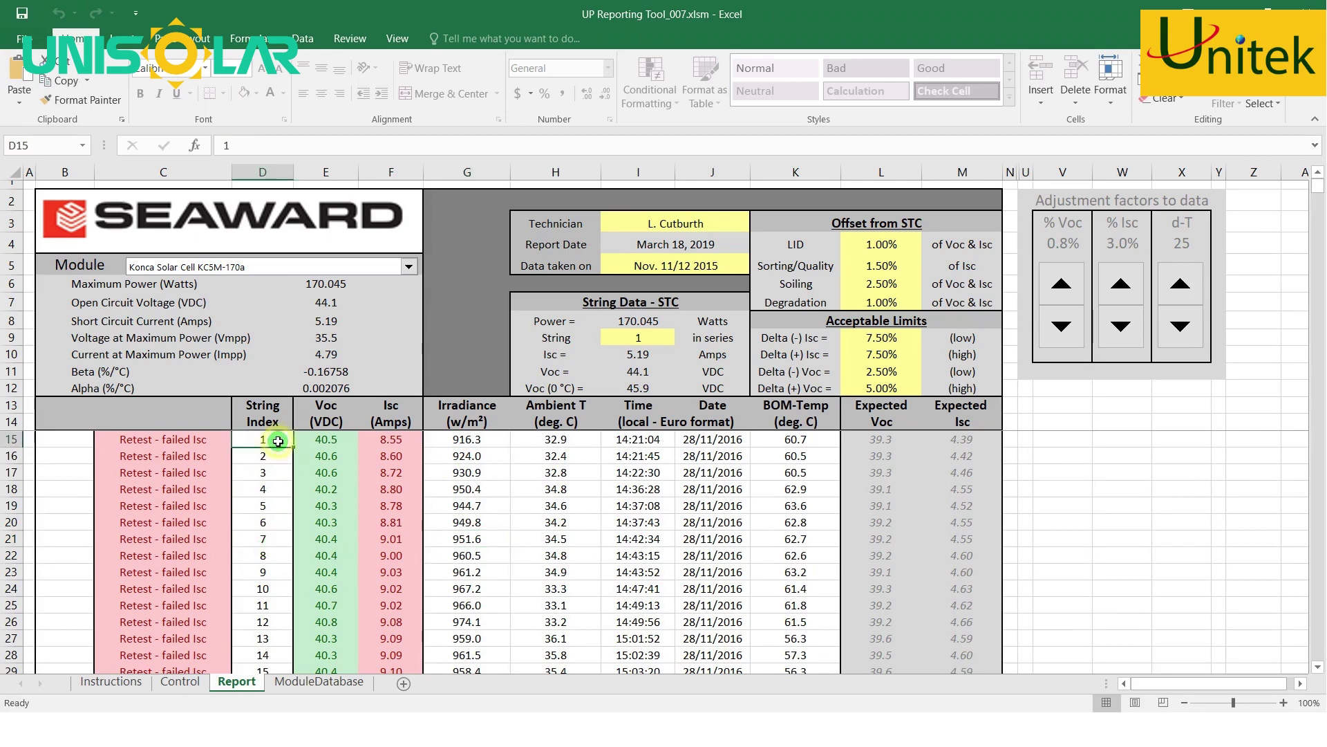
pyautogui.click(200, 451)
pyautogui.click(203, 439)
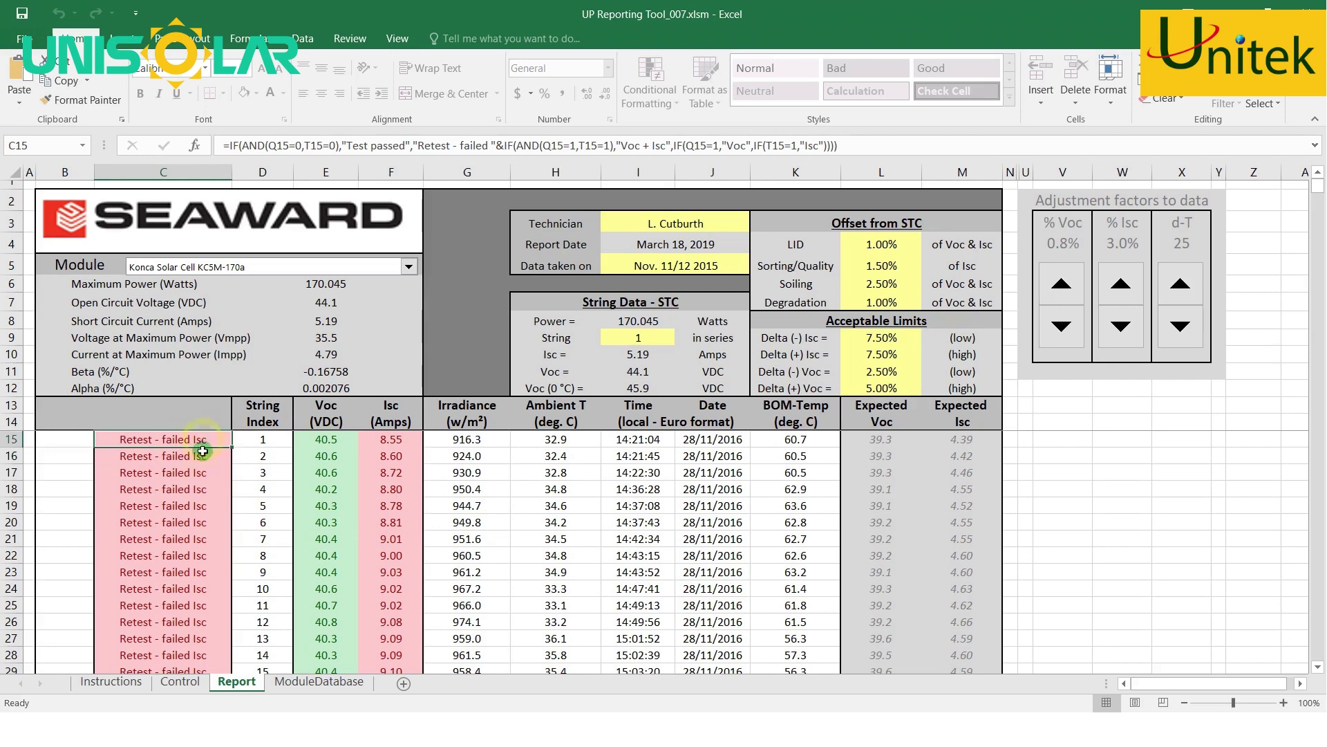
pyautogui.click(199, 471)
pyautogui.click(193, 454)
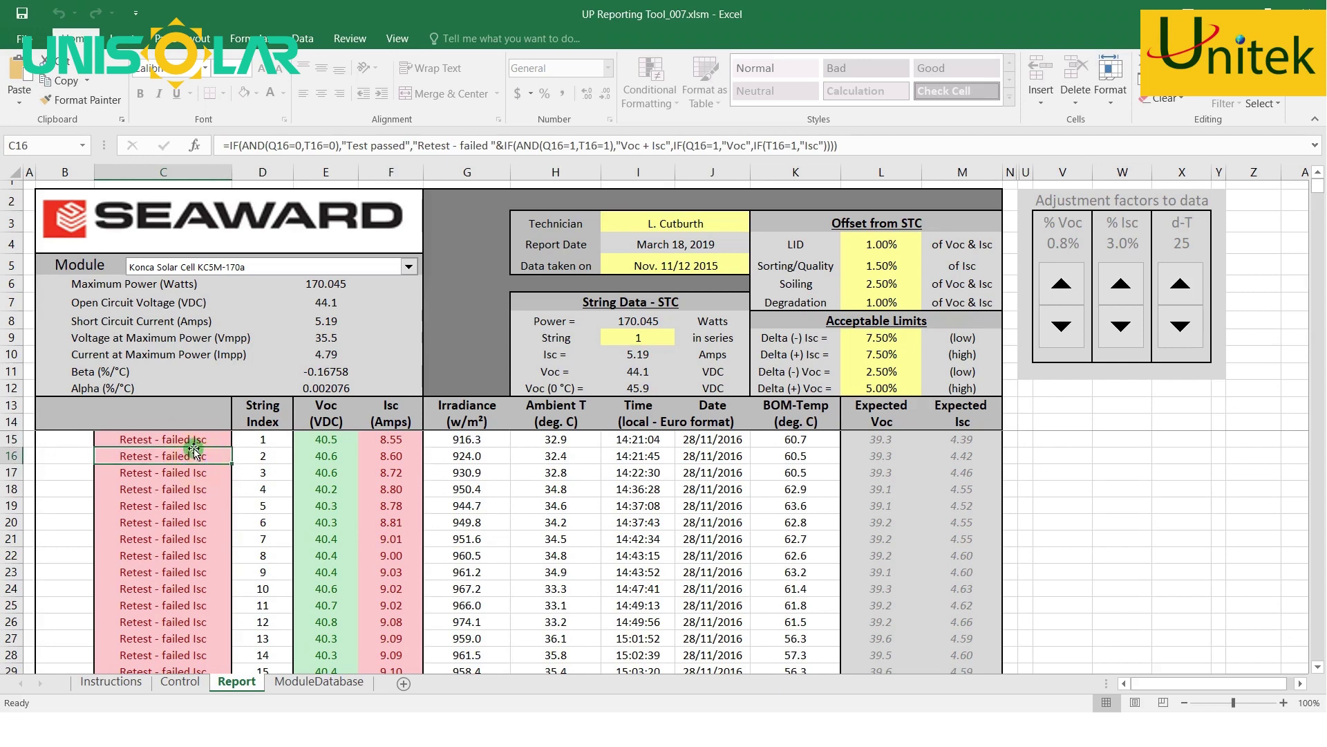
pyautogui.click(465, 443)
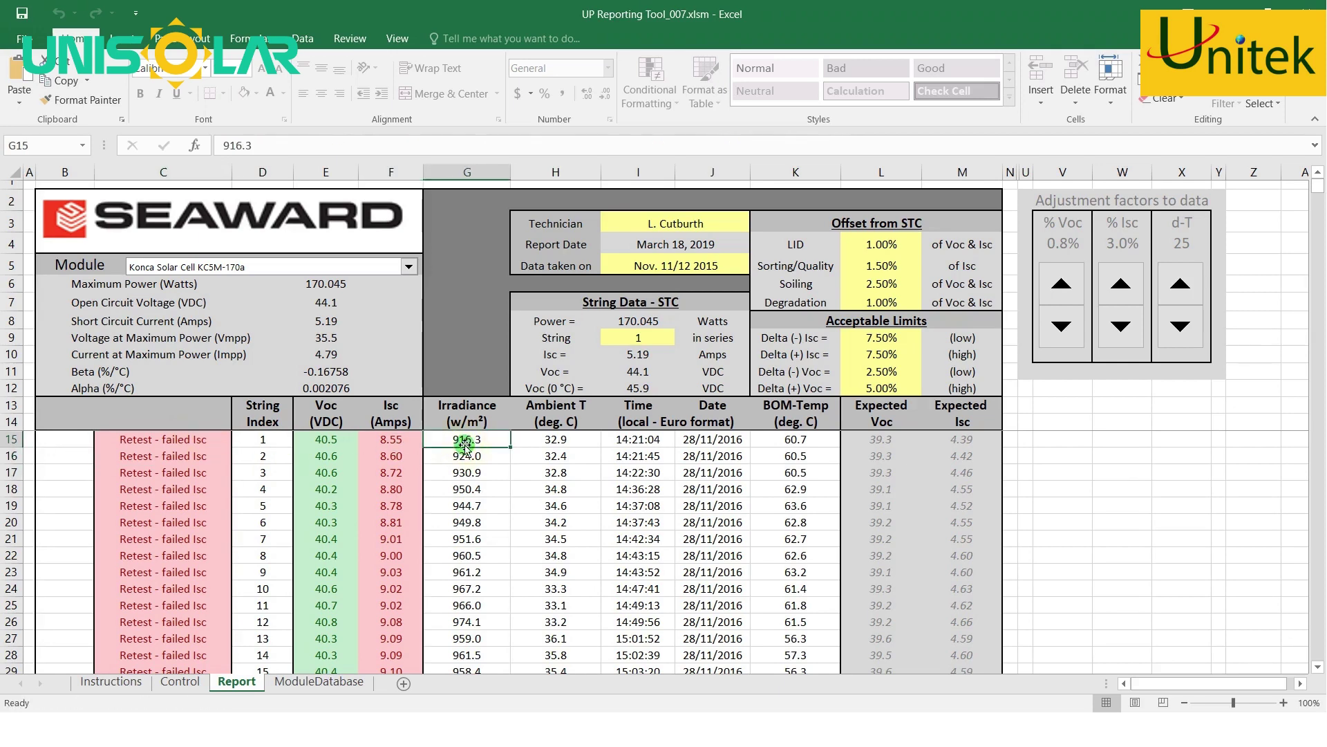
# - Examine the test result formulas of the first strings and review the results of the strings further down
pyautogui.click(185, 443)
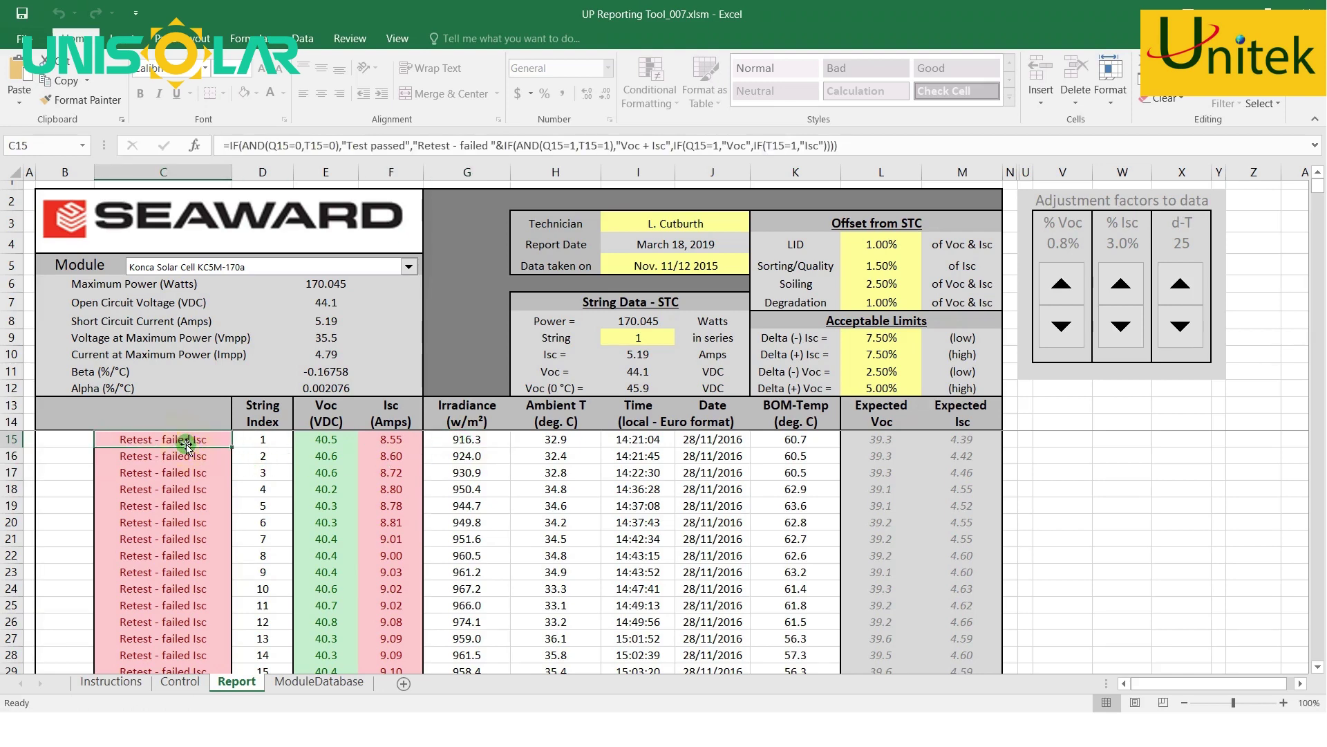
pyautogui.click(193, 469)
pyautogui.click(200, 500)
pyautogui.click(200, 533)
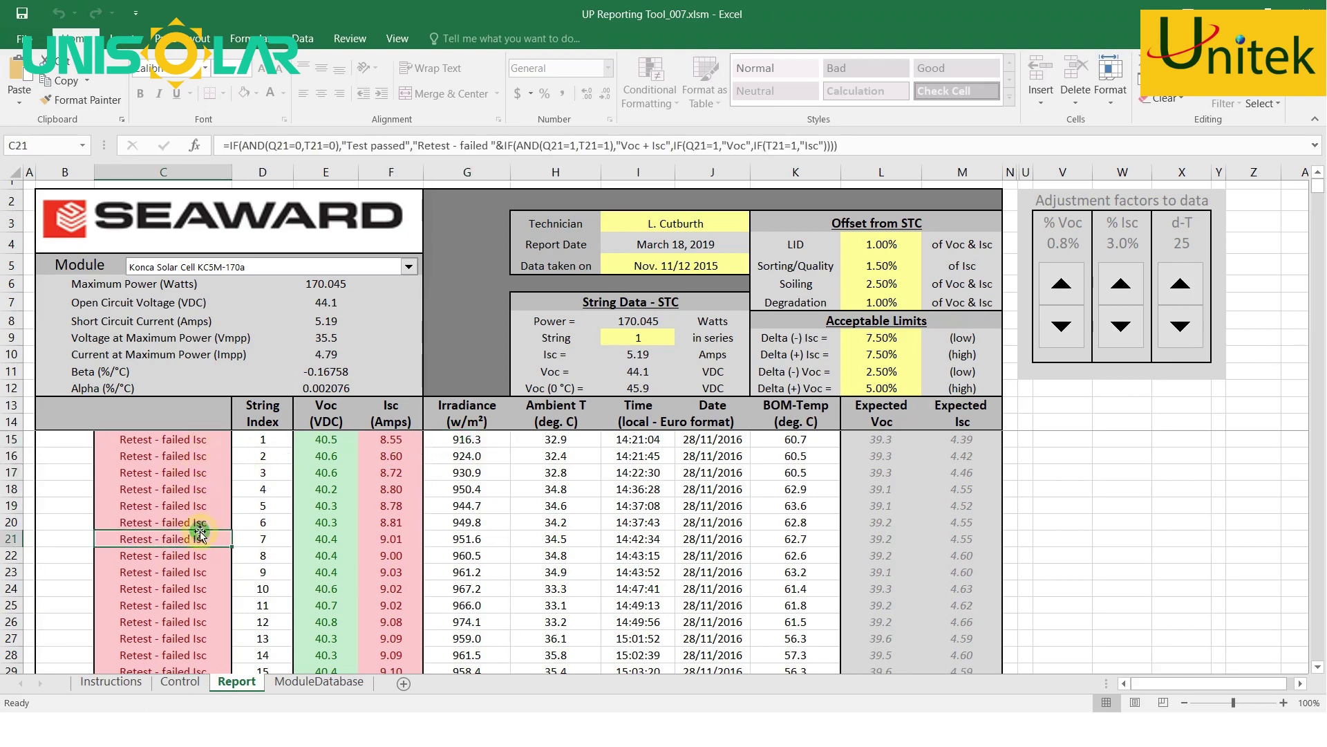
pyautogui.scroll(-10, 198, 534)
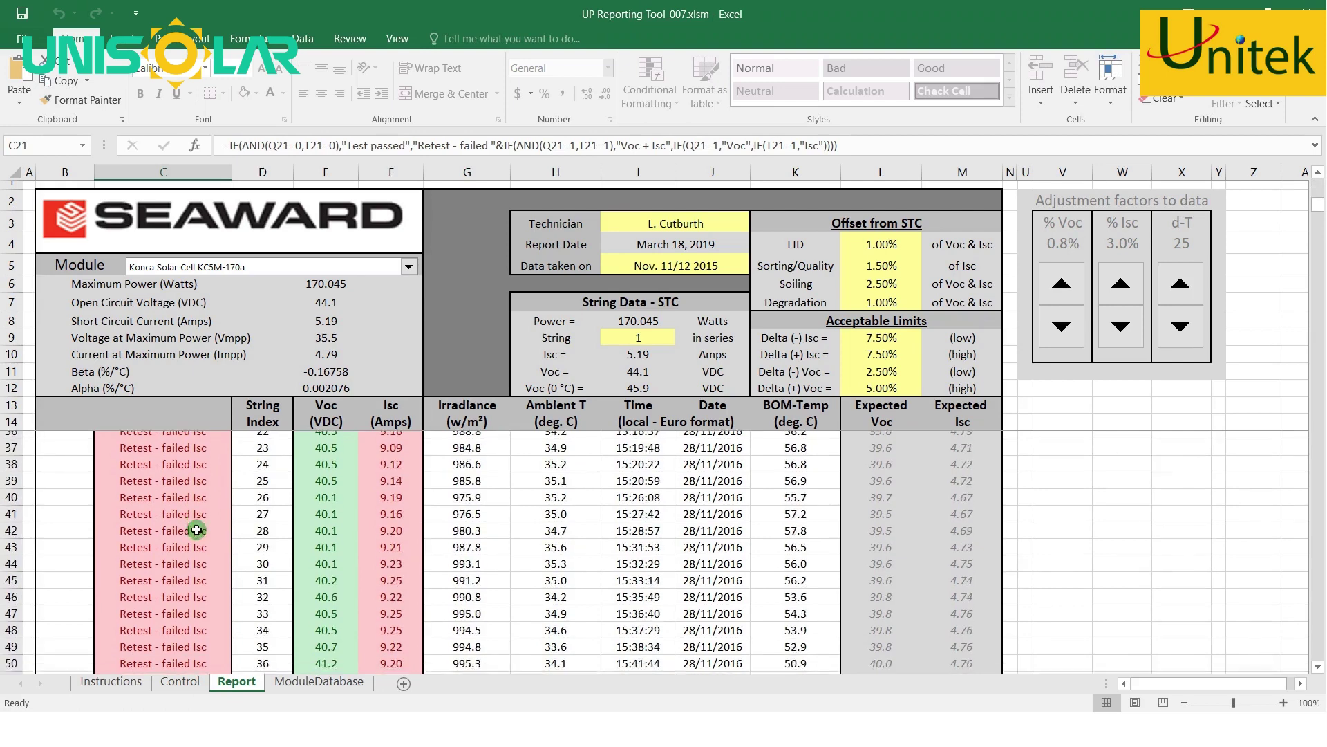
# - Browse the report's module list up to the E&H and ENN Solar Energy modules
pyautogui.click(409, 266)
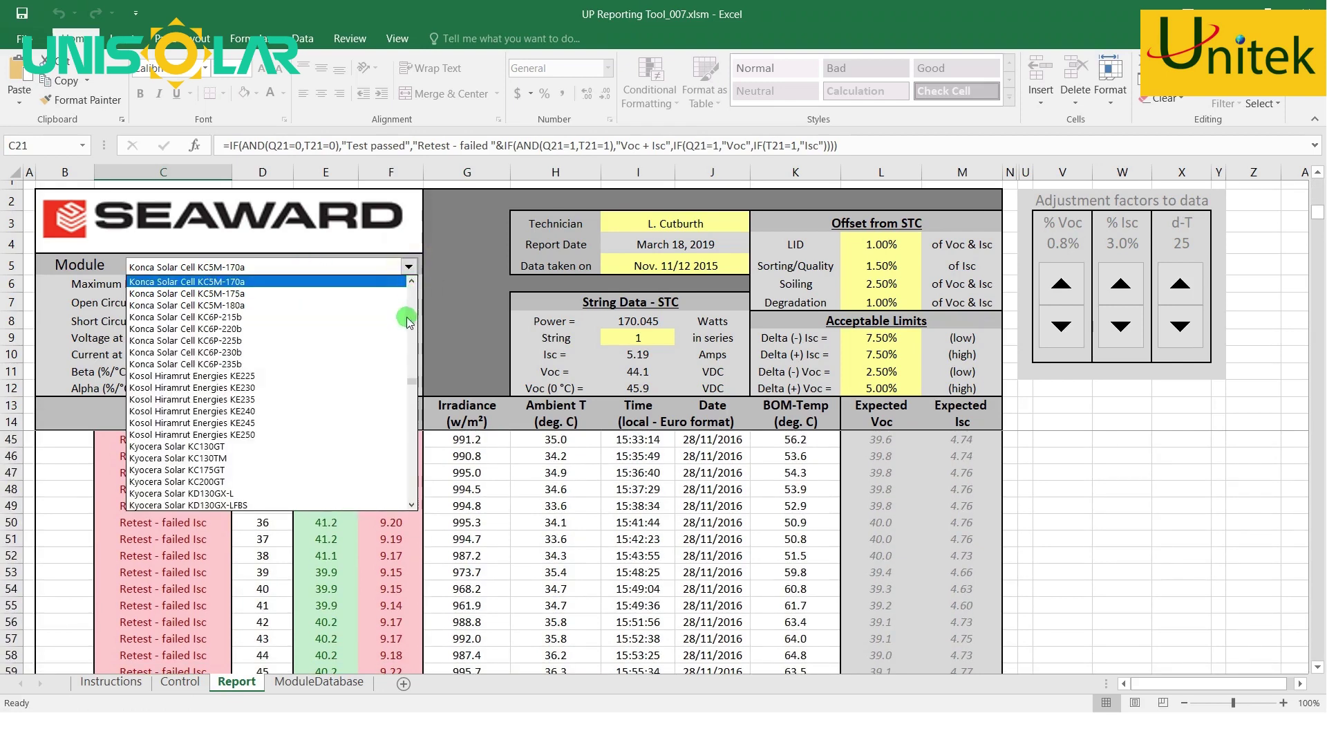
pyautogui.moveTo(416, 382); pyautogui.dragTo(418, 323)
pyautogui.click(412, 289)
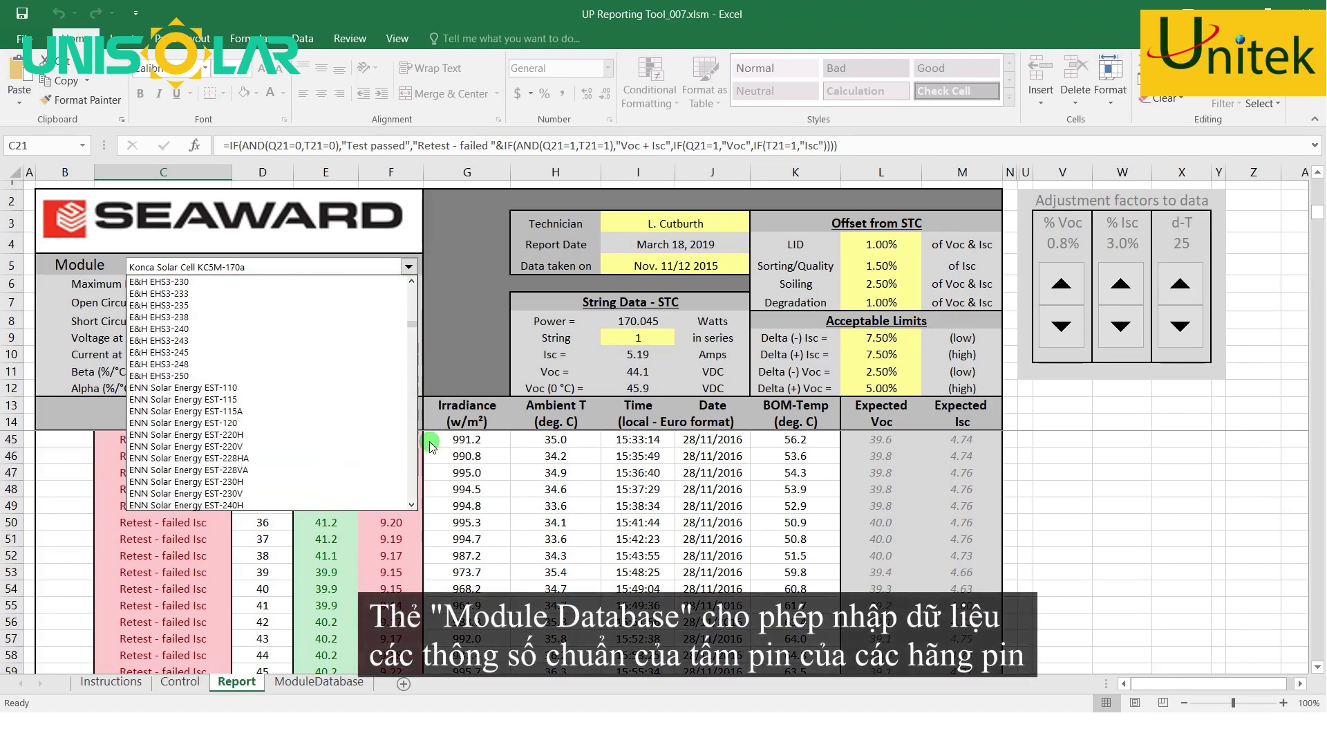
# - Look through the module entries in the ModuleDatabase sheet down to the AU Optronics models and back up
pyautogui.click(321, 684)
pyautogui.click(321, 684)
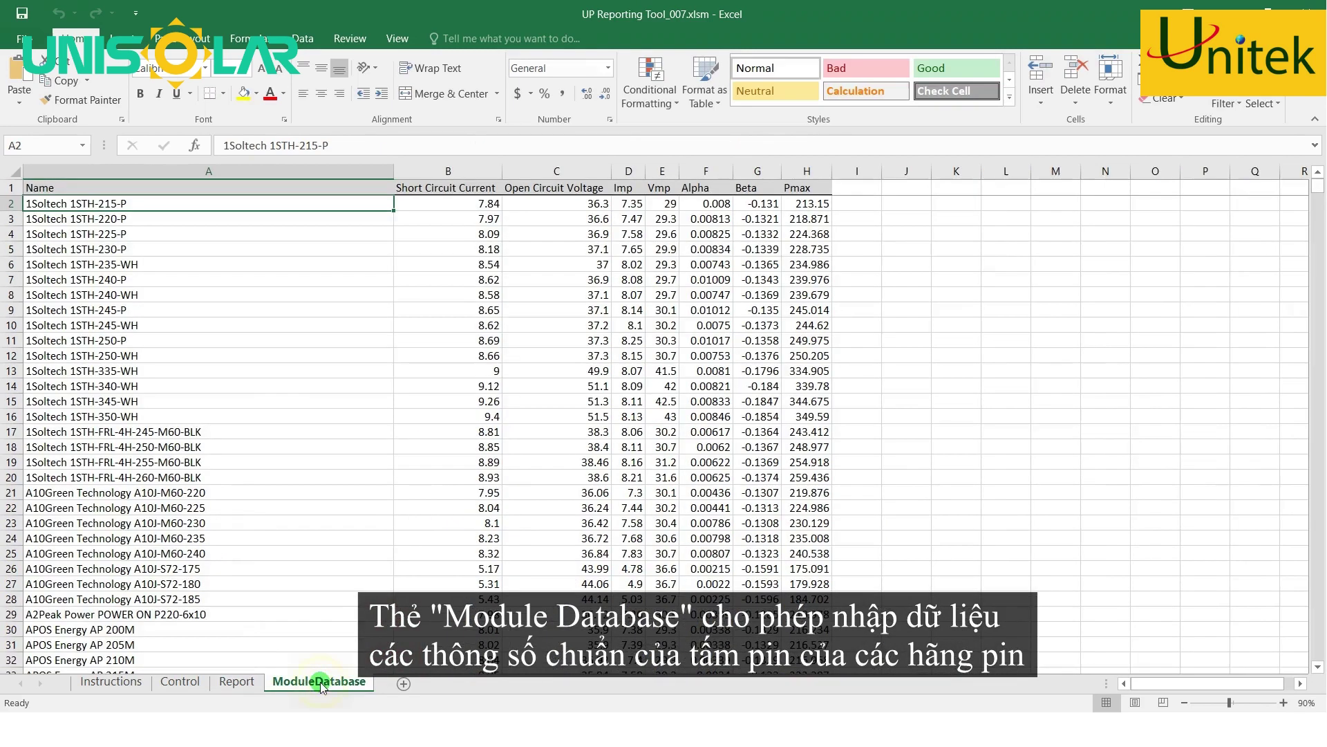
pyautogui.scroll(-16, 322, 524)
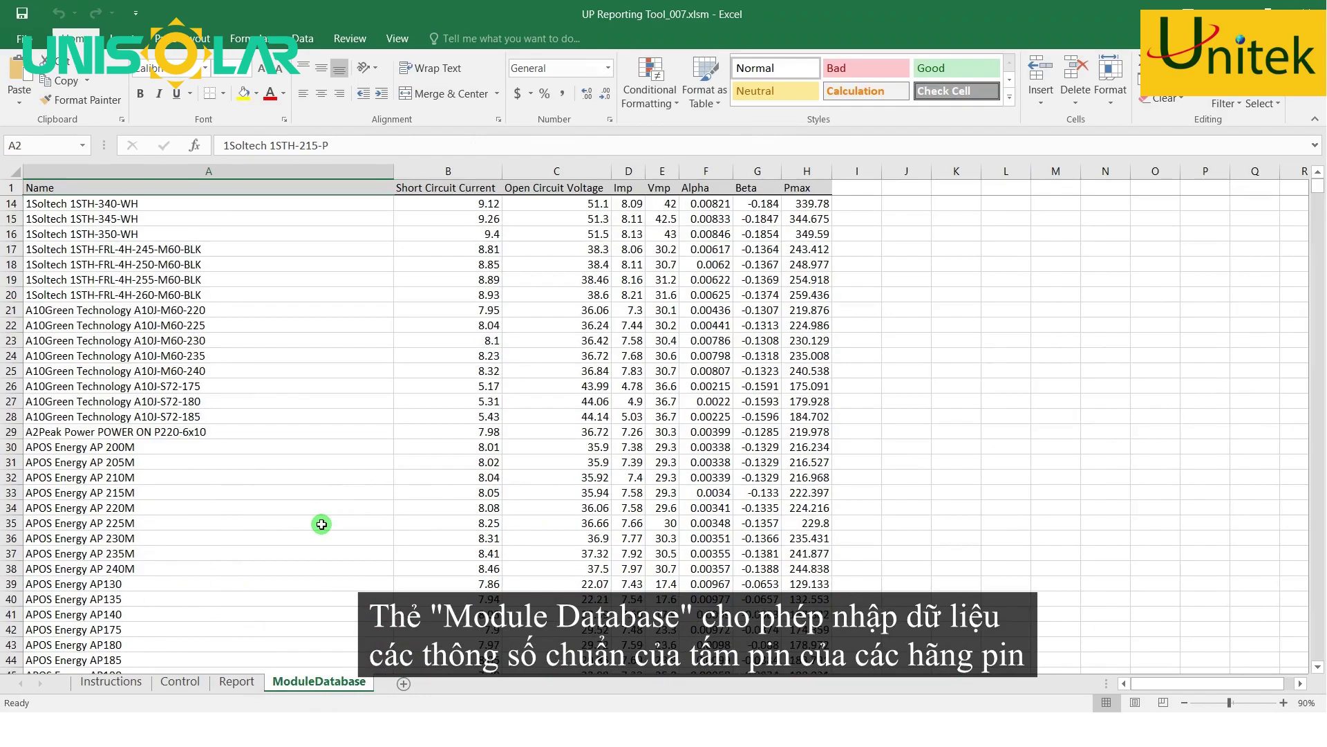
pyautogui.scroll(-11, 316, 531)
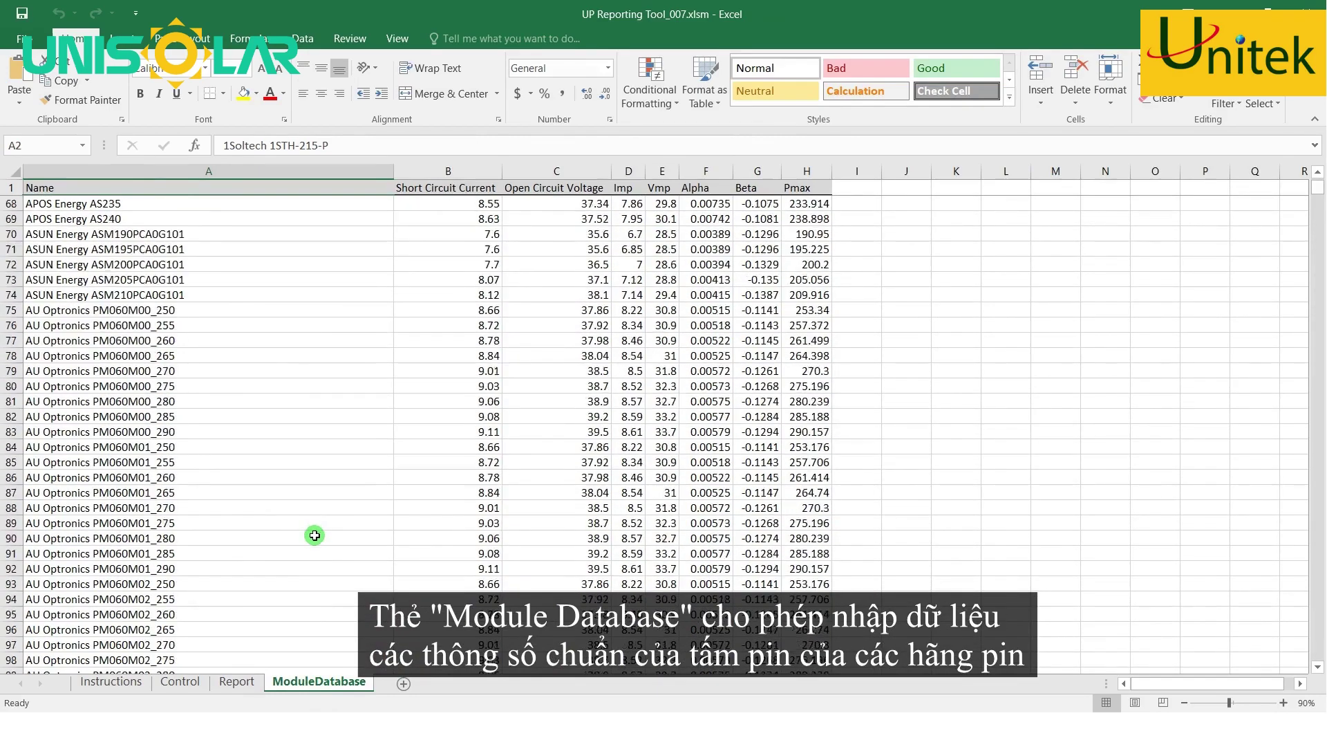
pyautogui.scroll(20, 313, 533)
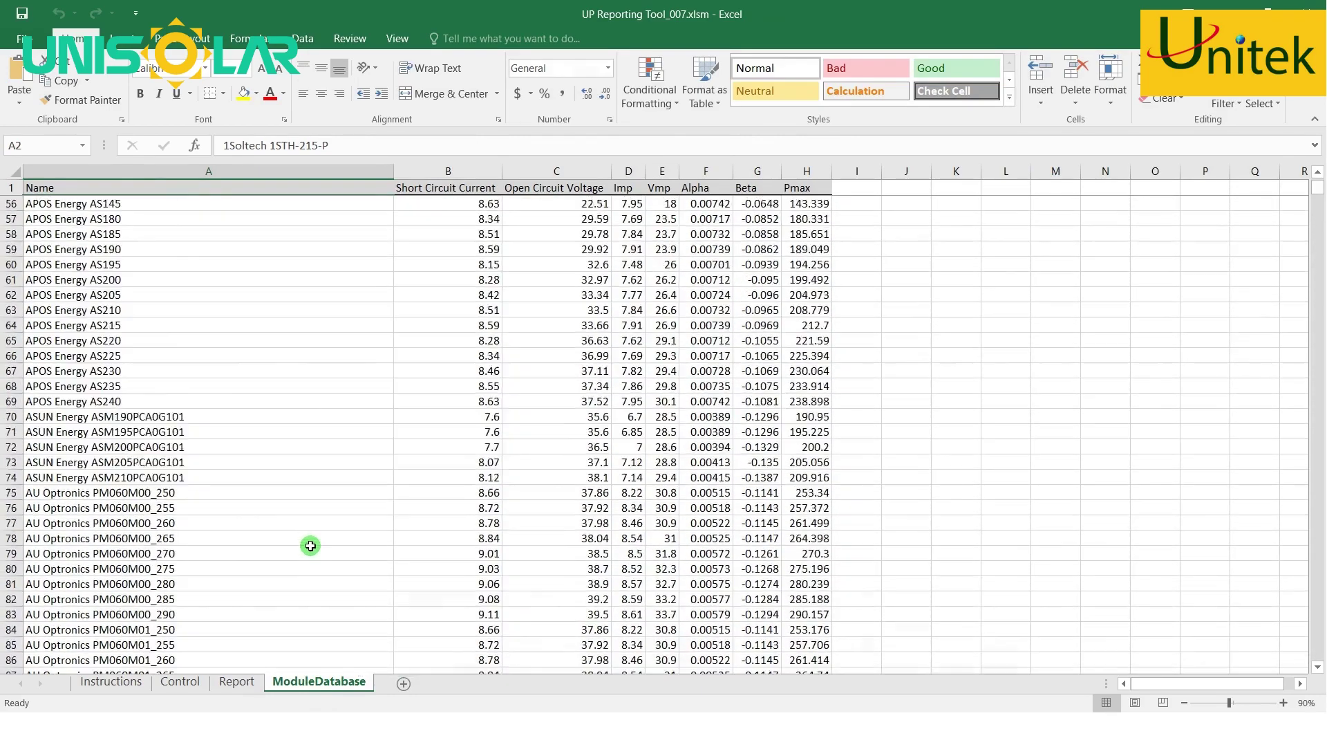
pyautogui.scroll(6, 309, 540)
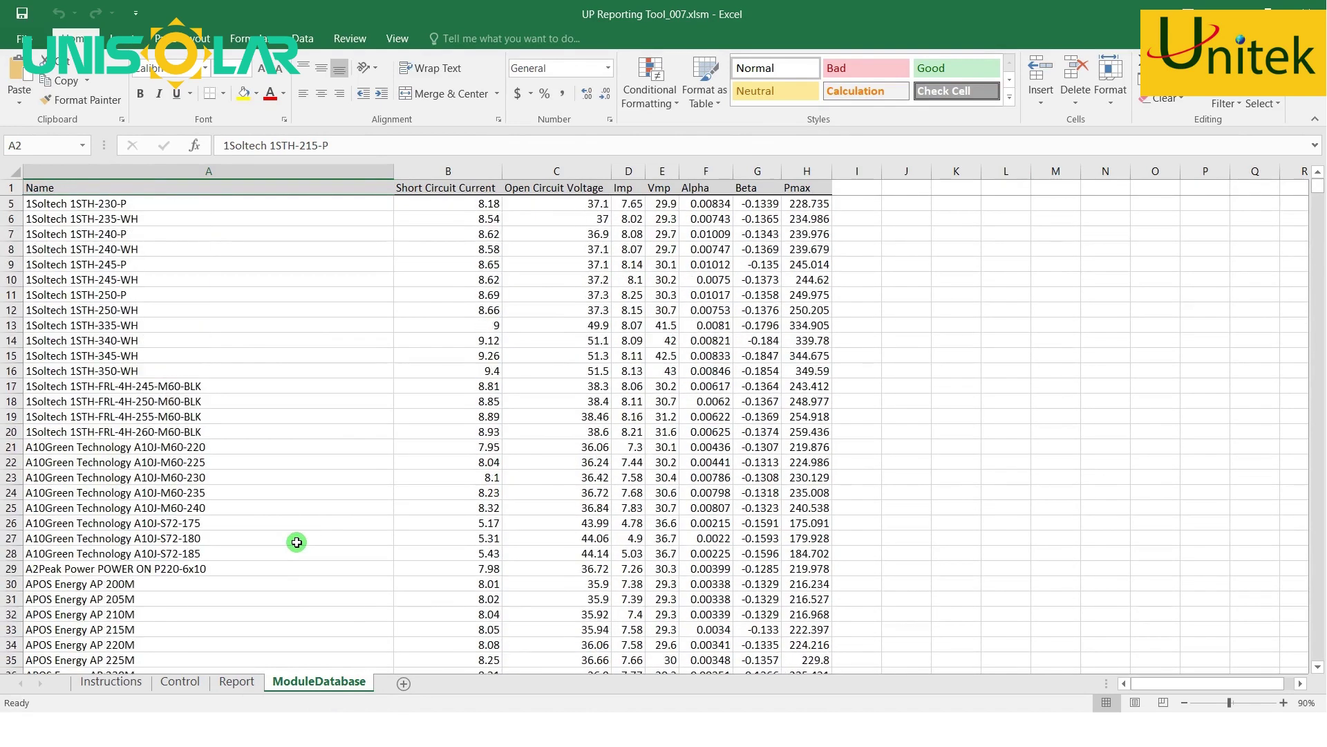
# - Inspect the module database's column headings from Short Circuit Current through Pmax
pyautogui.click(448, 191)
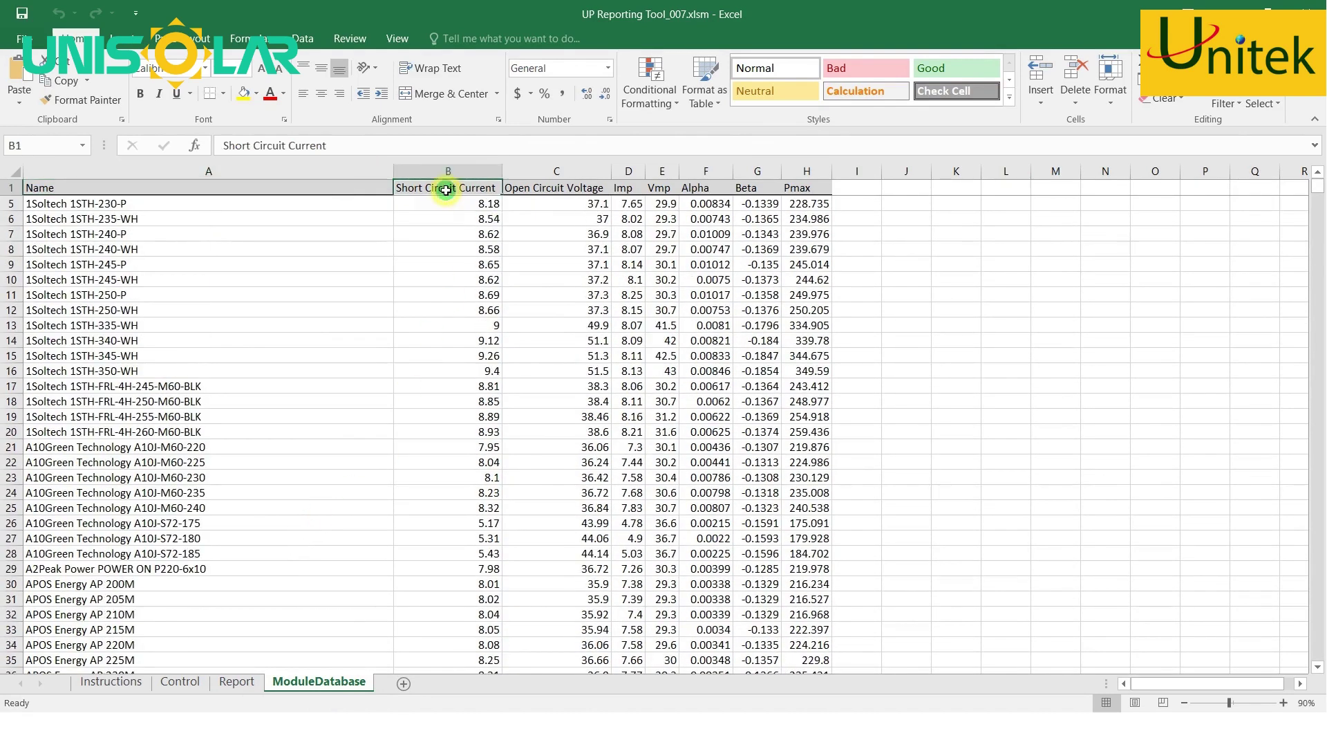
pyautogui.click(521, 193)
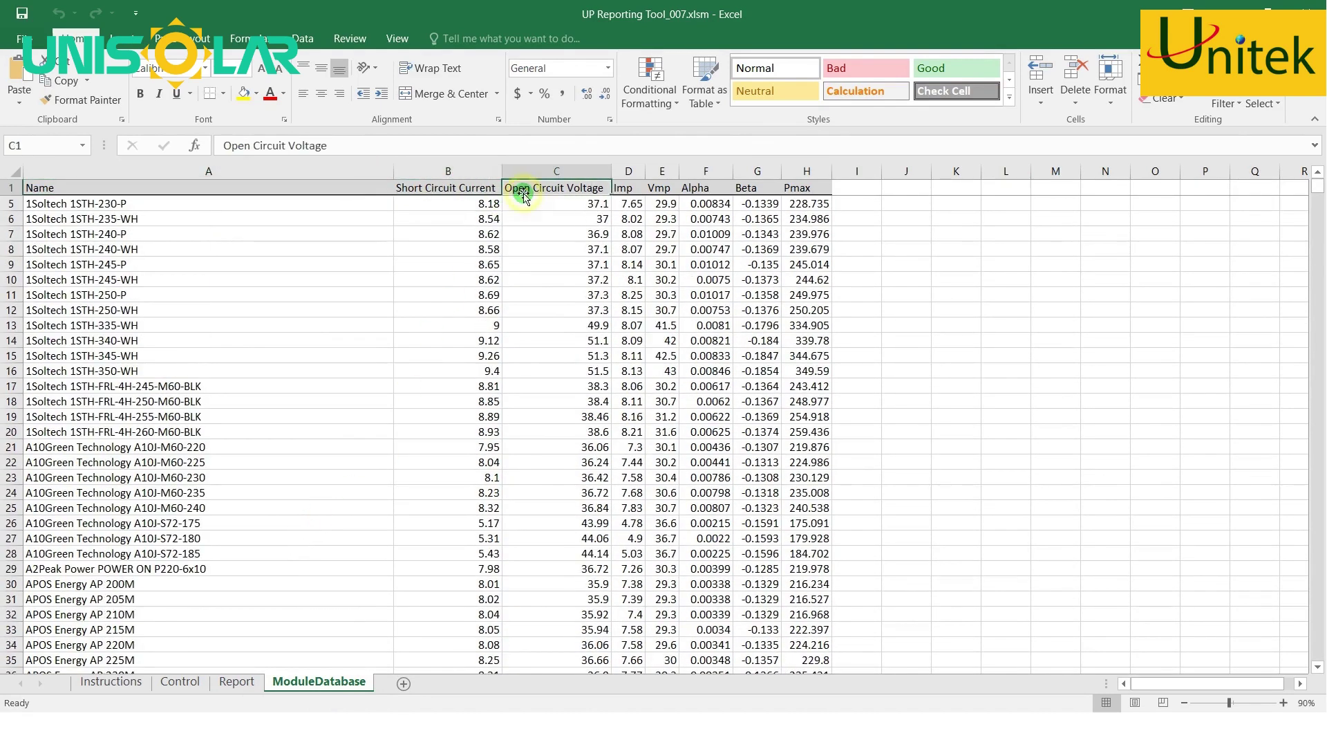
pyautogui.click(627, 187)
pyautogui.click(672, 188)
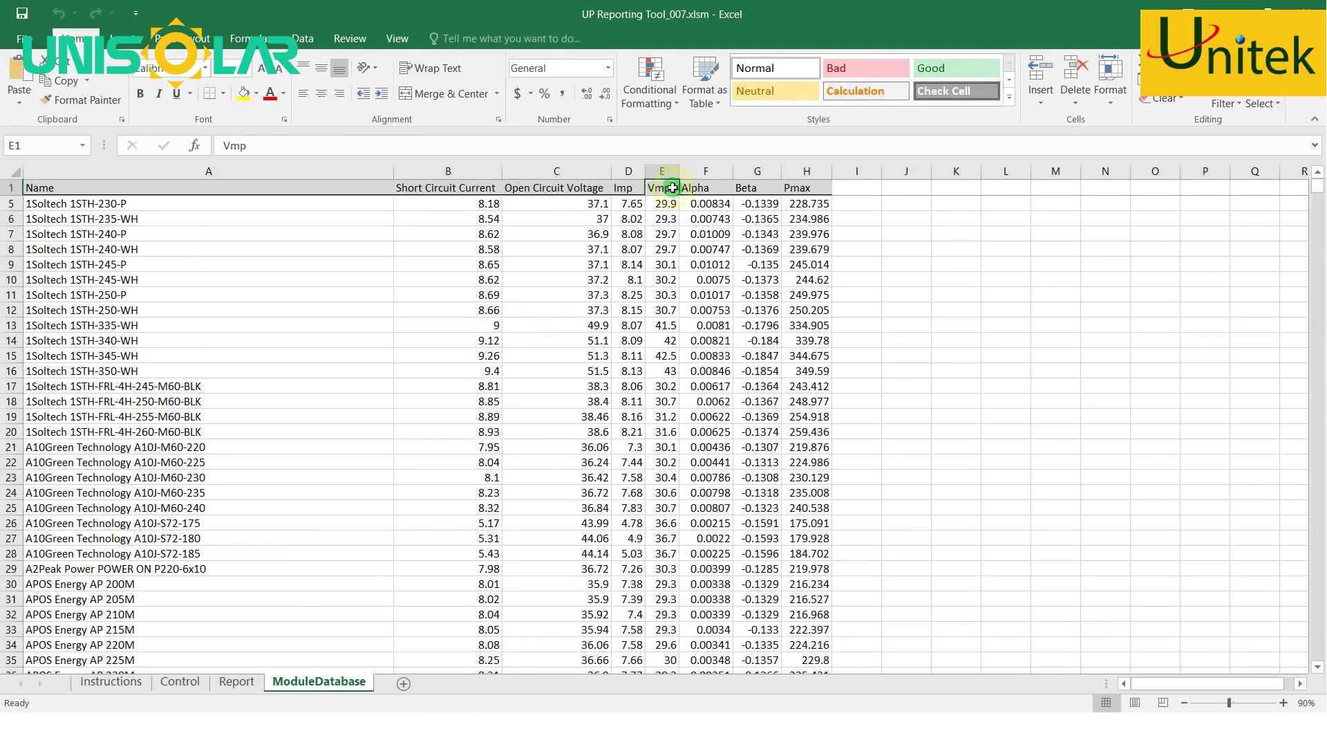
pyautogui.click(705, 187)
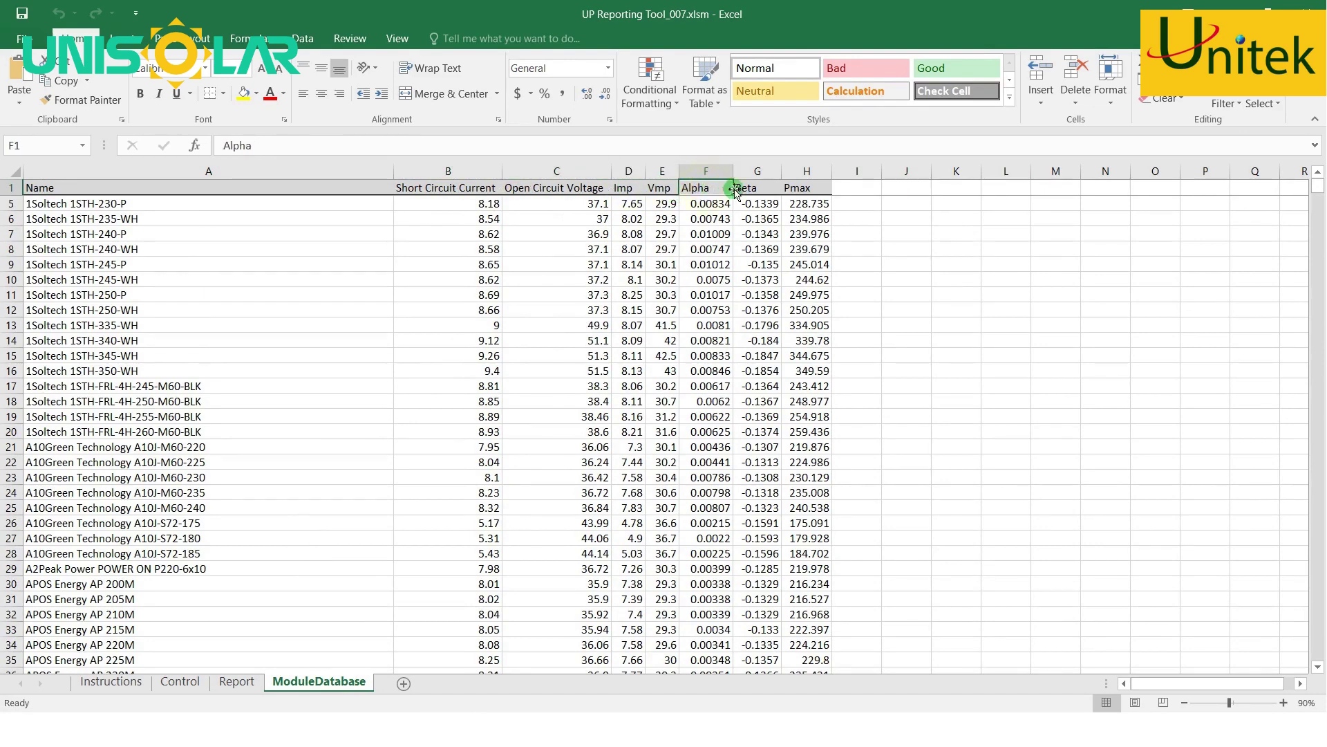
pyautogui.click(757, 189)
pyautogui.click(807, 190)
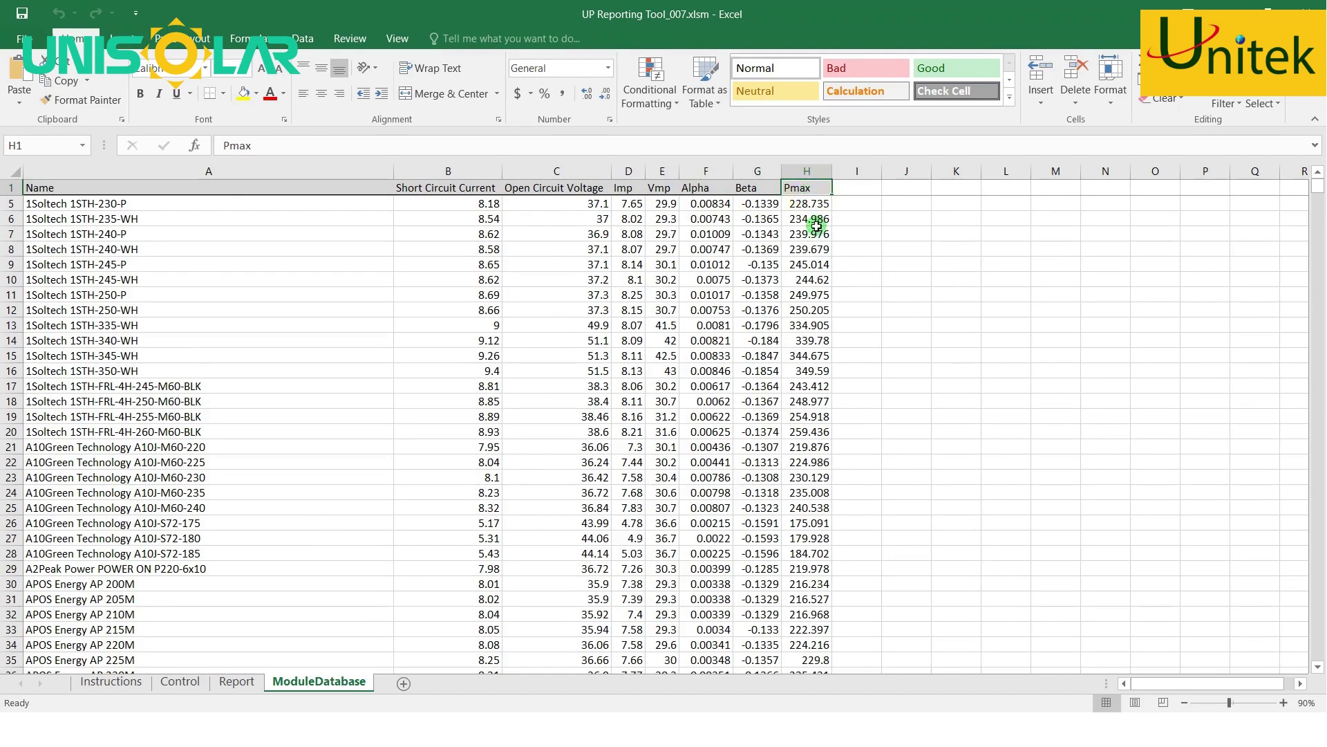
# - Insert a blank row above the AU Optronics PM245PA1_250 entry at row 390 of the module database
pyautogui.scroll(-20, 770, 320)
pyautogui.press('Left')
pyautogui.press('Left')
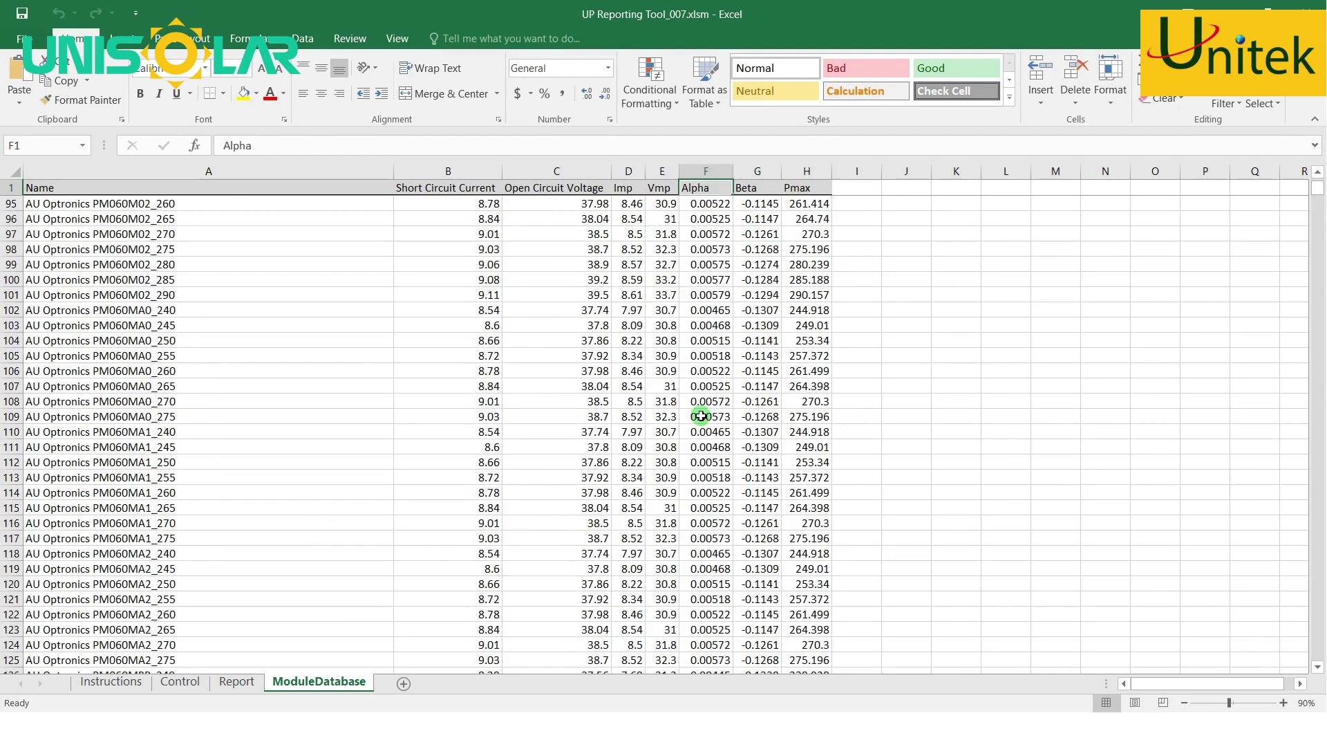
pyautogui.scroll(-20, 684, 423)
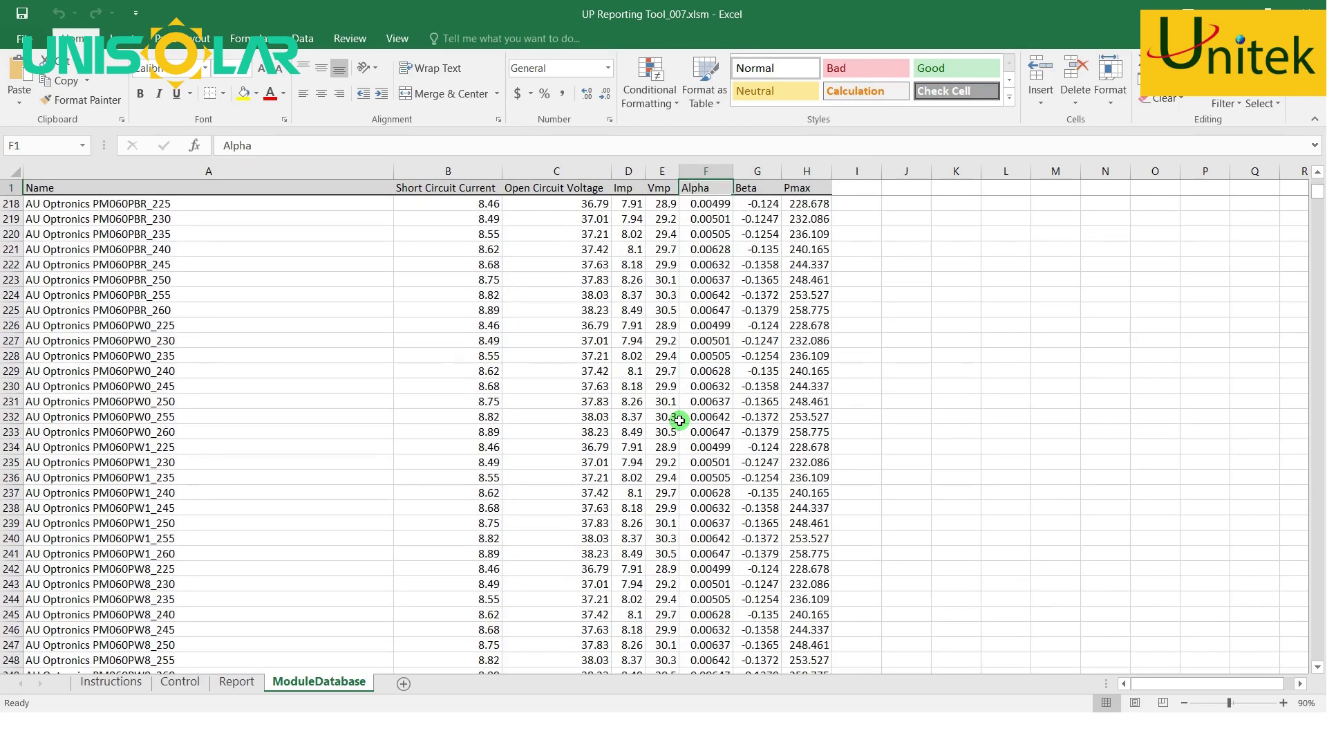
pyautogui.scroll(-20, 150, 585)
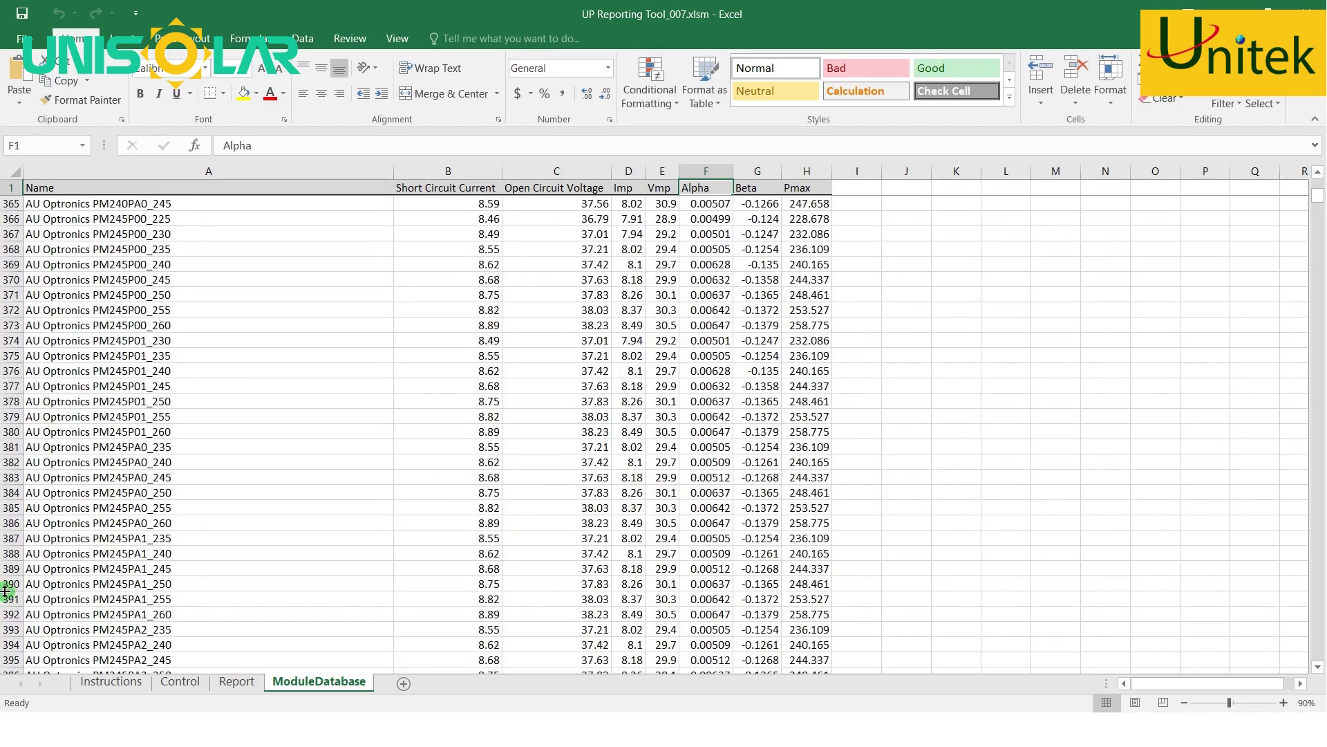
pyautogui.click(5, 584)
pyautogui.rightClick(5, 584)
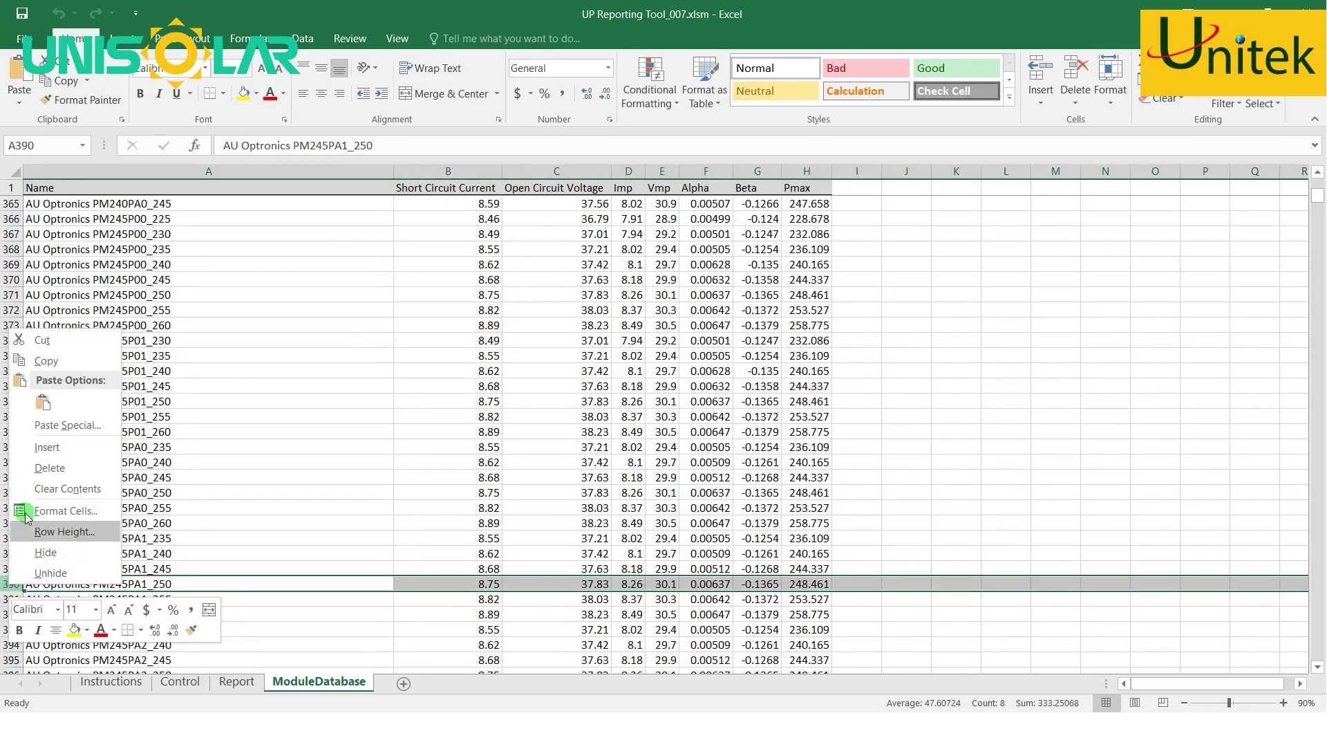
pyautogui.click(43, 448)
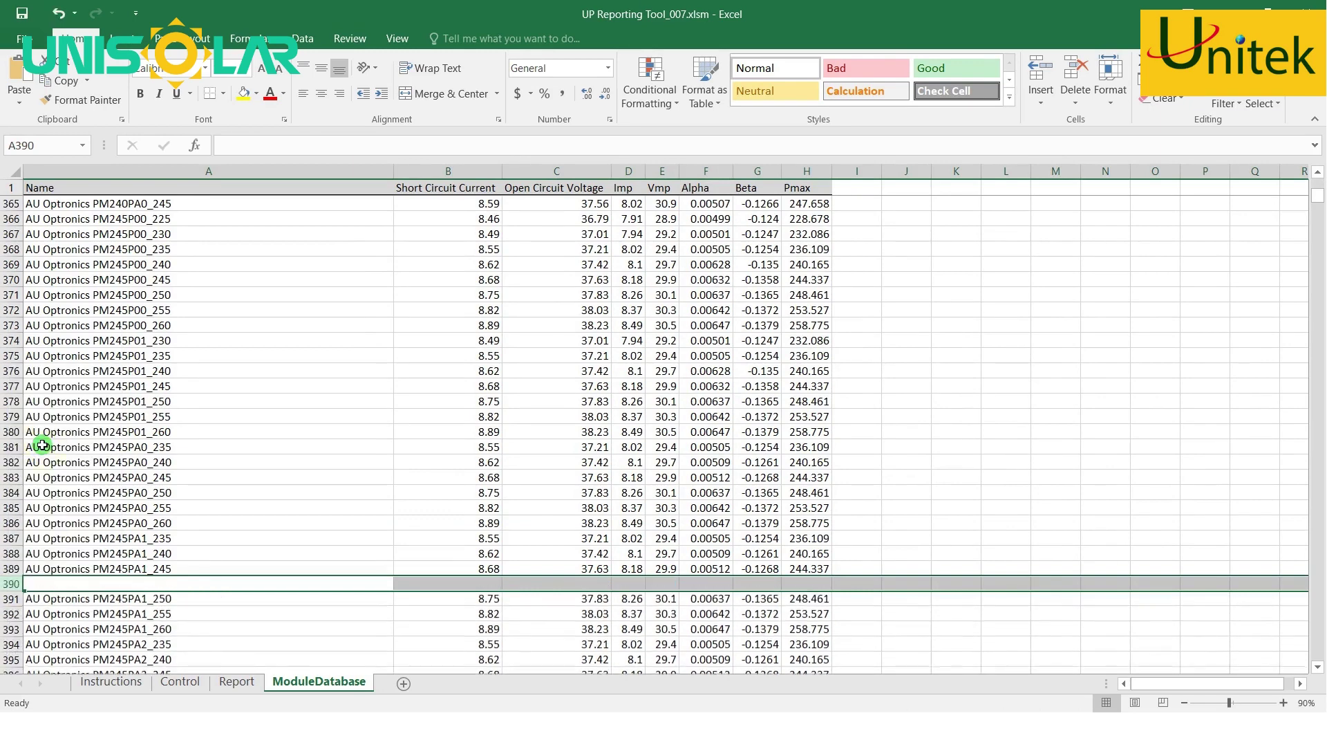
# - Fill the module name from row 389 down into the blank row to produce AU Optronics PM245PA1_246
pyautogui.click(133, 586)
pyautogui.click(130, 556)
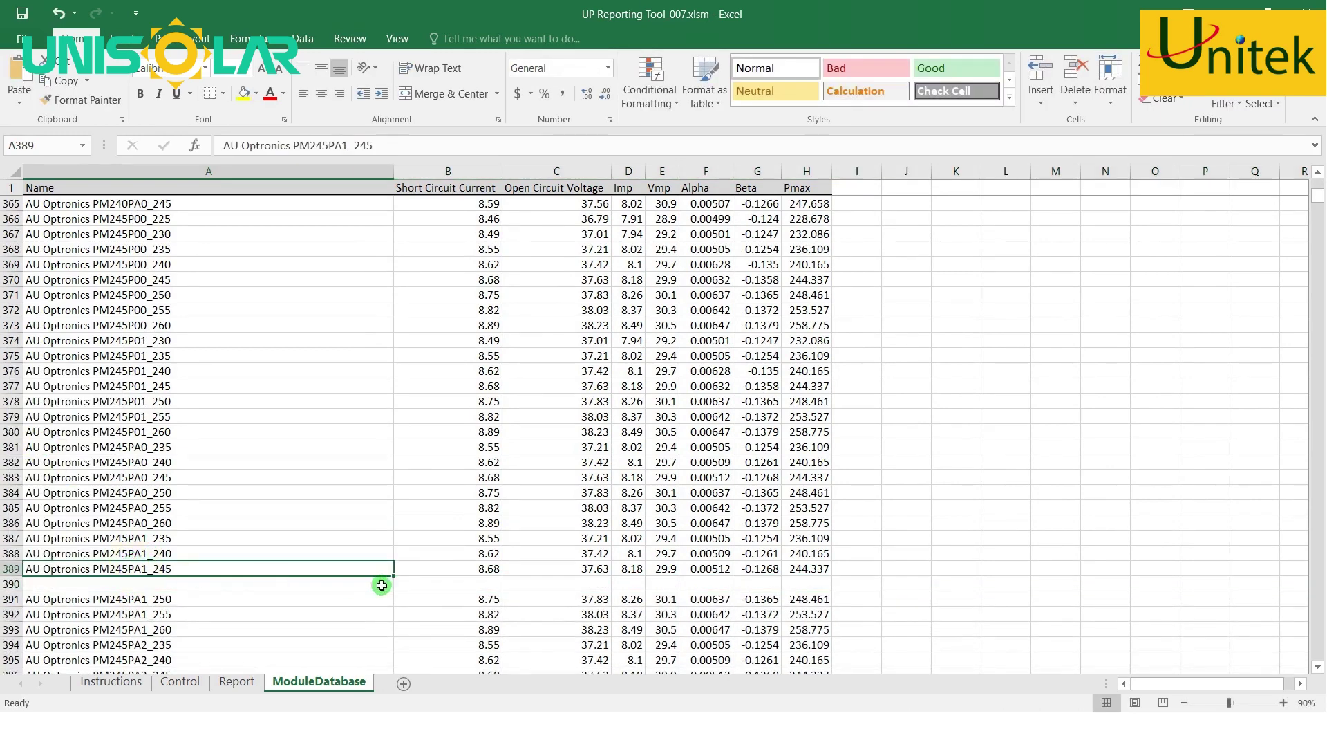
pyautogui.moveTo(392, 578); pyautogui.dragTo(386, 595)
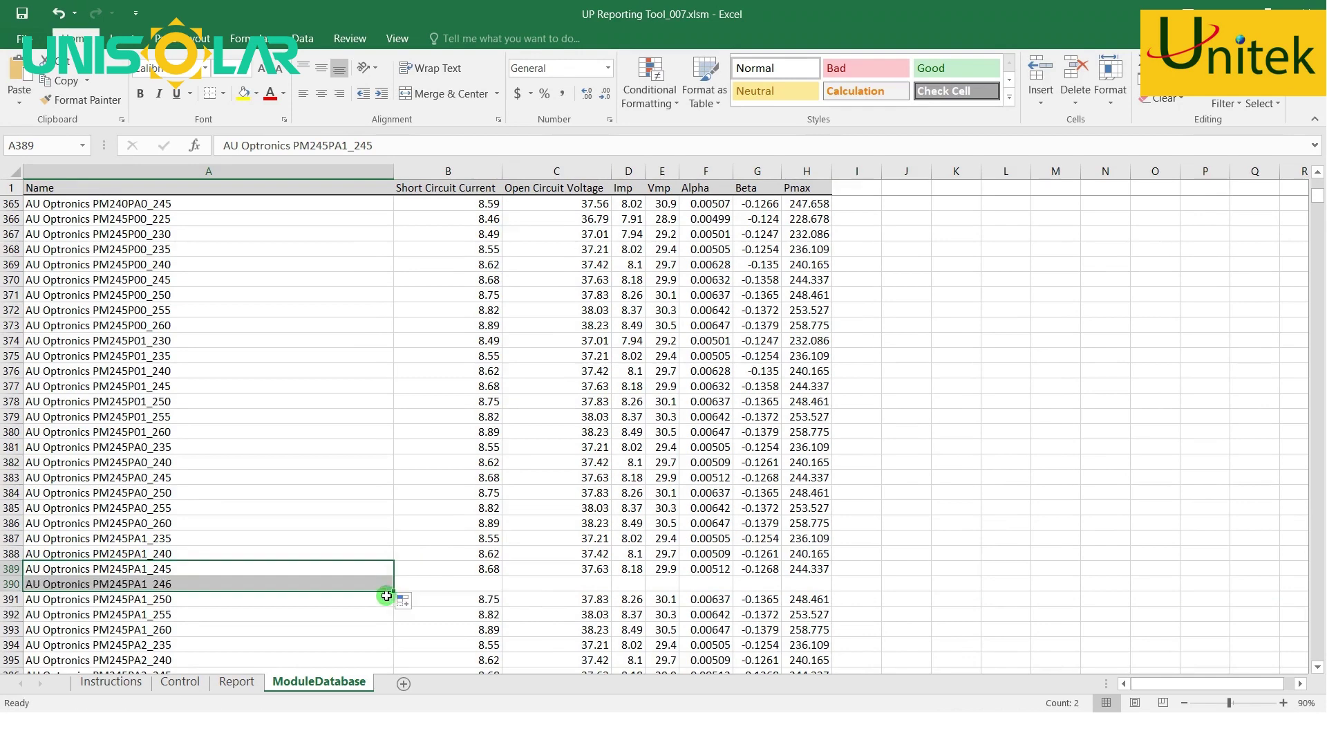
# - Fill row 390's short circuit current with 8.68 and open circuit voltage with 37.63 from the row above, and save the workbook
pyautogui.click(451, 581)
pyautogui.click(465, 557)
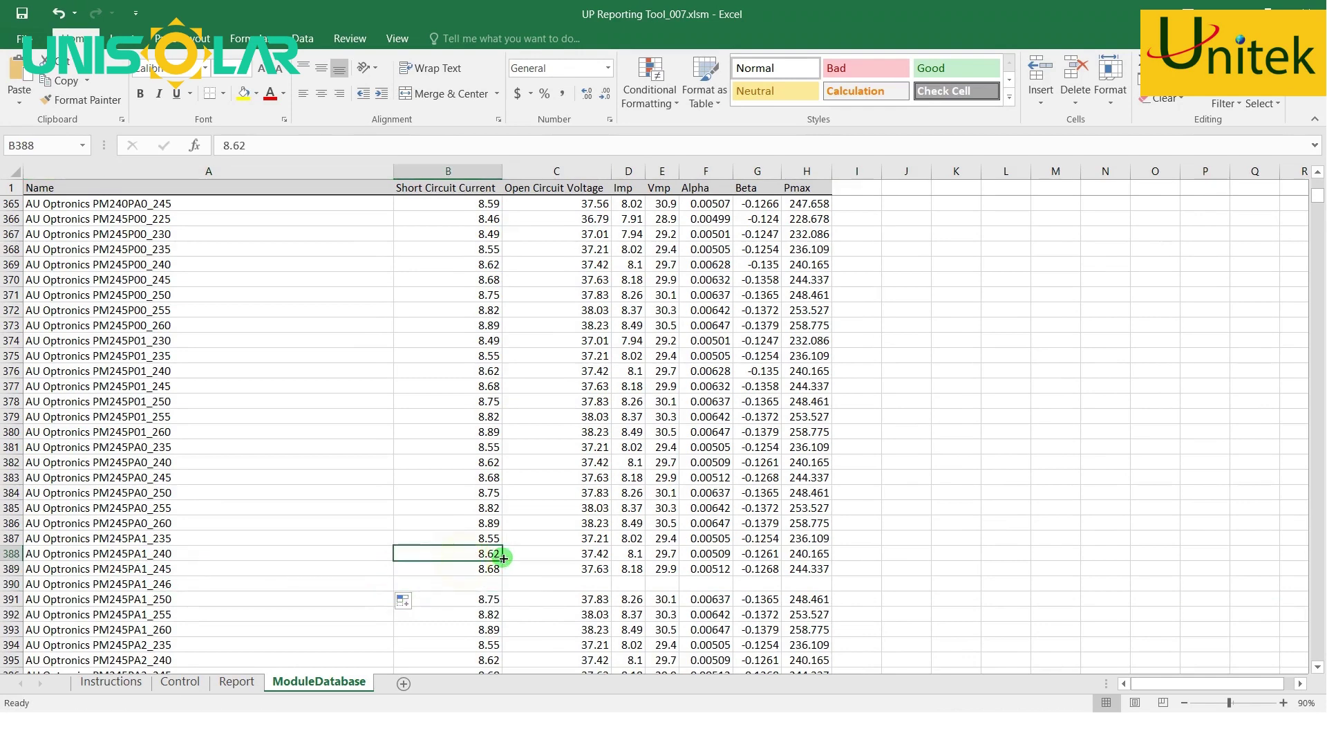
pyautogui.click(492, 569)
pyautogui.moveTo(500, 576); pyautogui.dragTo(505, 584)
pyautogui.click(530, 584)
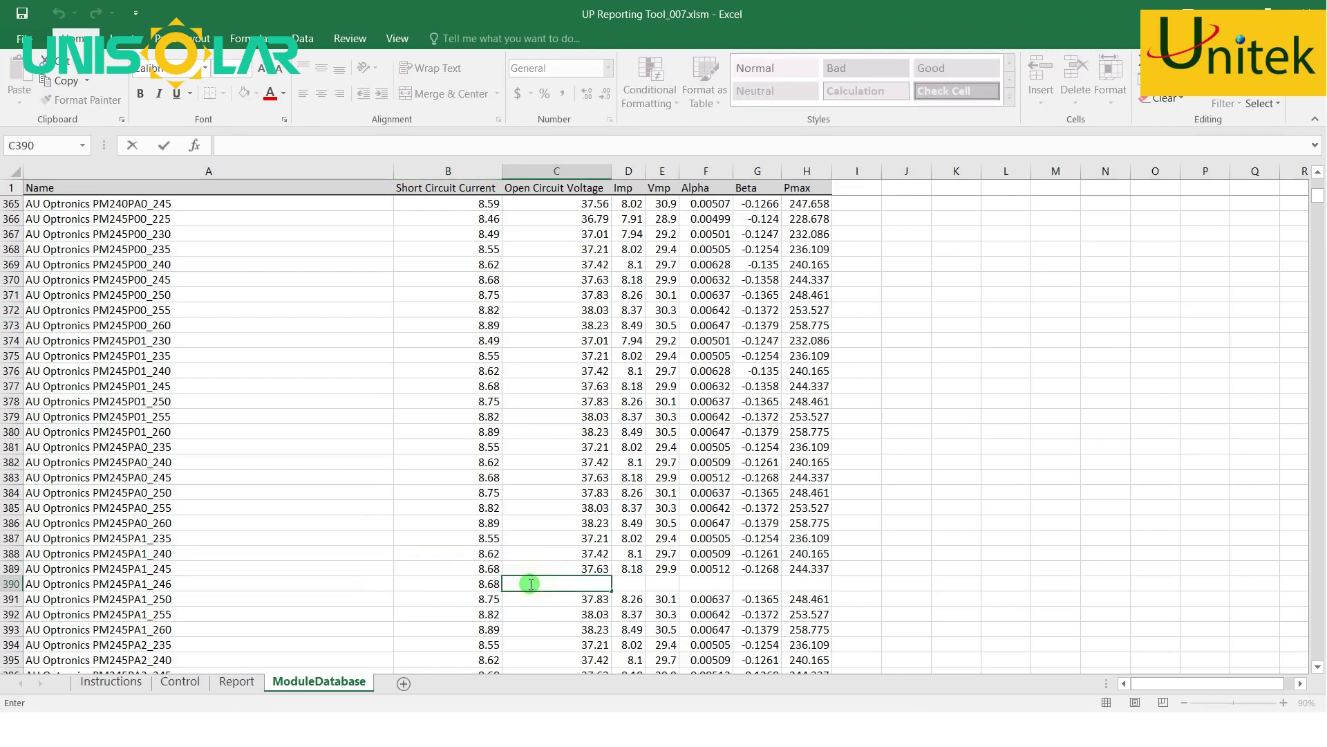
pyautogui.click(573, 568)
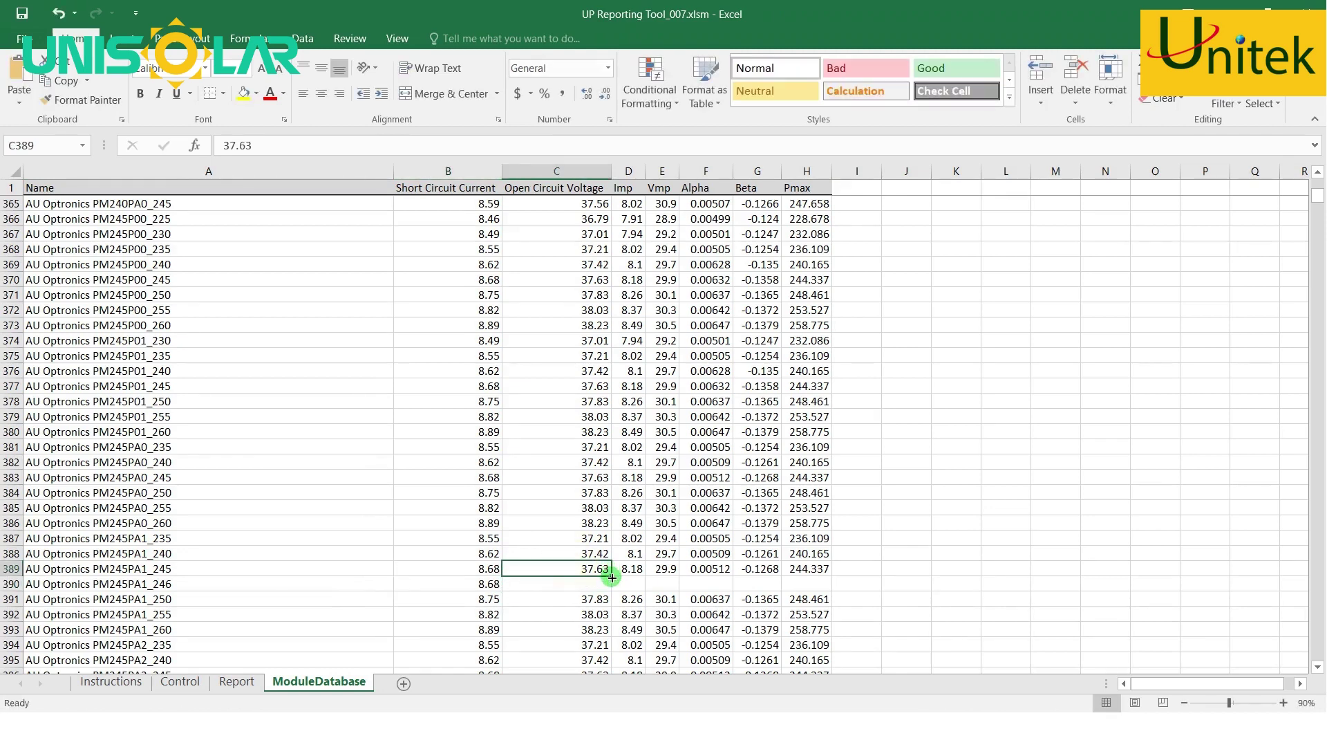
pyautogui.moveTo(612, 577); pyautogui.dragTo(625, 581)
pyautogui.click(631, 568)
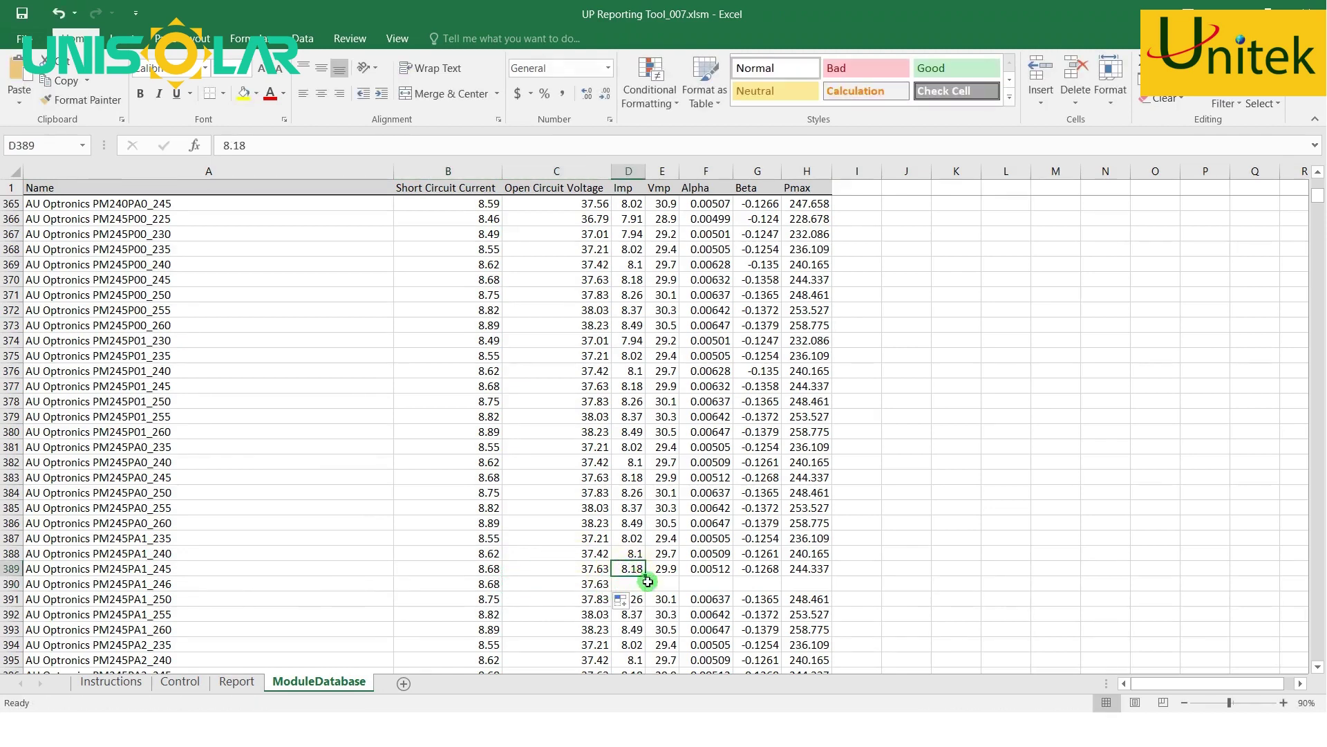
pyautogui.click(23, 15)
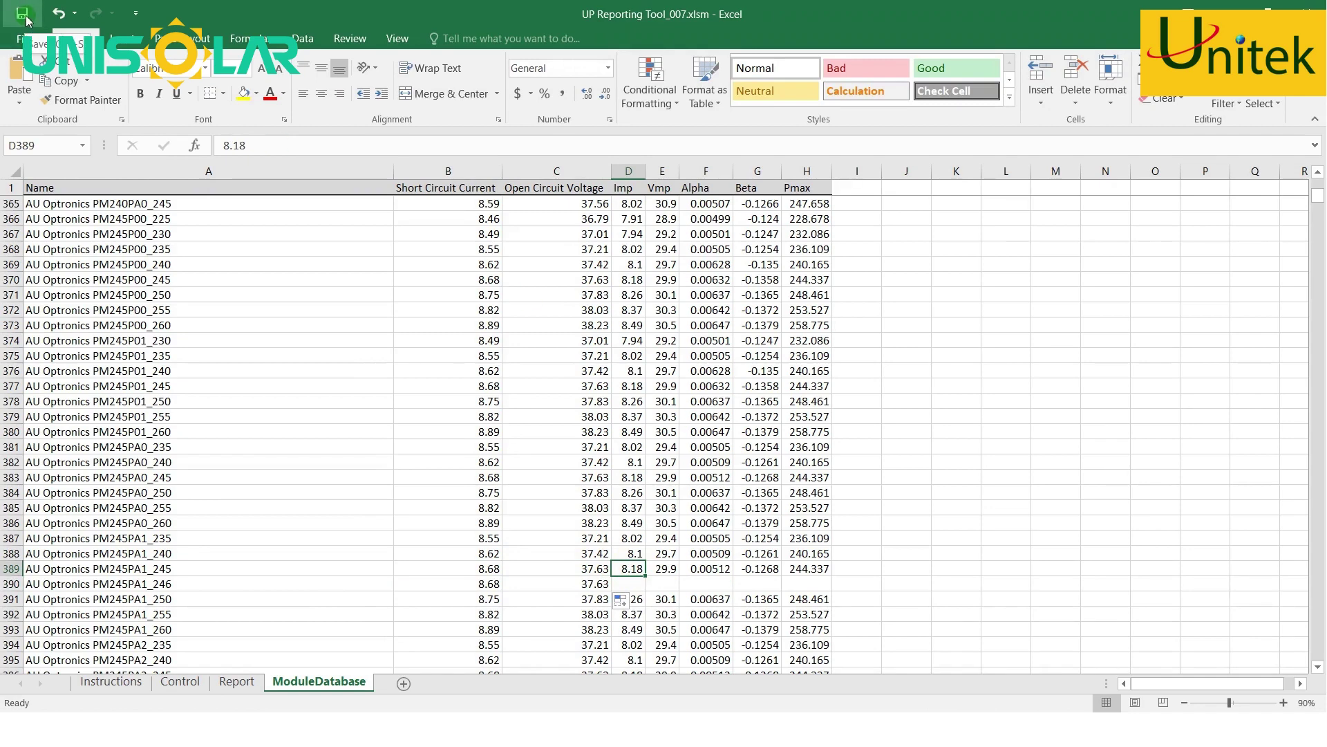
# - Return to the Report sheet and view its module list without changing the selected module
pyautogui.click(236, 681)
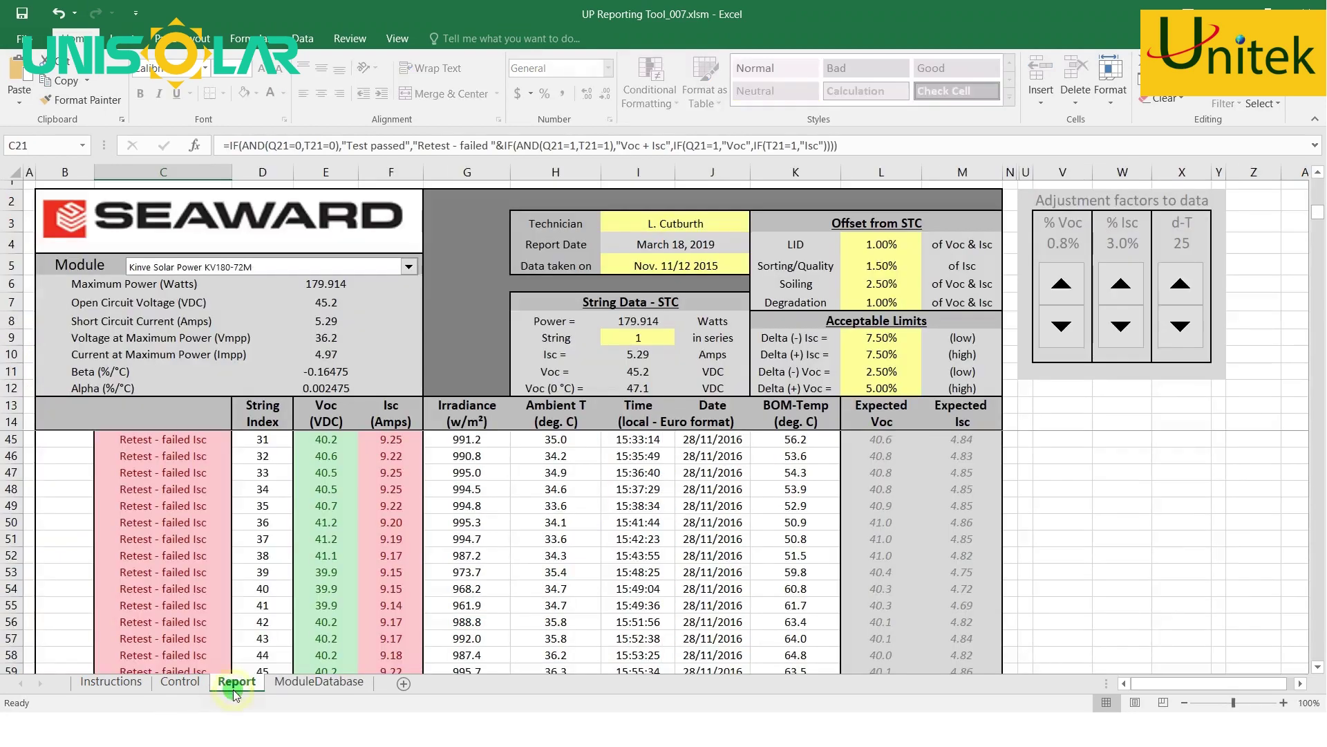
pyautogui.click(408, 267)
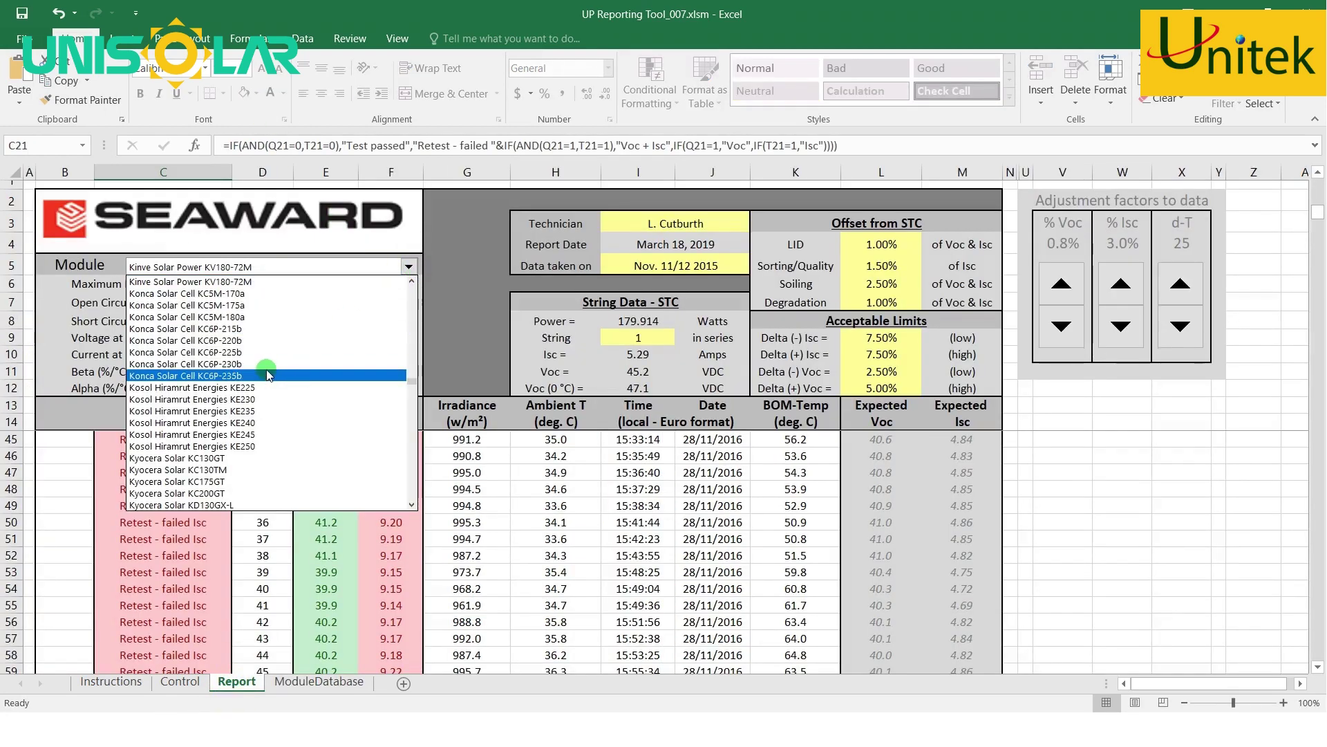
pyautogui.click(1168, 517)
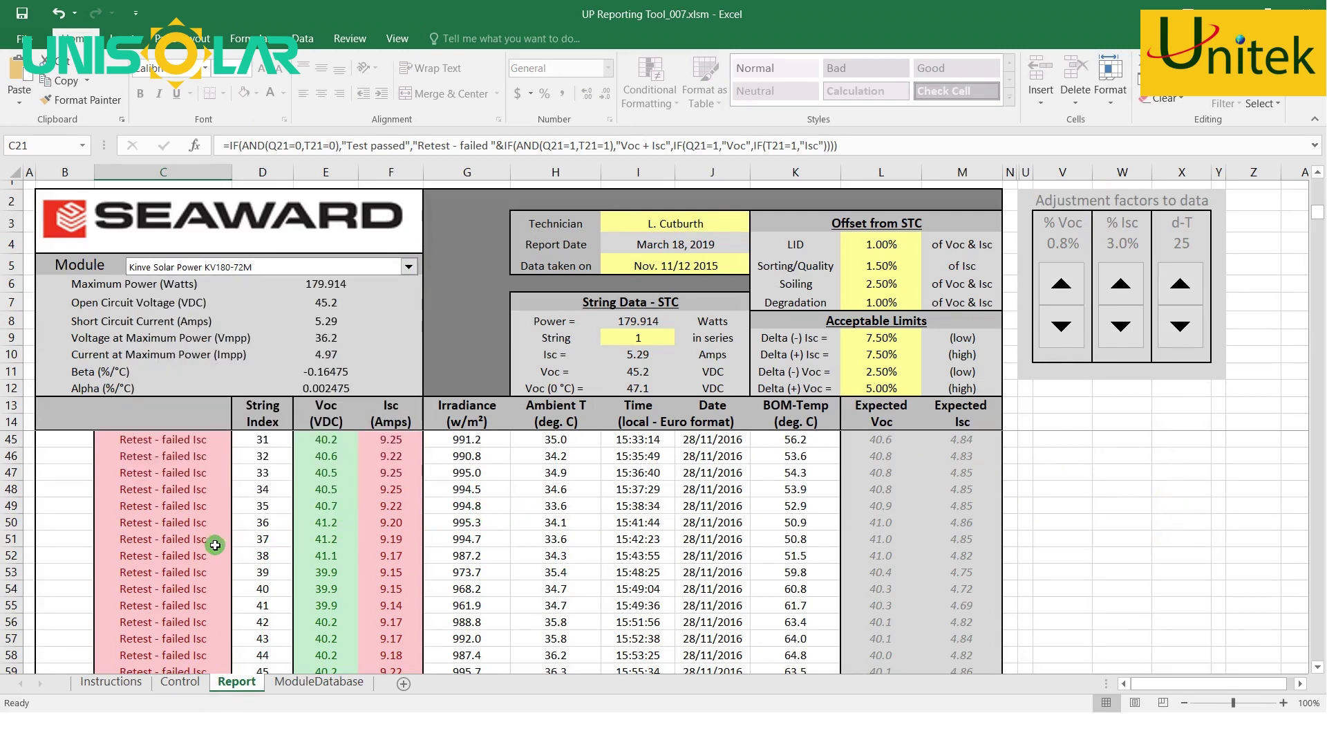
# - Review the pass/fail results of the later strings and inspect the soiling offset from STC
pyautogui.scroll(-9, 215, 544)
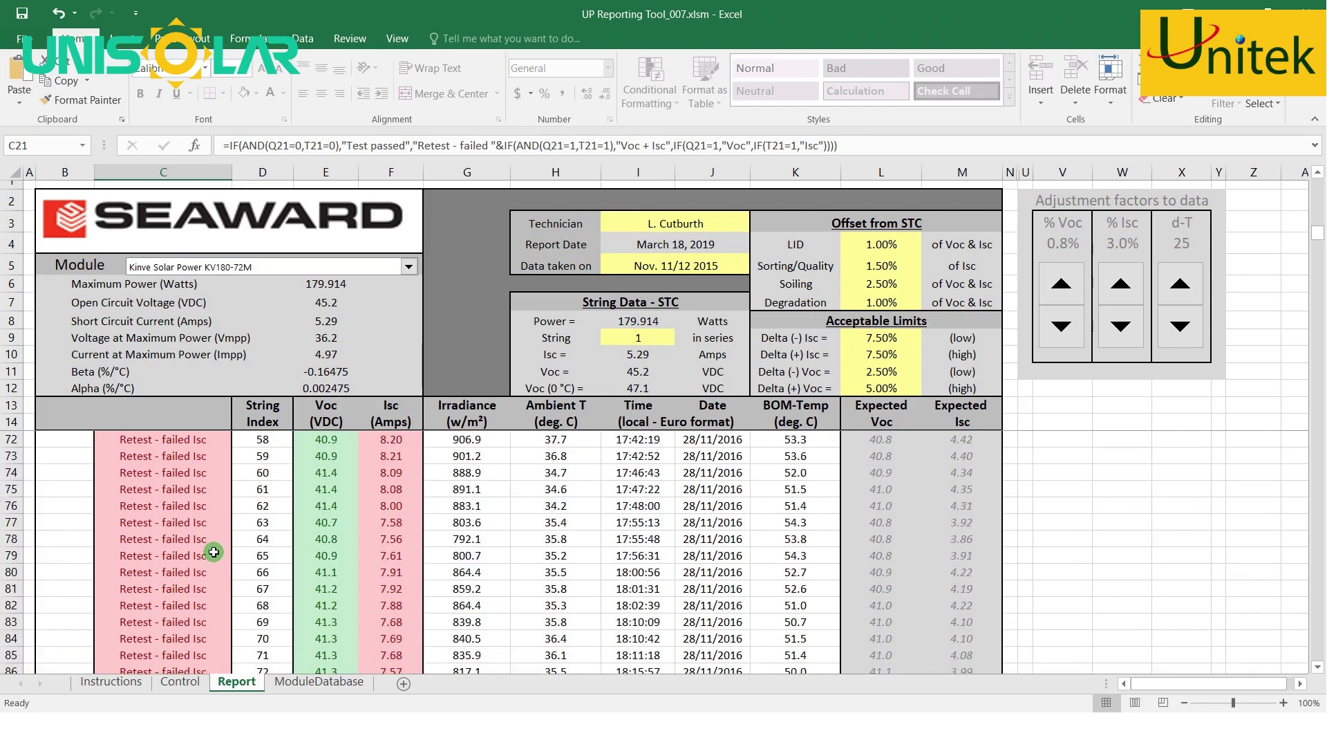
pyautogui.scroll(-19, 214, 553)
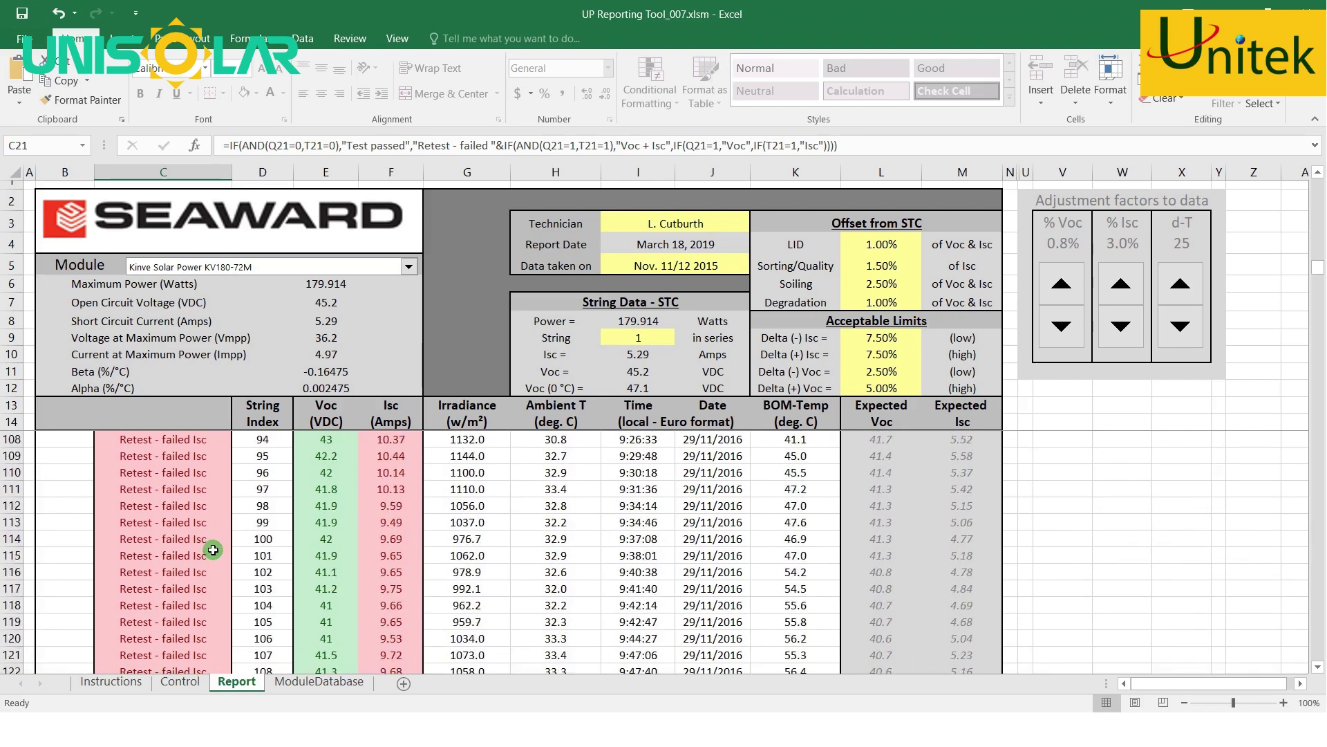
pyautogui.scroll(-6, 212, 549)
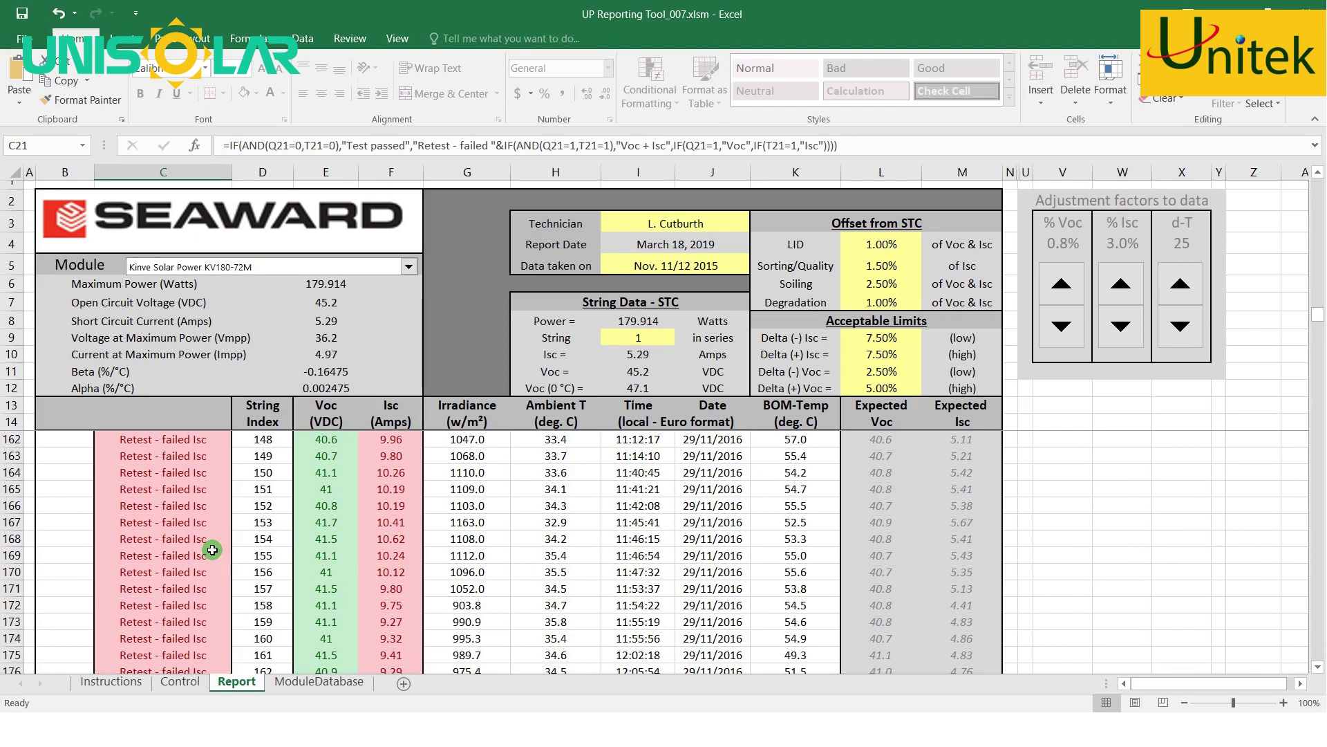
pyautogui.scroll(18, 212, 550)
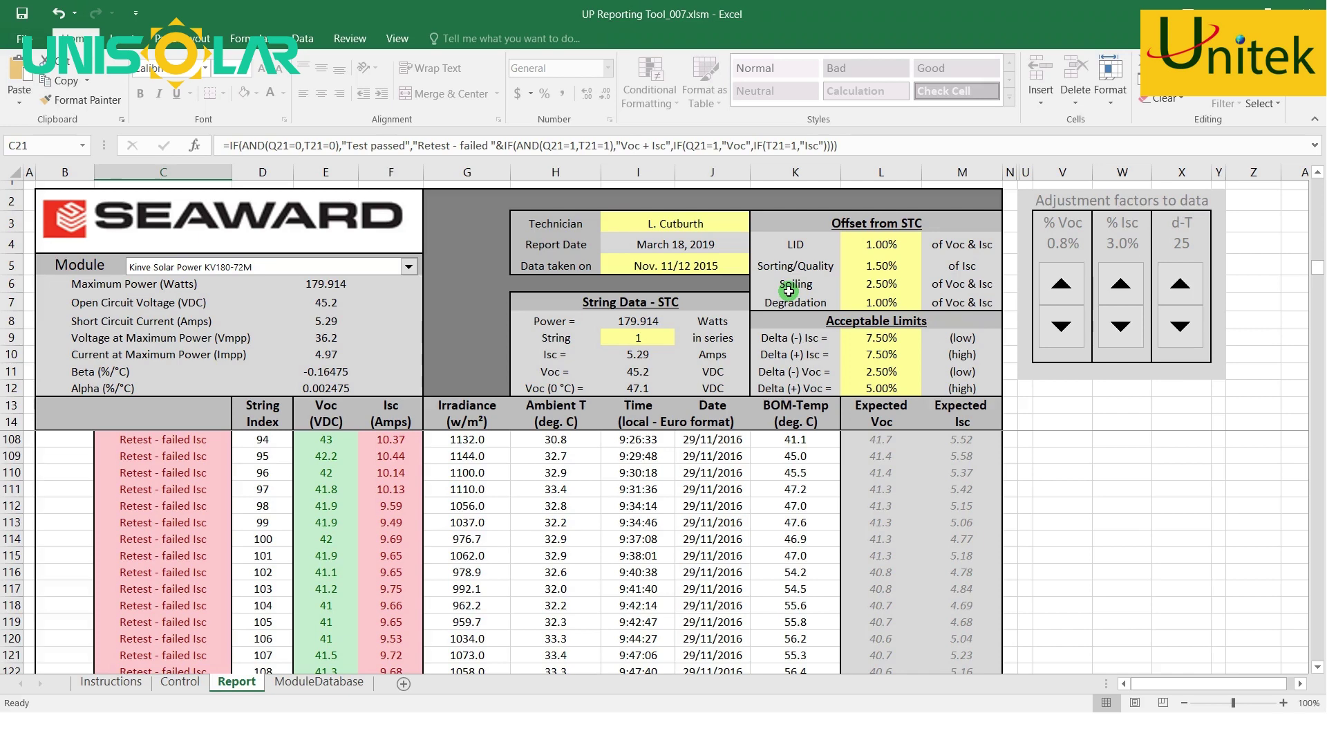
pyautogui.click(848, 284)
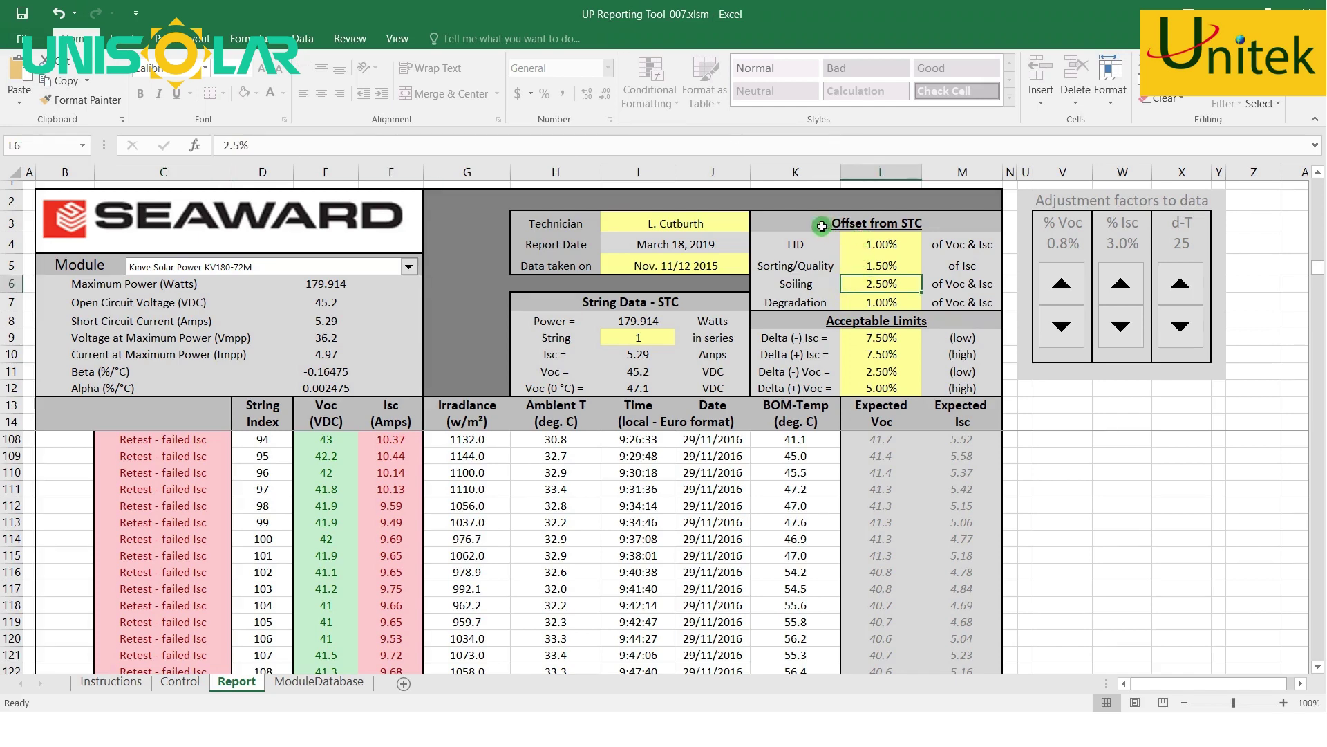
# - Set the soiling value in the report's Offset from STC block to 3%
pyautogui.moveTo(774, 219); pyautogui.dragTo(806, 303)
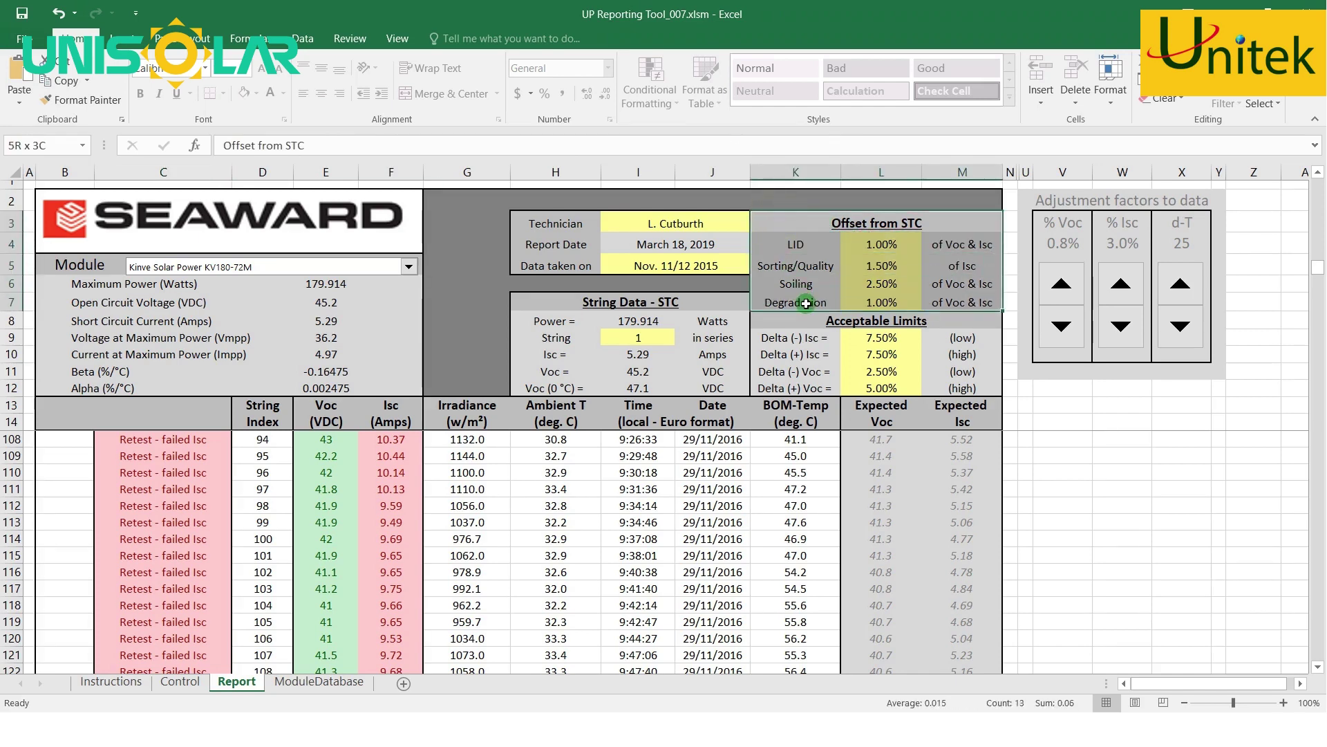
pyautogui.click(875, 283)
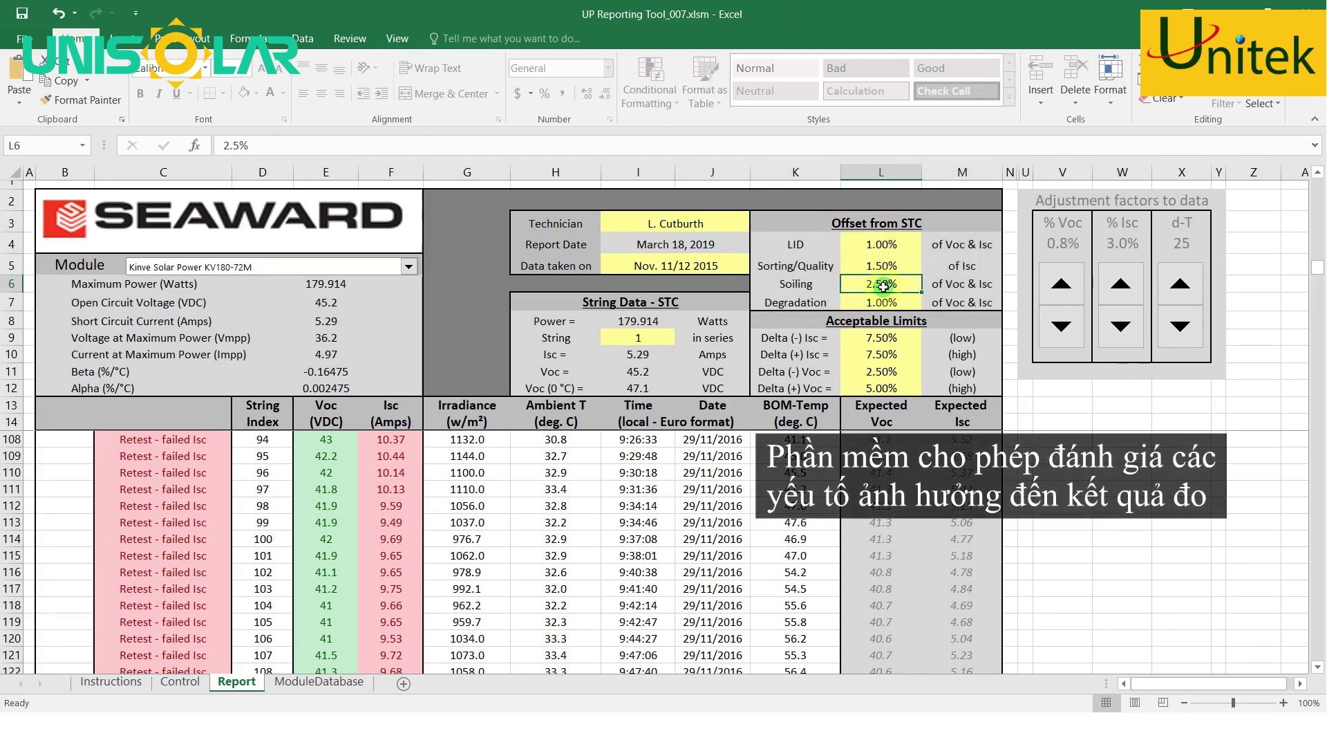
pyautogui.doubleClick(883, 288)
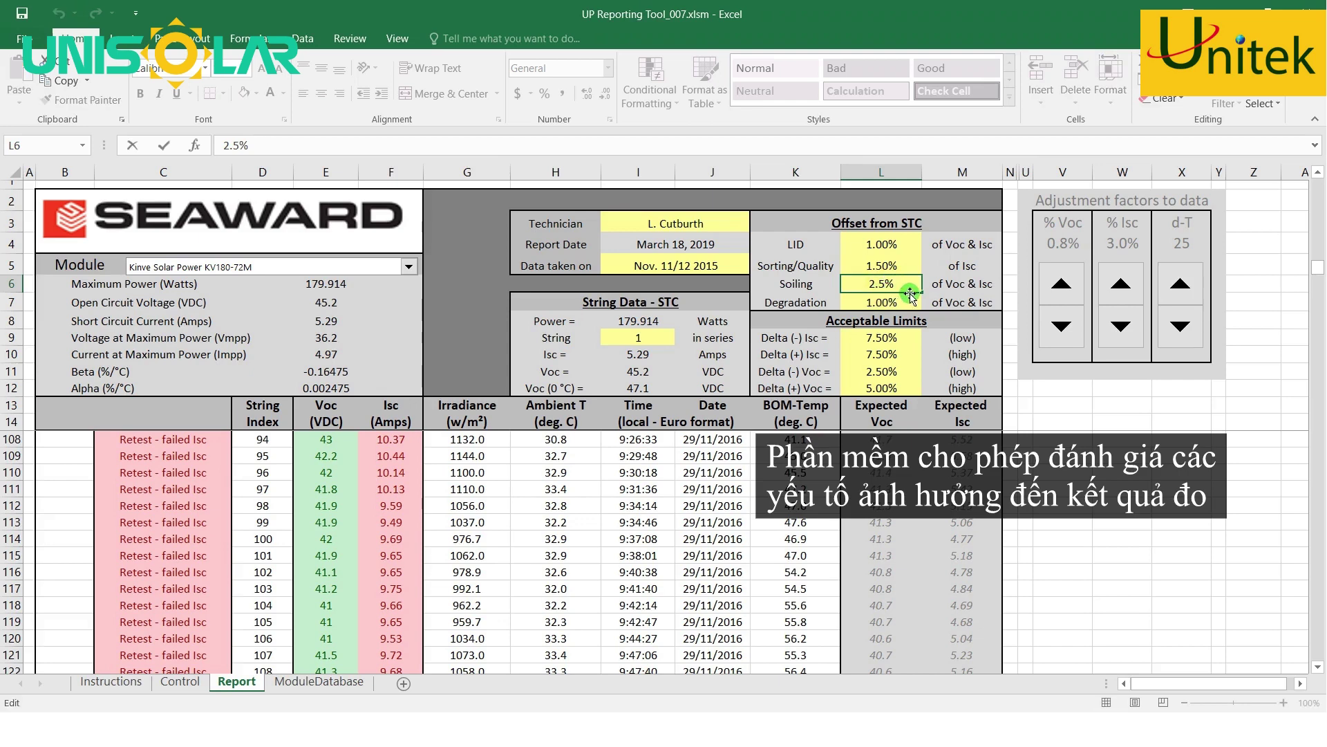
pyautogui.press('BackSpace')
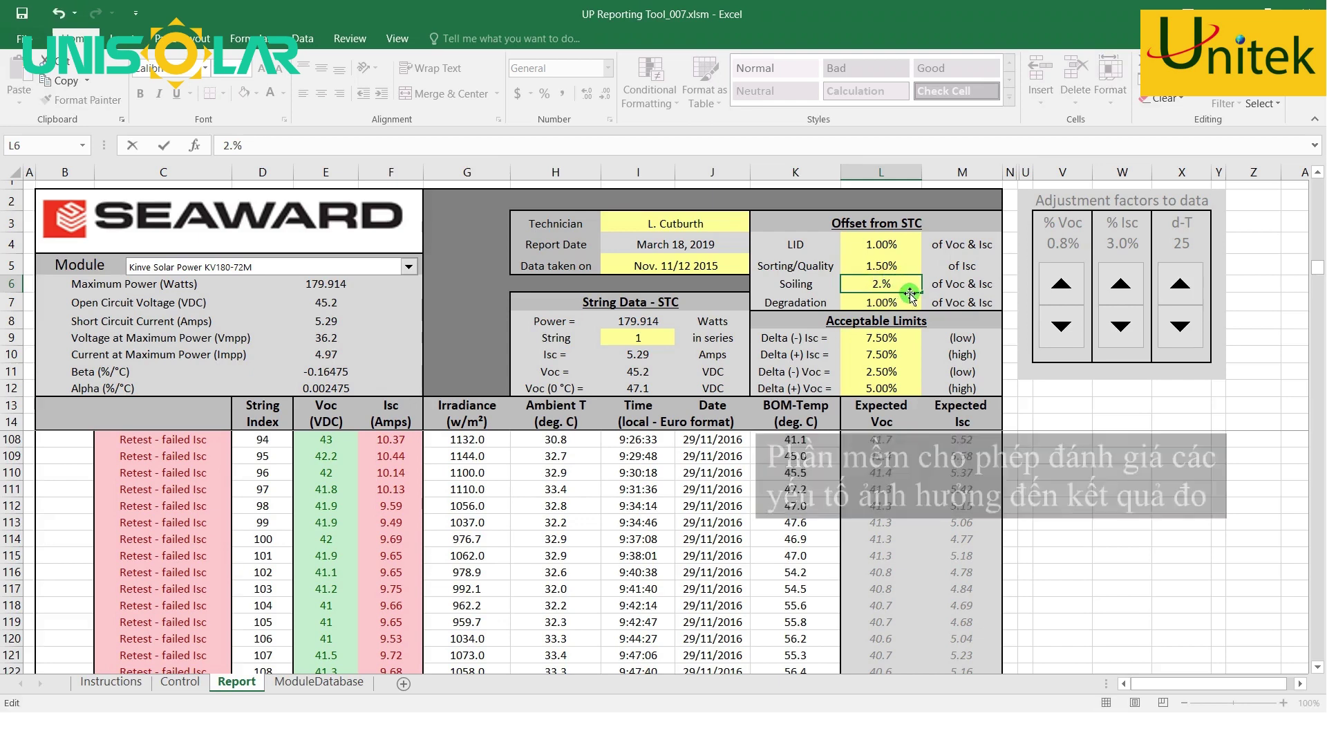
pyautogui.press('BackSpace')
pyautogui.press('BackSpace')
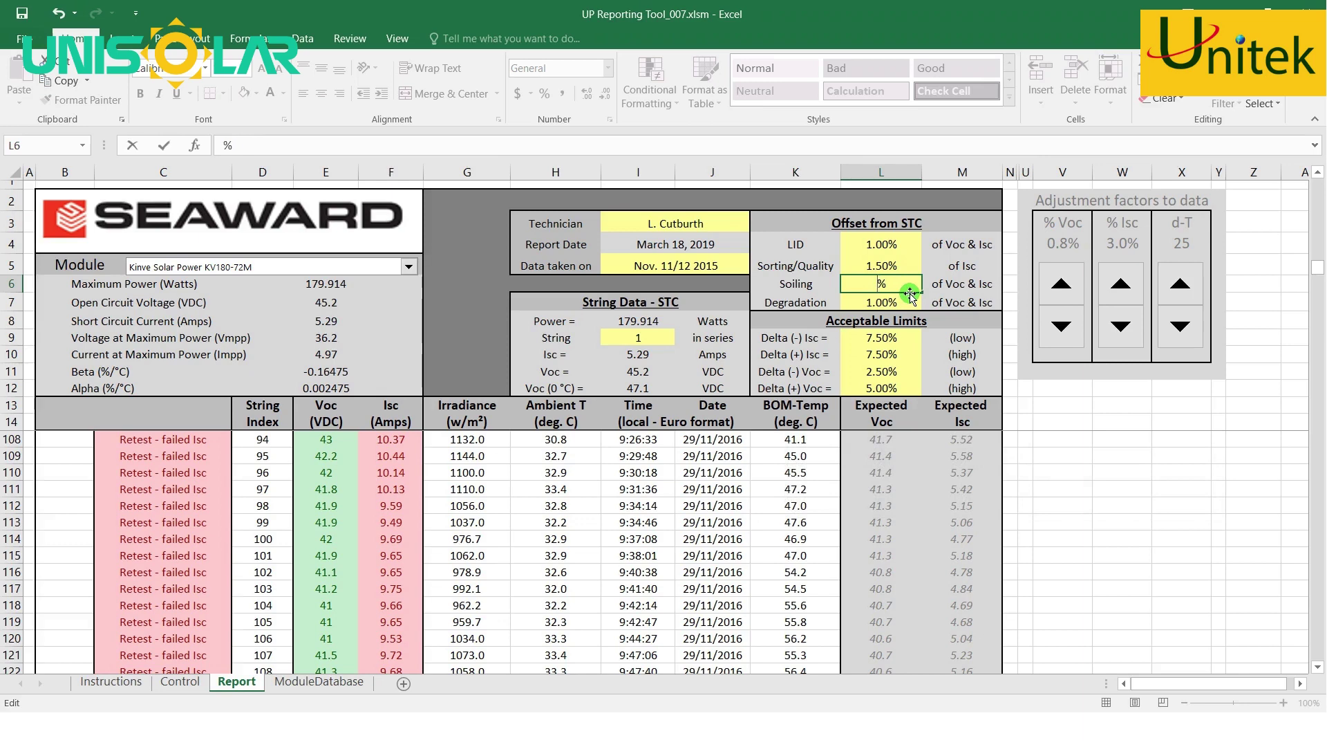
pyautogui.write('3')
pyautogui.press('Return')
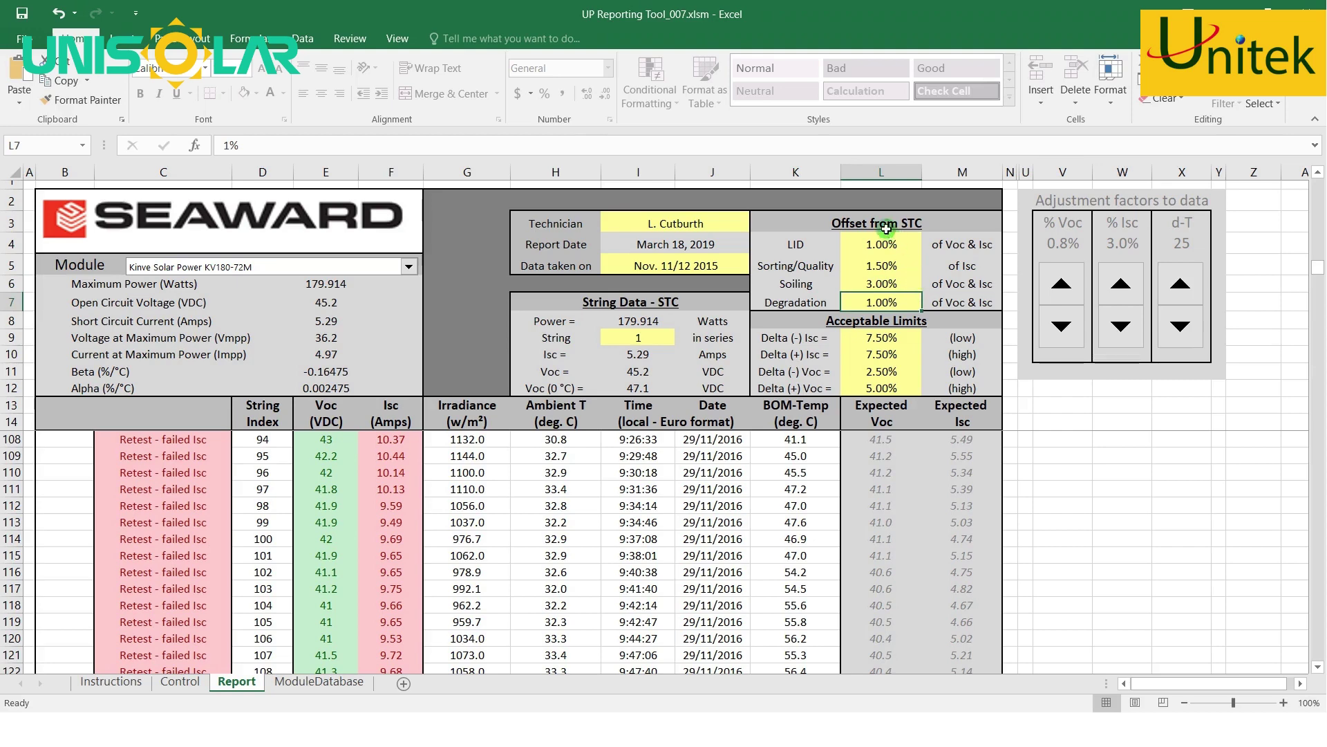
# - Review the string test results and the expected Voc and Isc values across the Report sheet
pyautogui.scroll(-1, 735, 502)
pyautogui.scroll(-6, 736, 502)
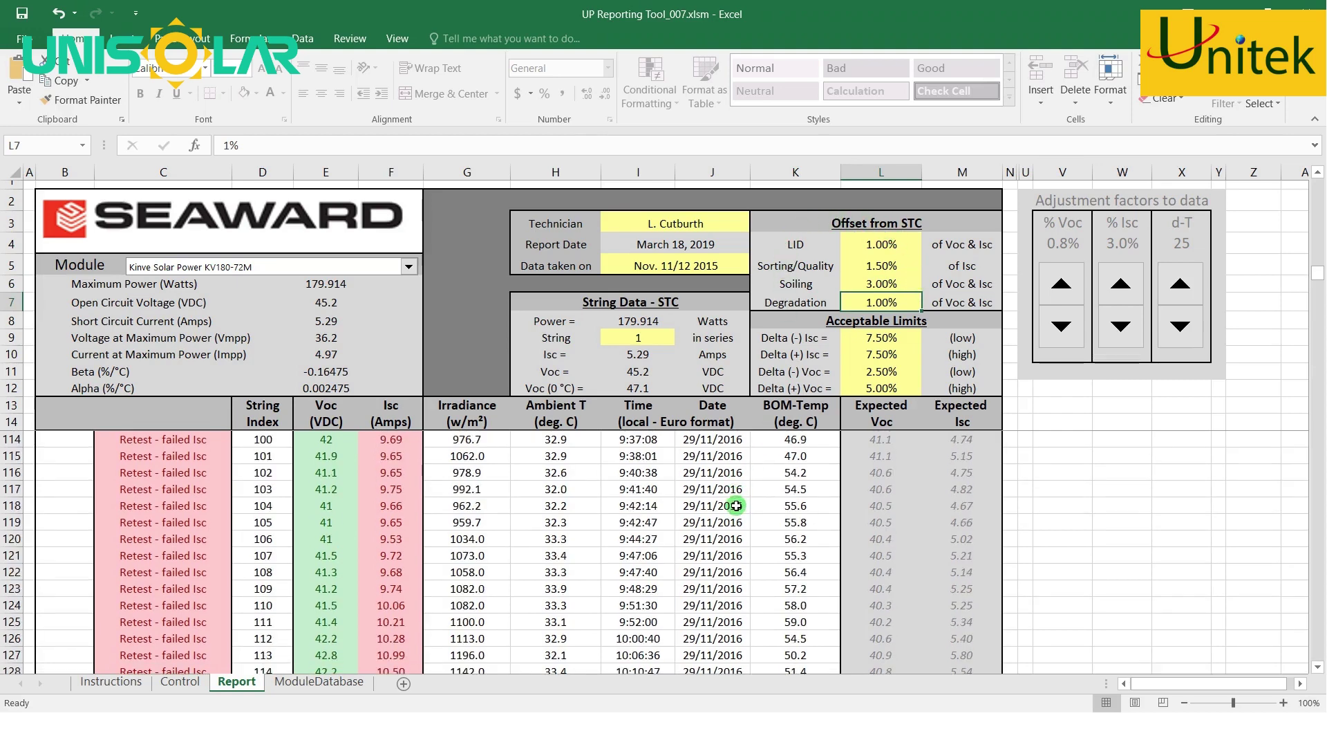
pyautogui.scroll(-20, 739, 506)
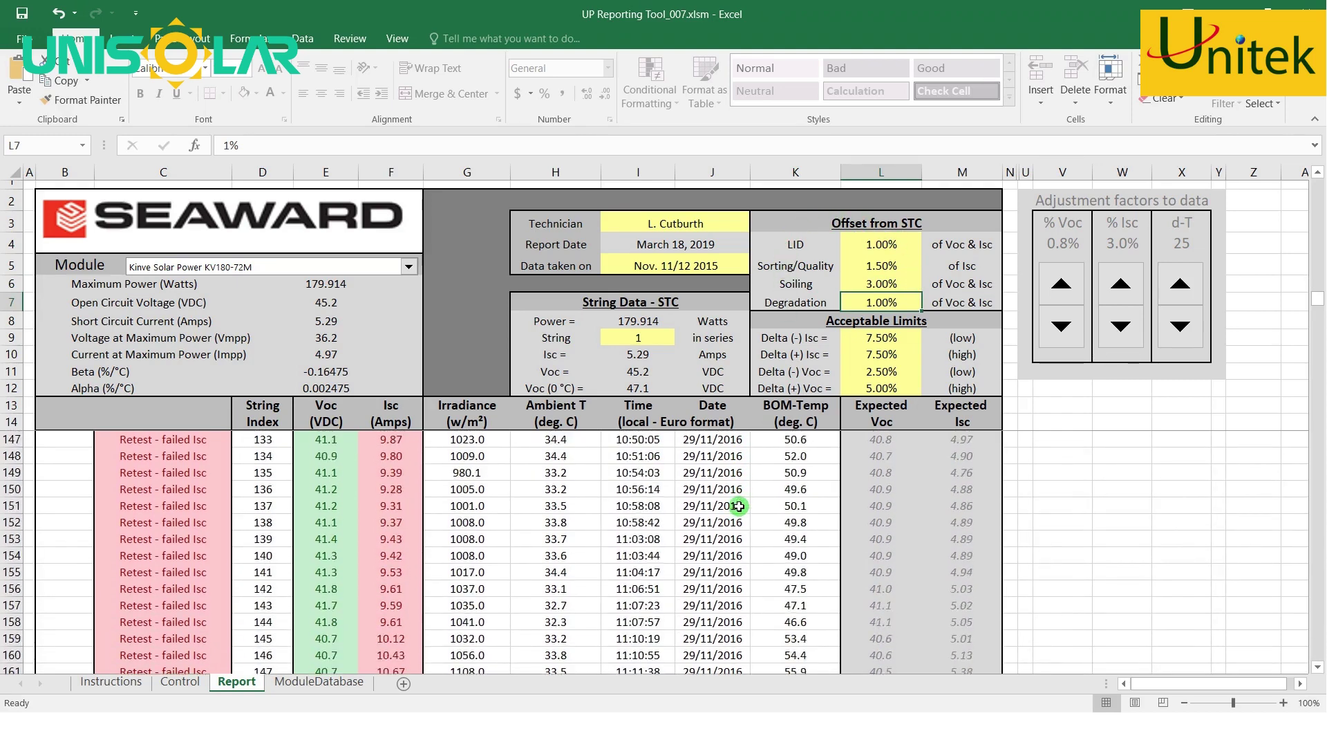
pyautogui.scroll(15, 742, 506)
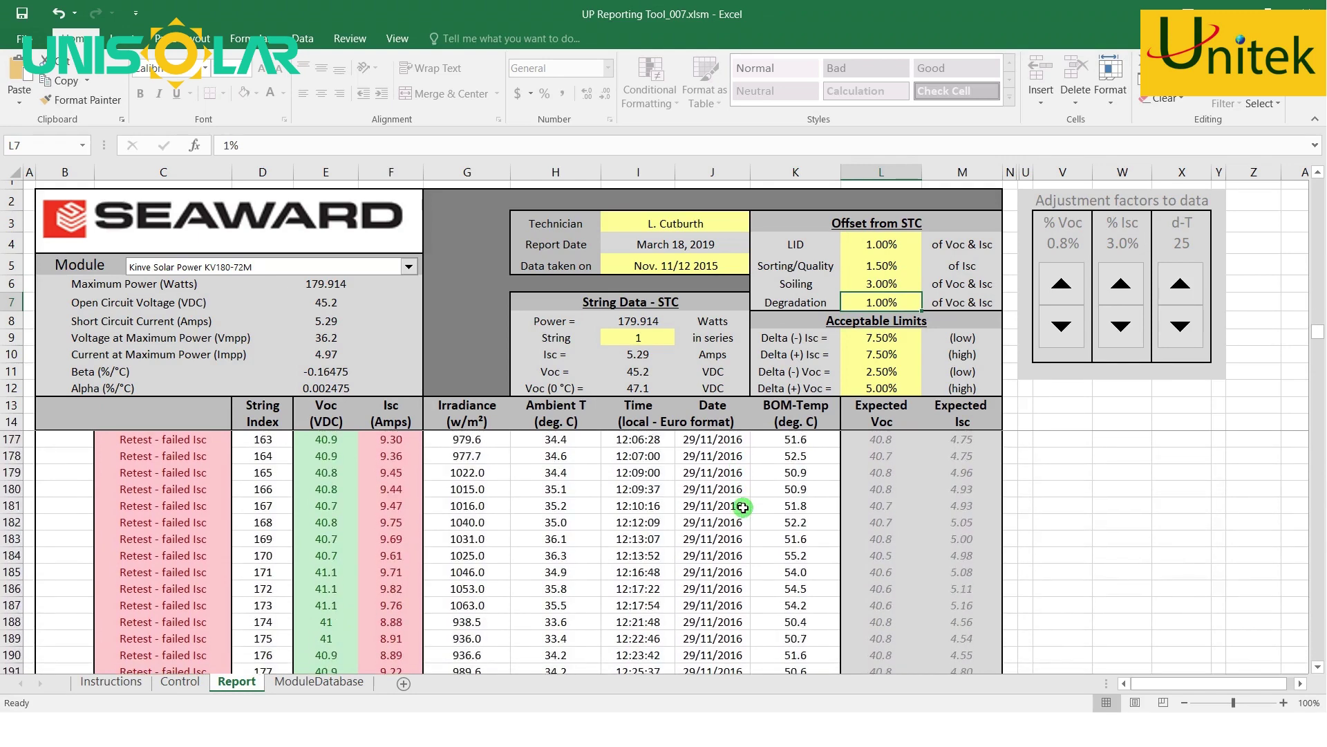
pyautogui.scroll(20, 746, 510)
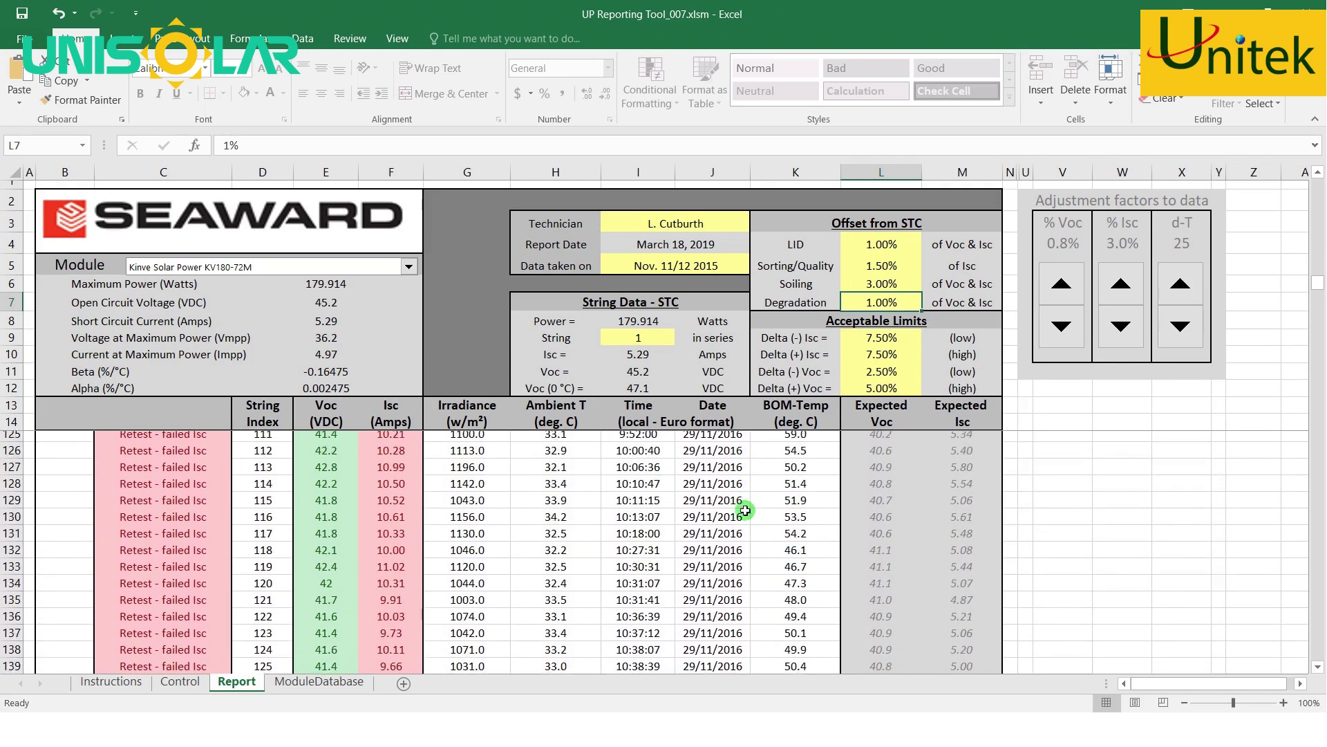
pyautogui.scroll(15, 747, 505)
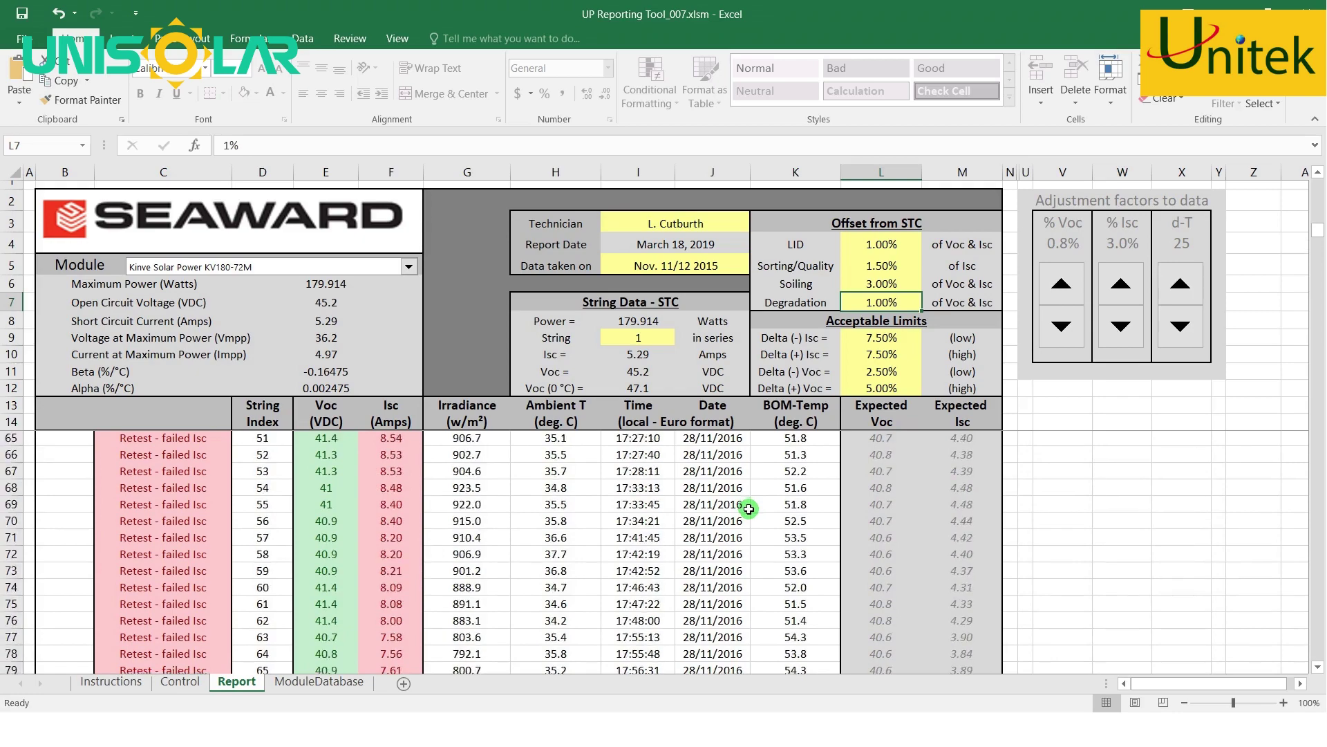
# - Open the ModuleDatabase sheet and look through the modules listed below the AU Optronics PM245PA1 entries
pyautogui.click(280, 683)
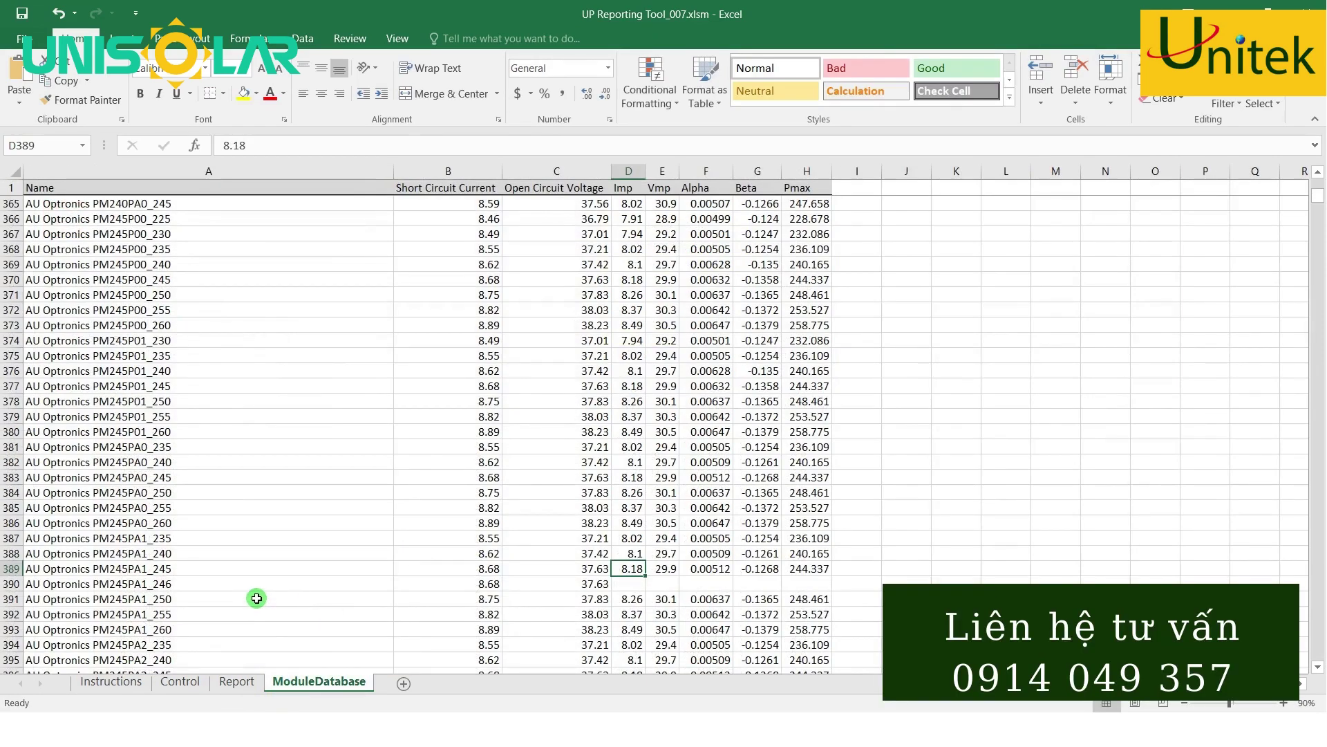
pyautogui.scroll(-10, 256, 598)
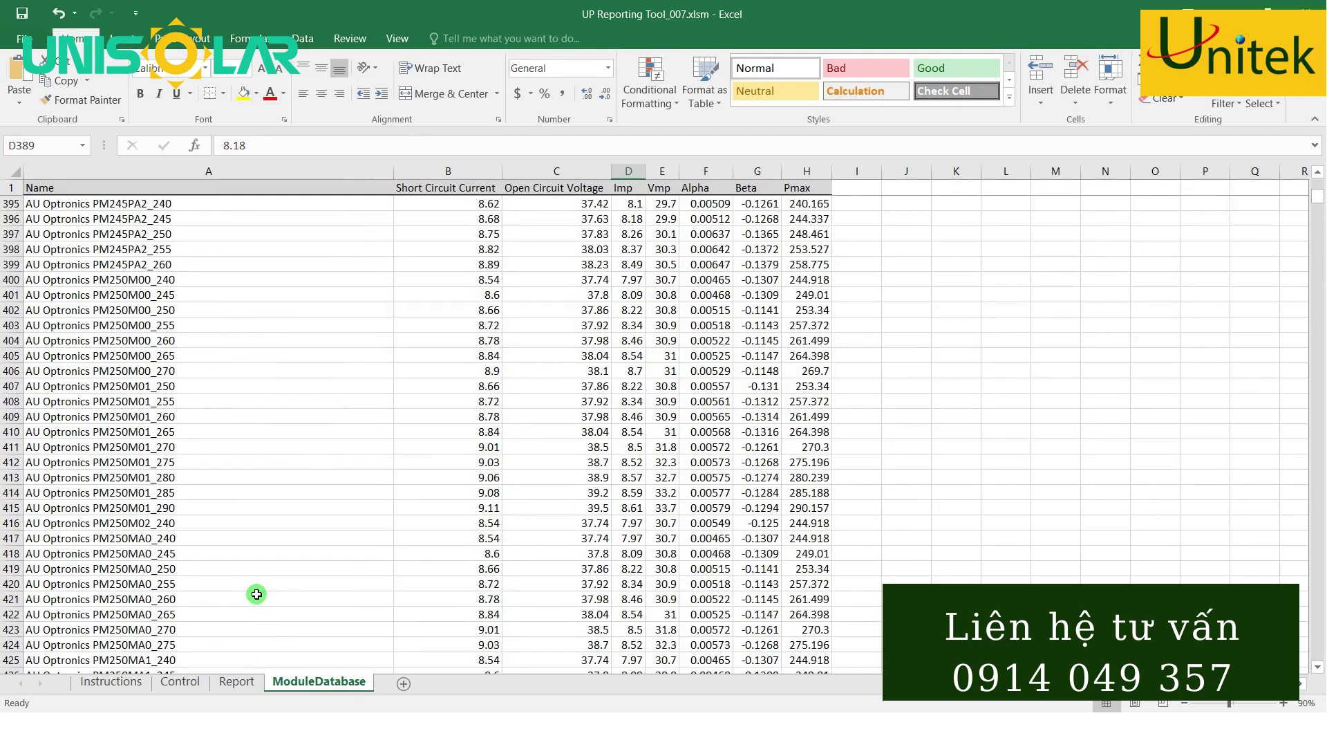
pyautogui.scroll(-13, 256, 594)
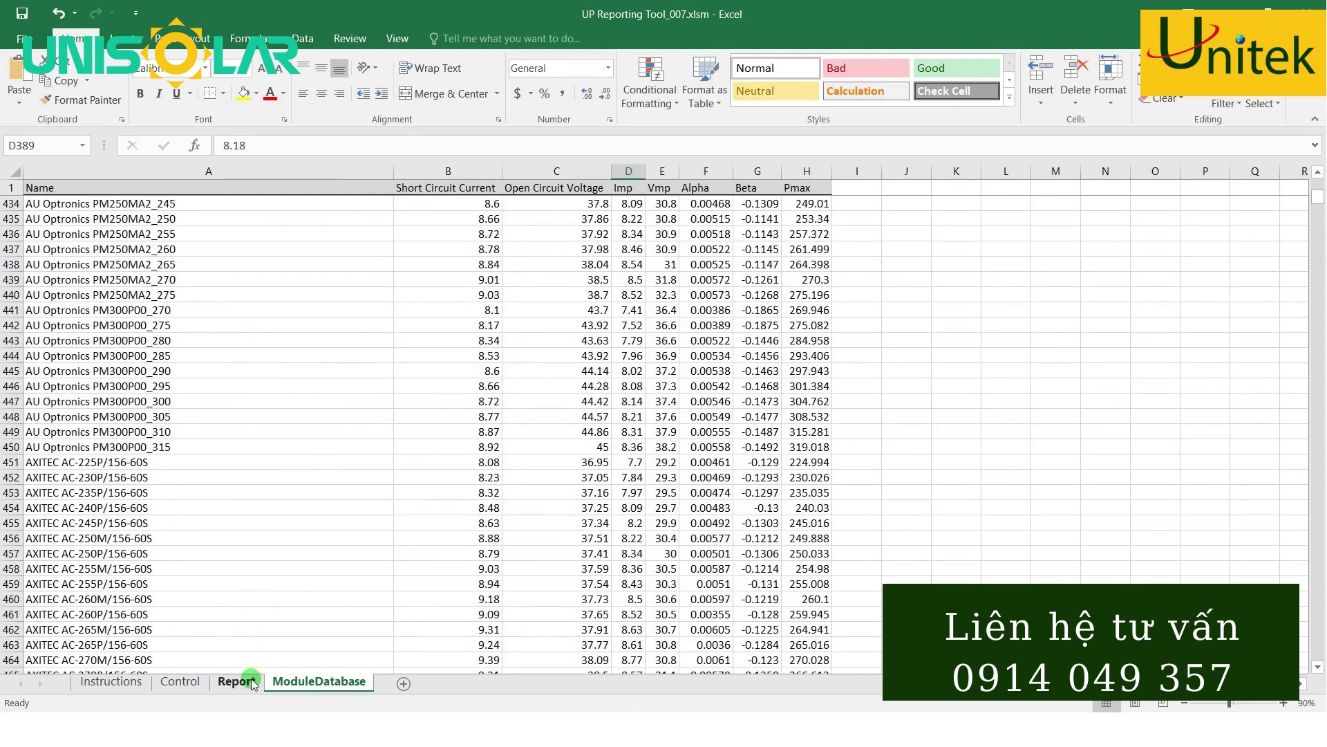